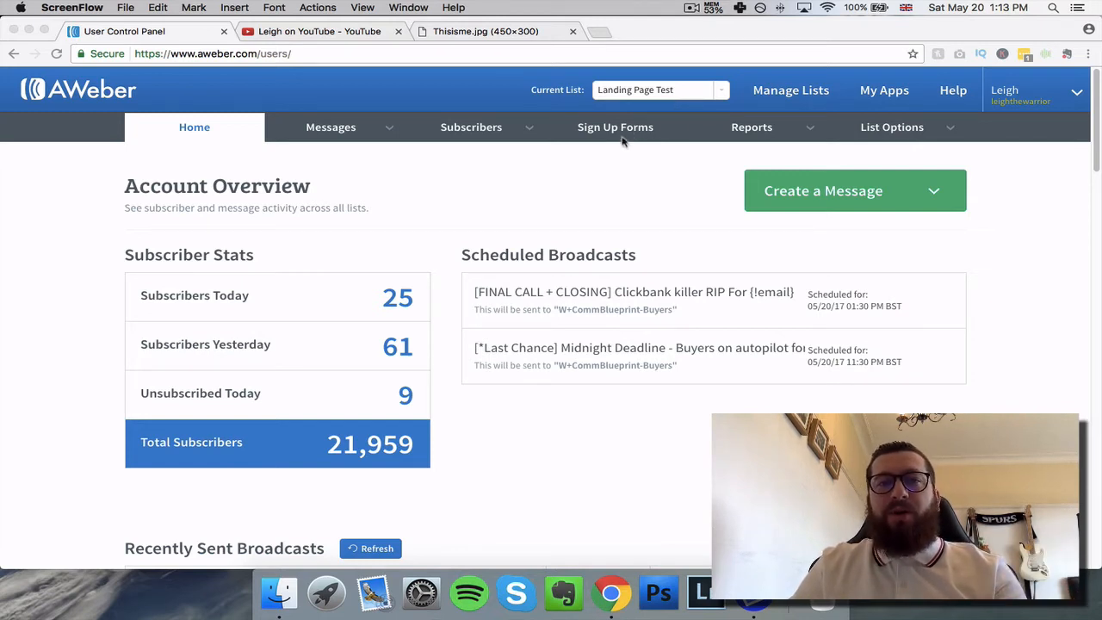
Create a new sign up form for the Landing Page Test list
left_click(625, 176)
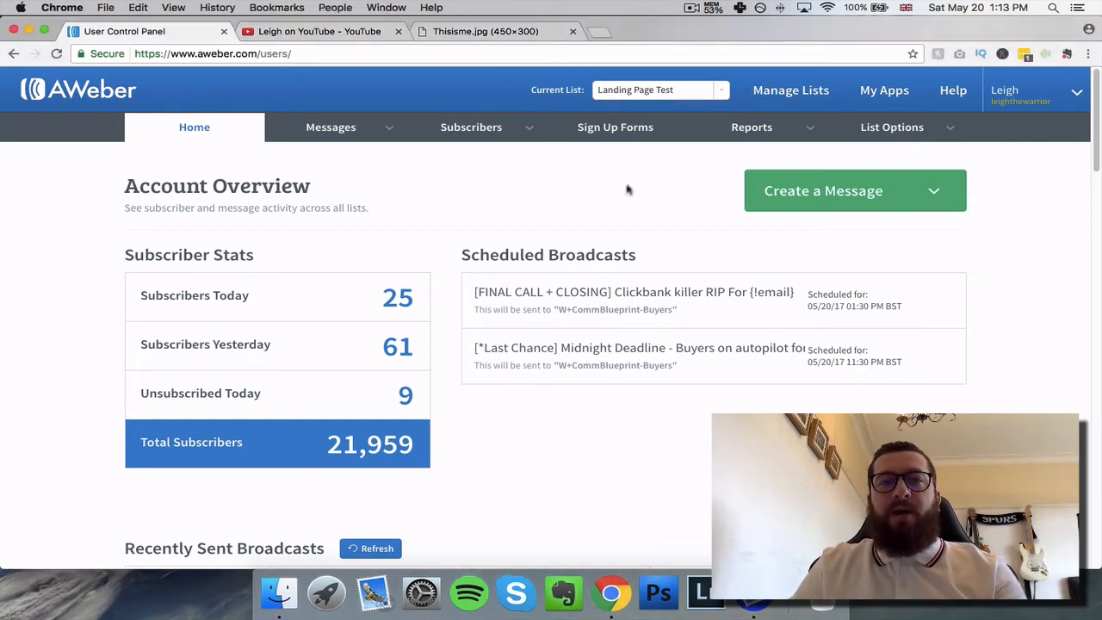
left_click(615, 127)
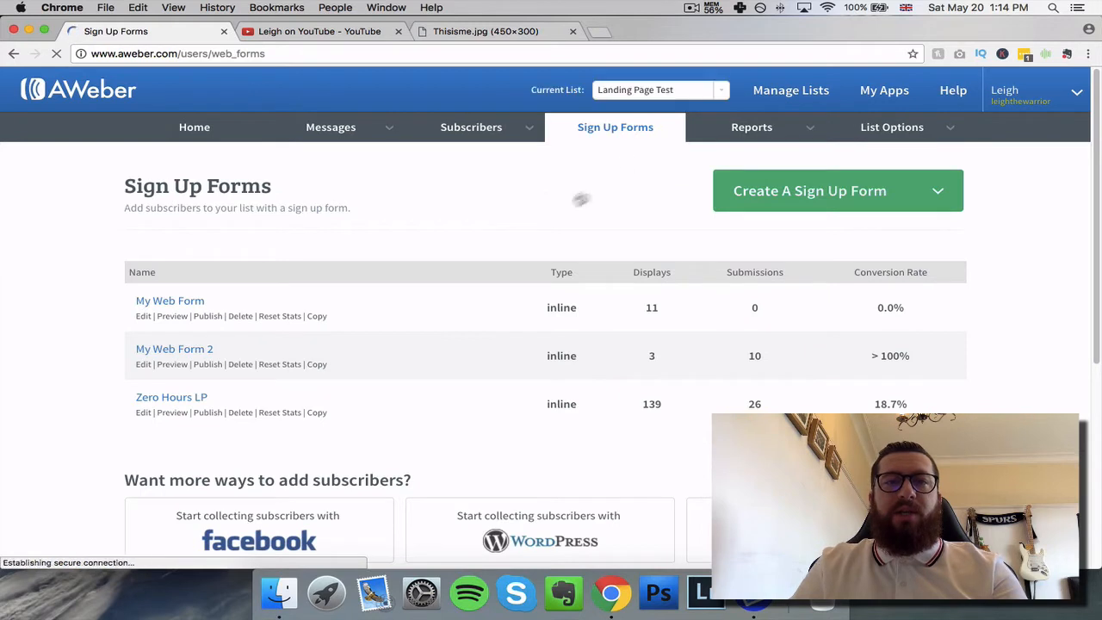
left_click(864, 204)
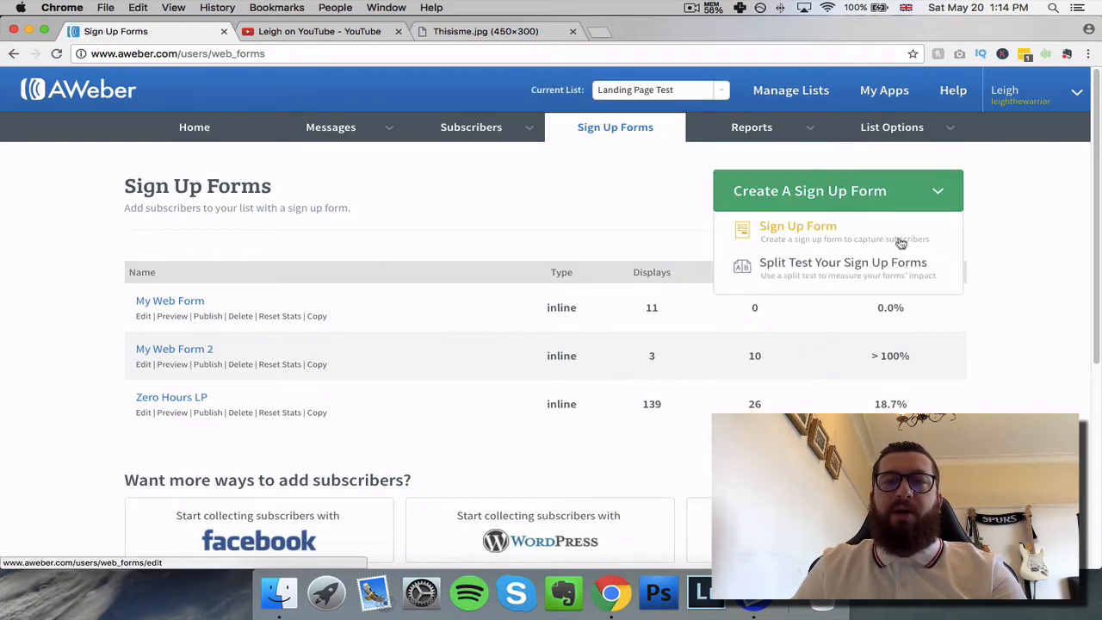
left_click(817, 238)
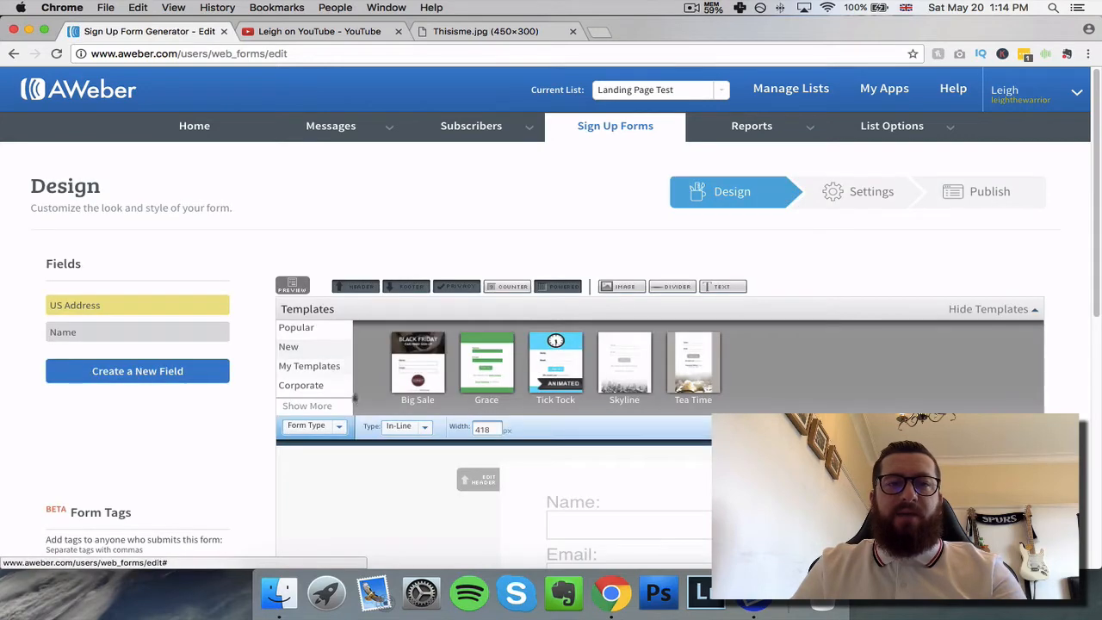
Look over the form designer, from the template choices to the default Name and Email fields
scroll(858, 374, "down", 1)
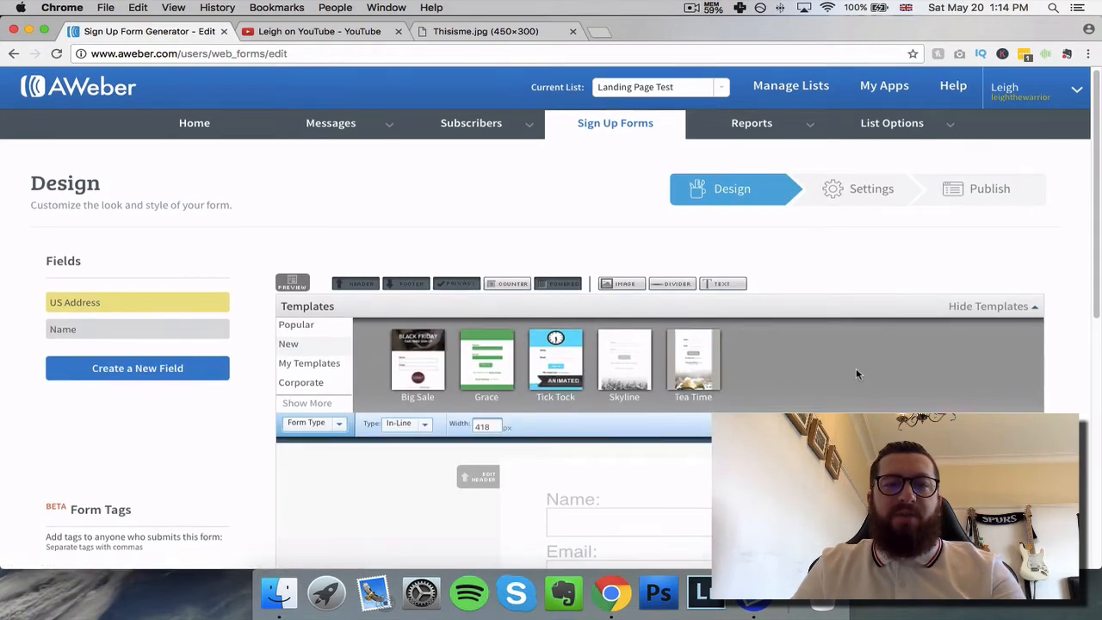
scroll(856, 370, "down", 2)
scroll(857, 372, "down", 2)
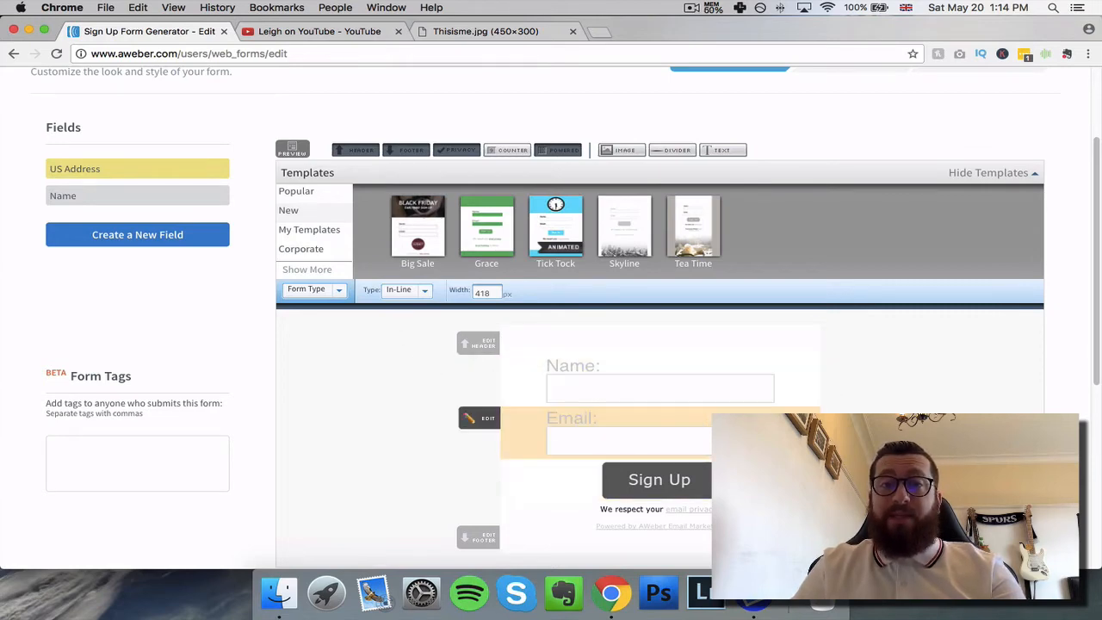
scroll(565, 317, "down", 2)
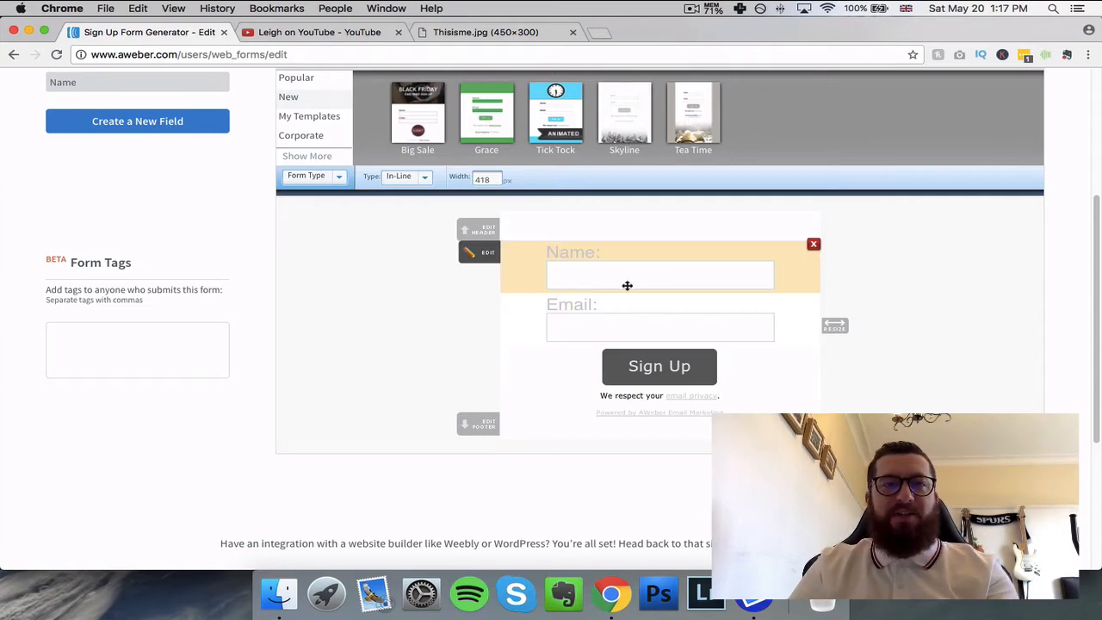
scroll(627, 285, "up", 2)
scroll(633, 284, "up", 1)
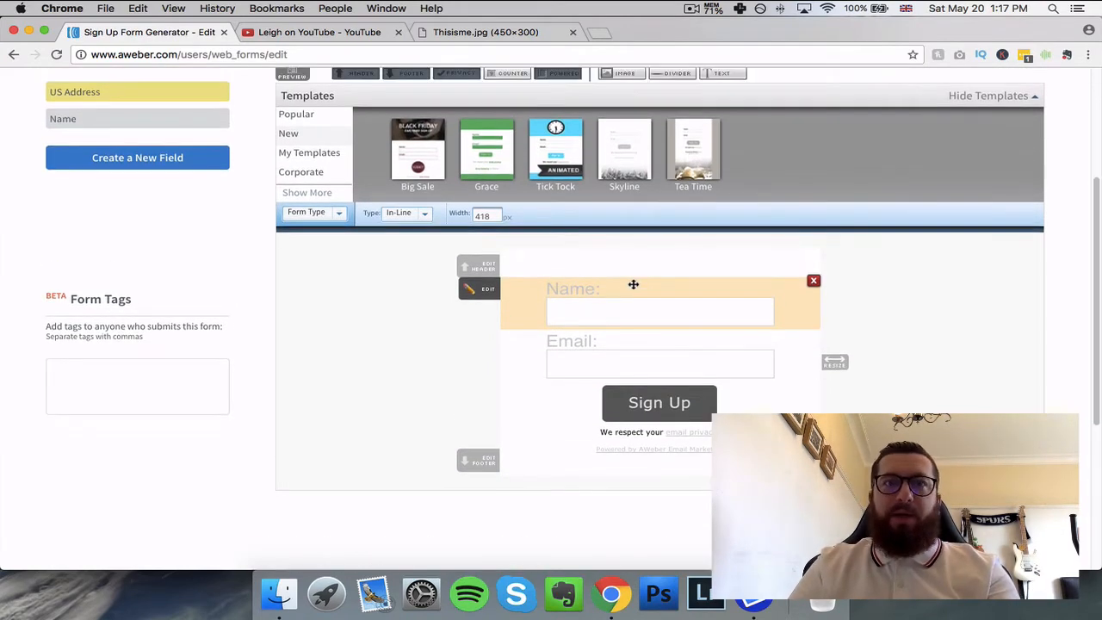
scroll(430, 206, "up", 1)
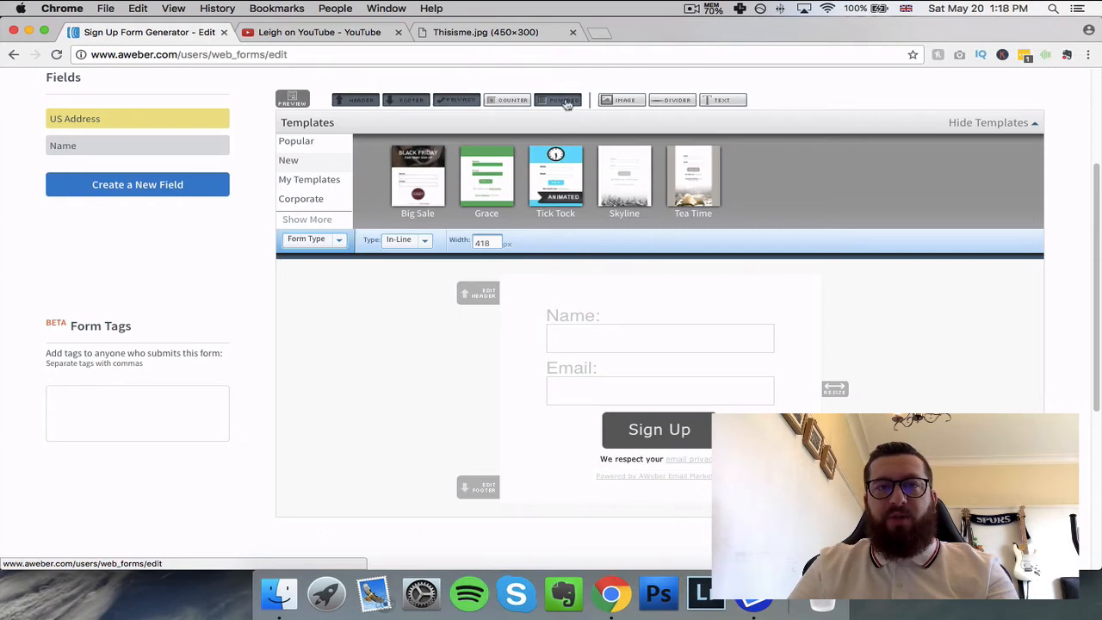
Try a subscriber counter on the form and remove that field again
left_click(510, 101)
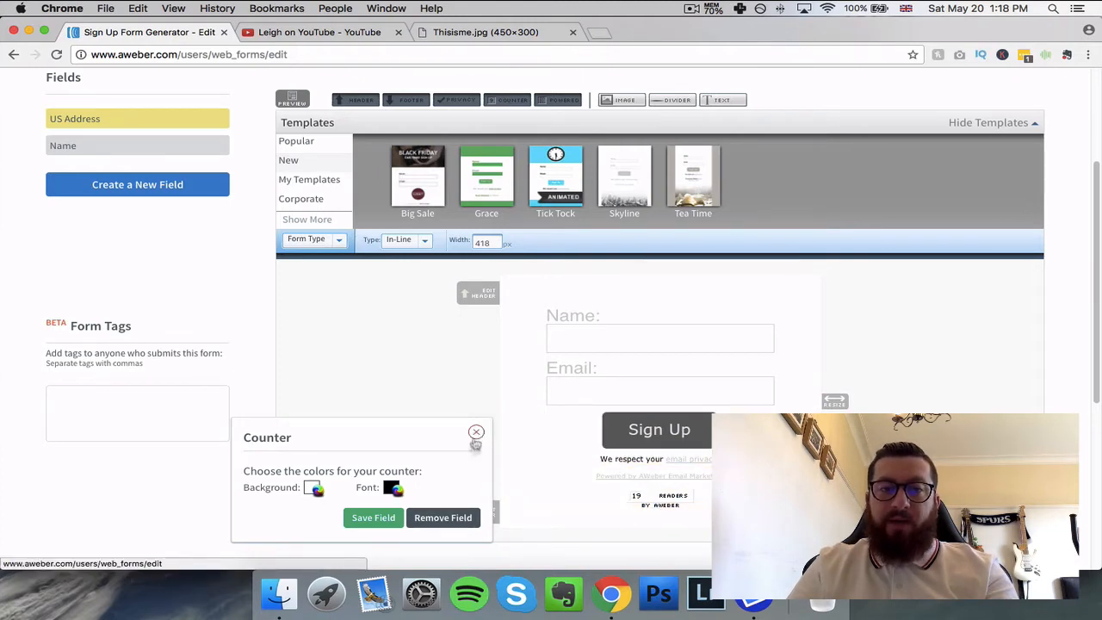
left_click(469, 517)
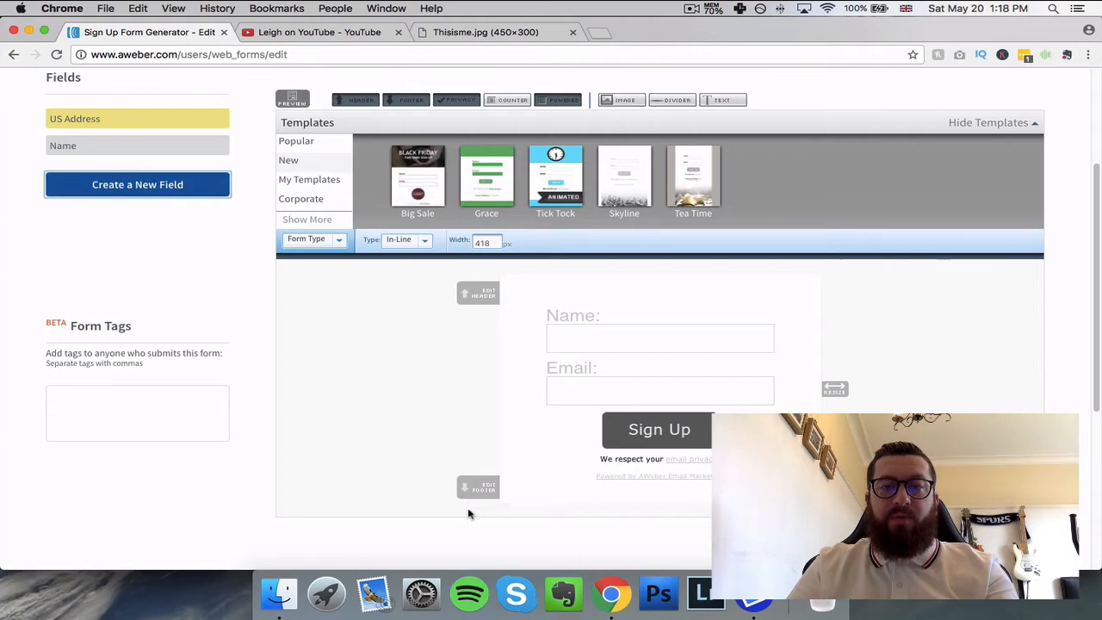
Add an image field to the form and copy the web address of Thisisme.jpg from its open page
left_click(620, 101)
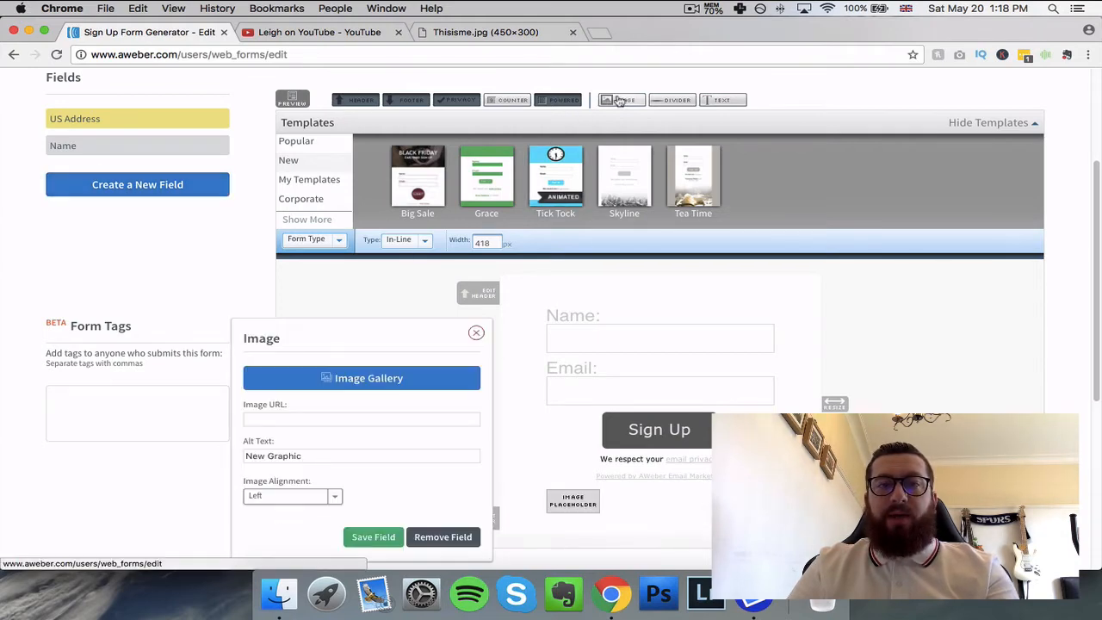
scroll(480, 327, "down", 2)
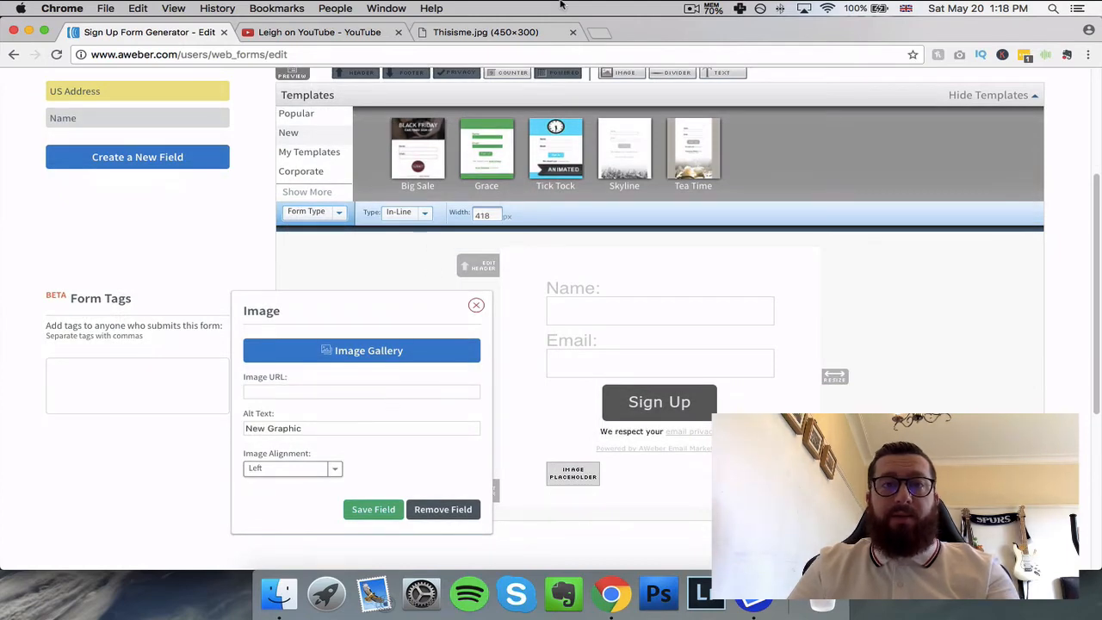
left_click(487, 38)
left_click(212, 54)
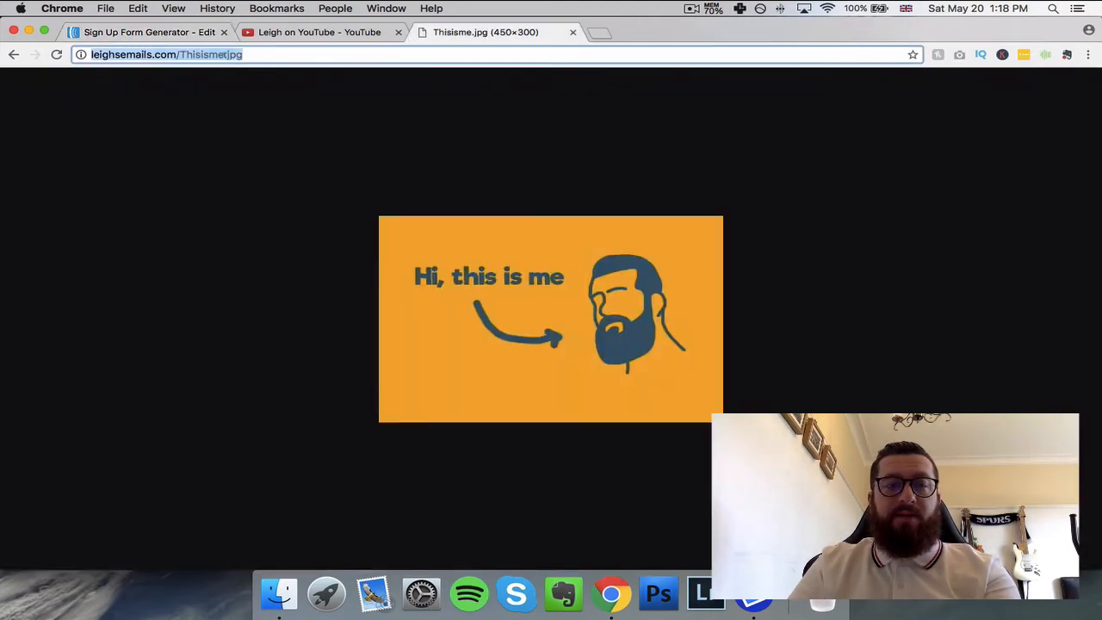
key("super+c")
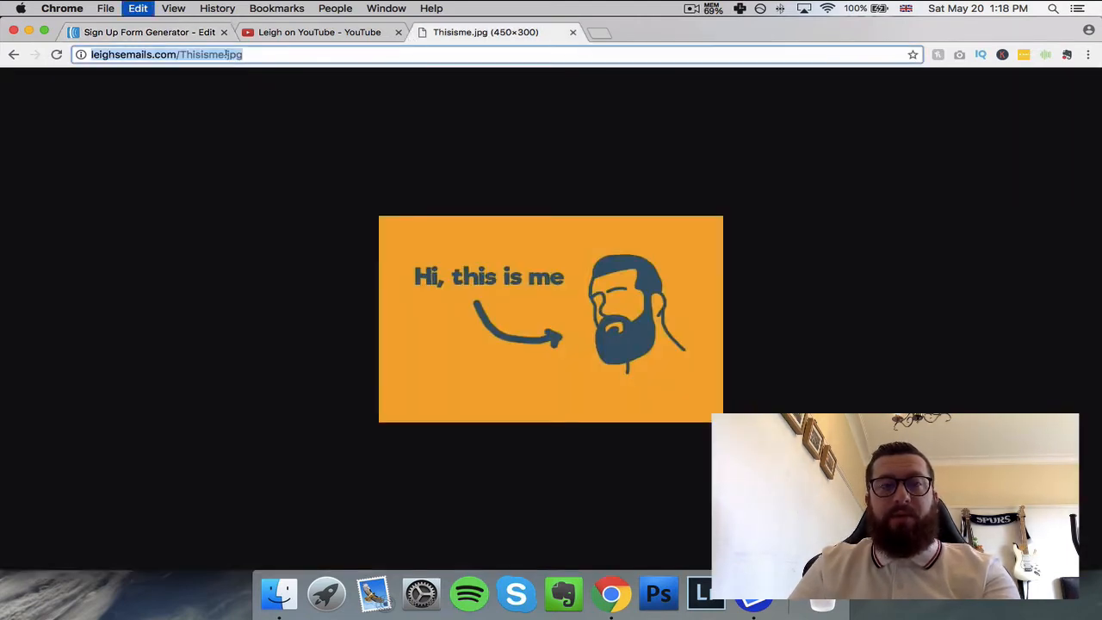
left_click(181, 33)
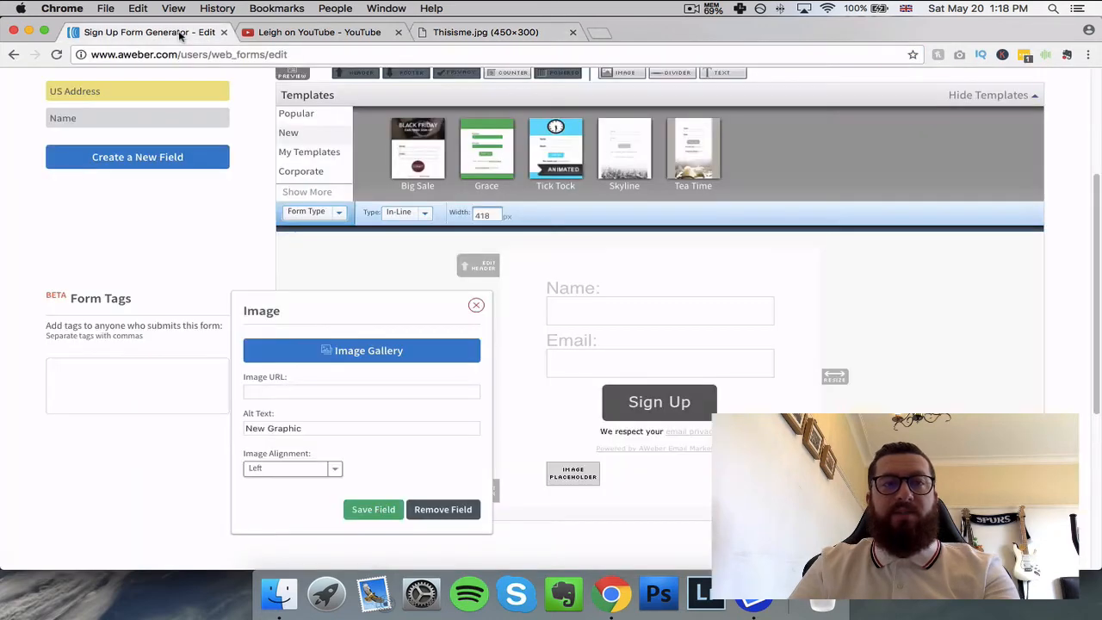
Paste the Thisisme.jpg address as the image URL, set the alignment to Center and save the image field
left_click(304, 388)
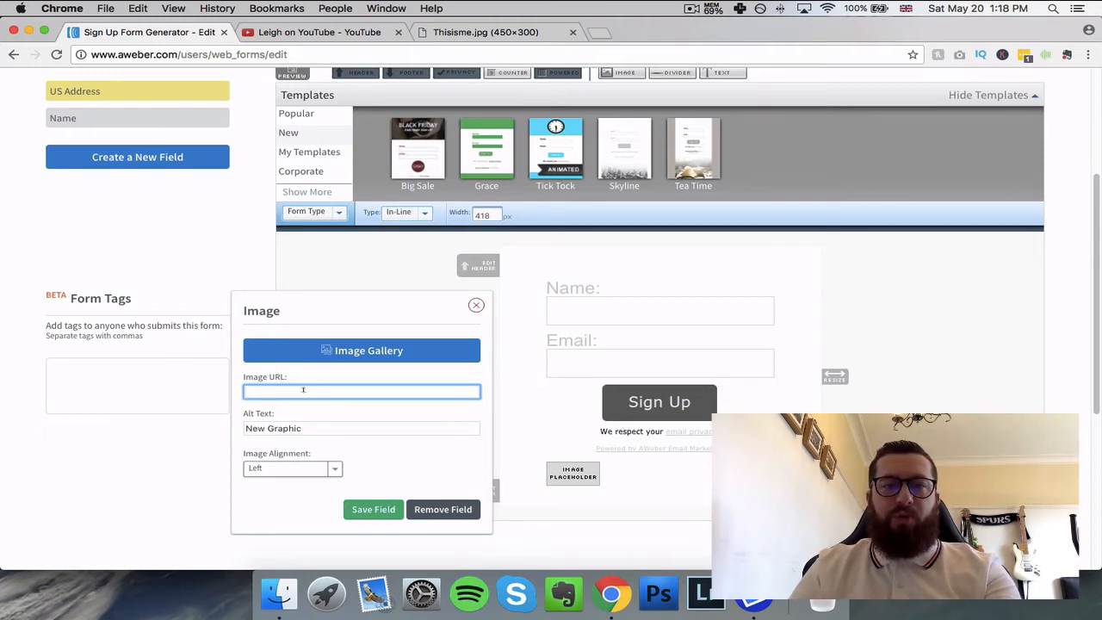
key("super+v")
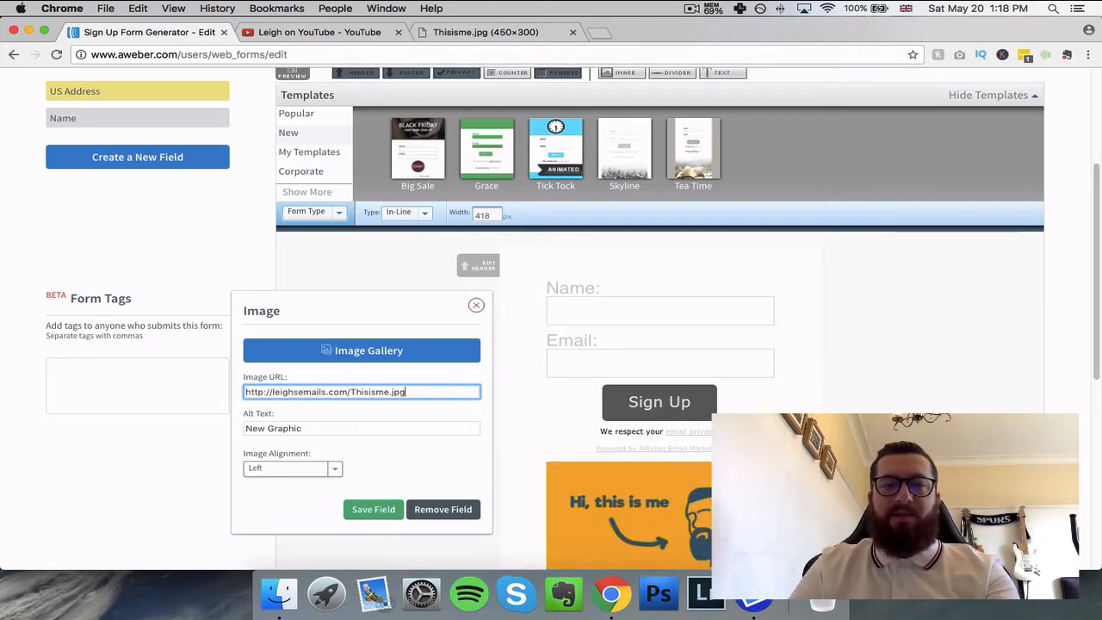
left_click(310, 469)
left_click(290, 475)
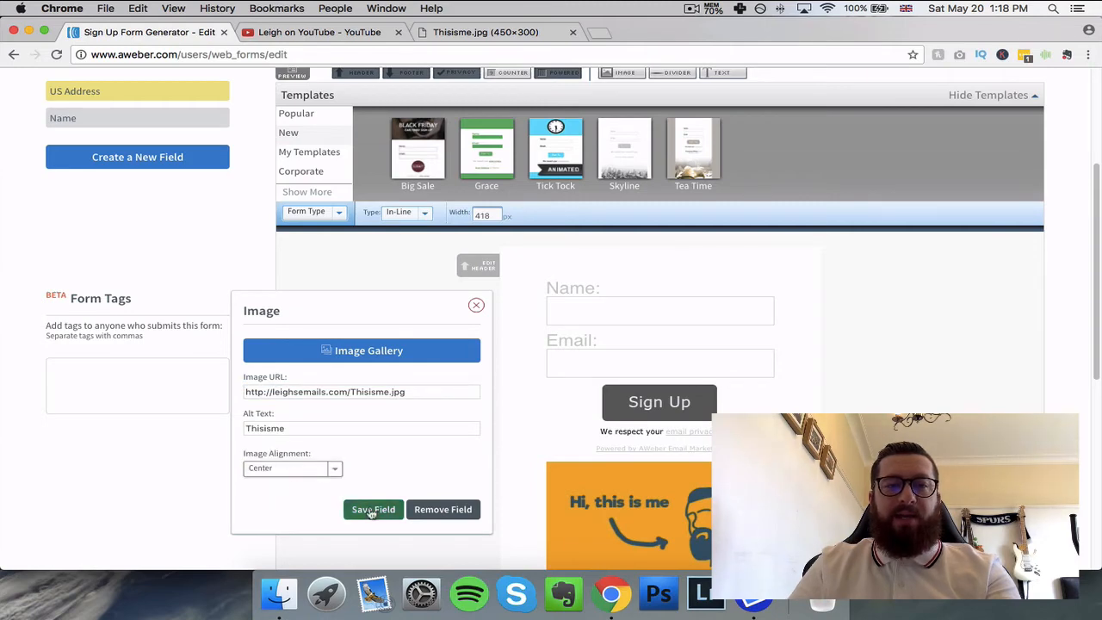
left_click(373, 510)
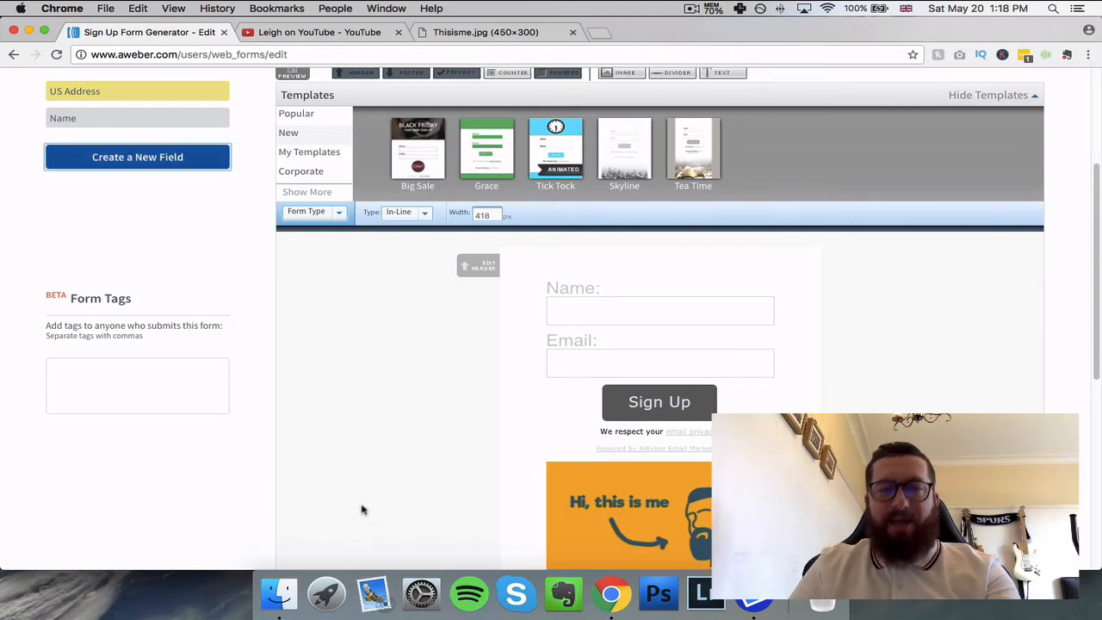
Move the image from the end of the form to above the Name field
scroll(410, 438, "down", 5)
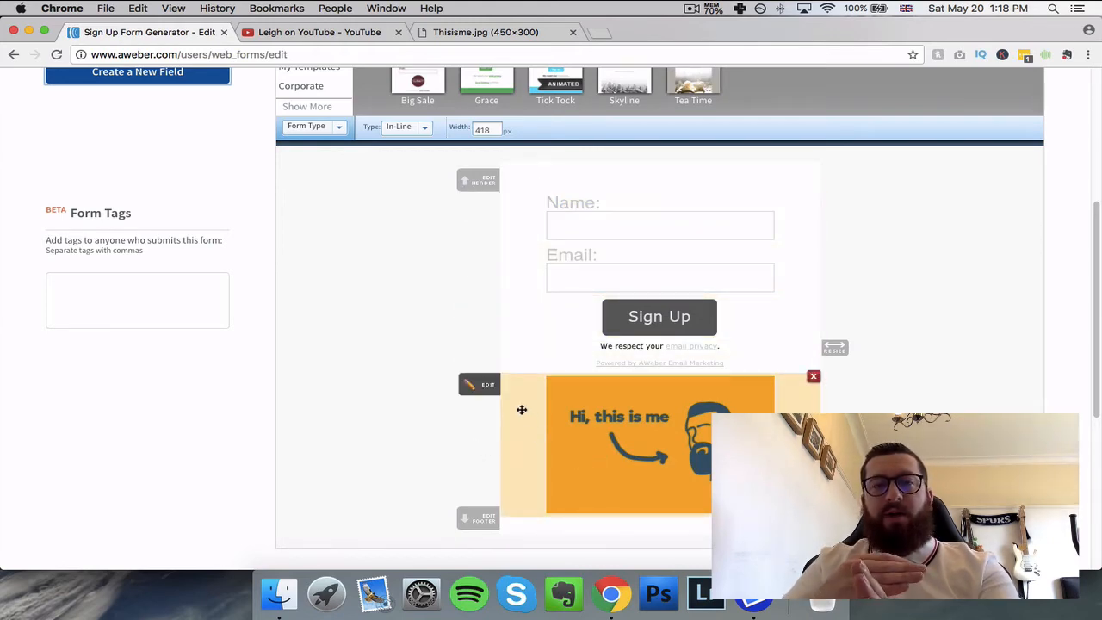
left_click_drag(522, 410, 504, 230)
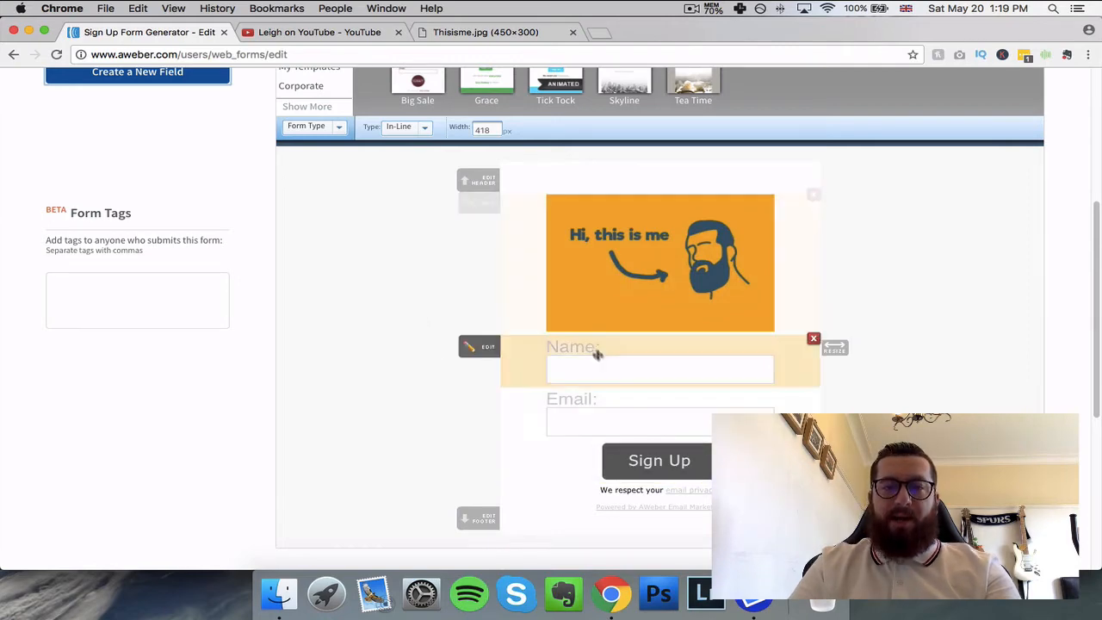
scroll(568, 440, "down", 1)
scroll(568, 440, "up", 3)
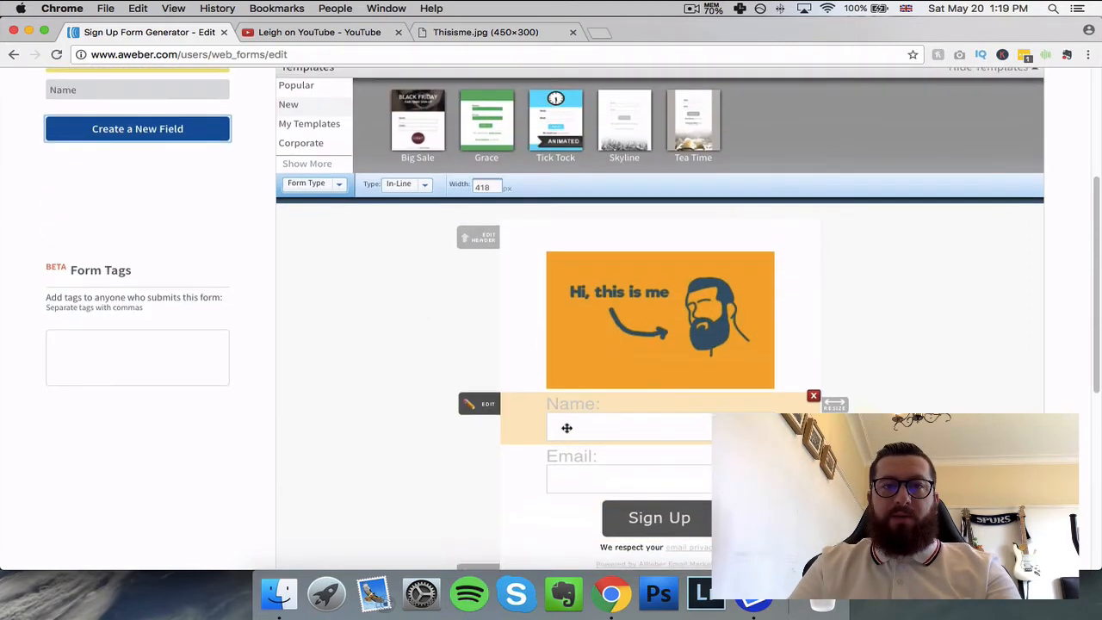
Write the header "Hi, My name is [first name] and I would like to show you how you can create awesome looking graphics for FREE."
scroll(566, 428, "up", 10)
scroll(460, 384, "down", 15)
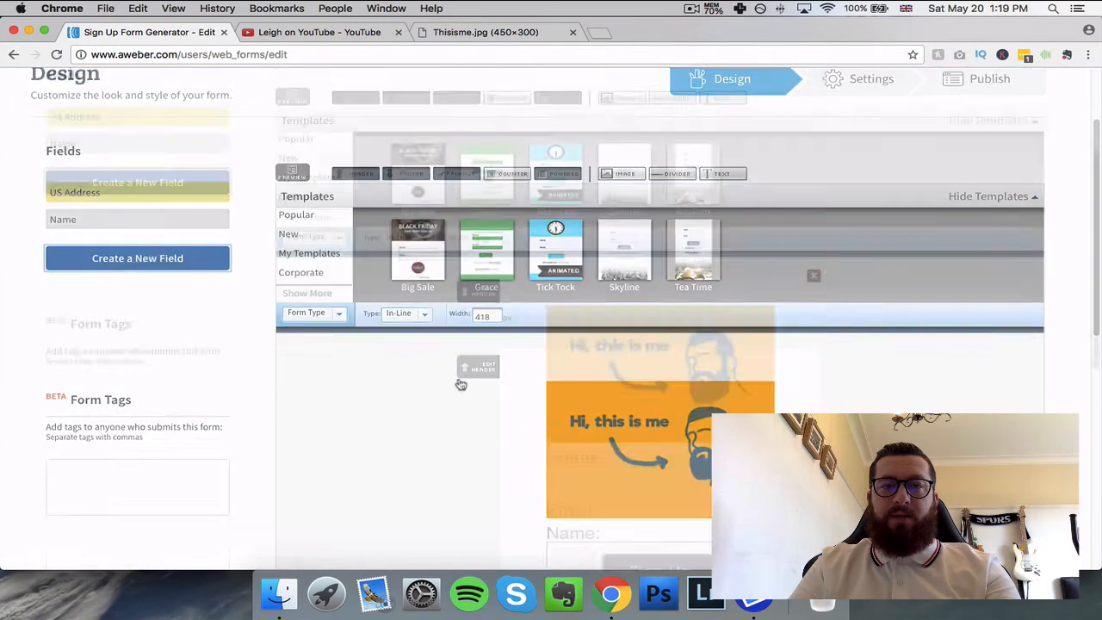
scroll(474, 384, "up", 4)
scroll(520, 306, "up", 4)
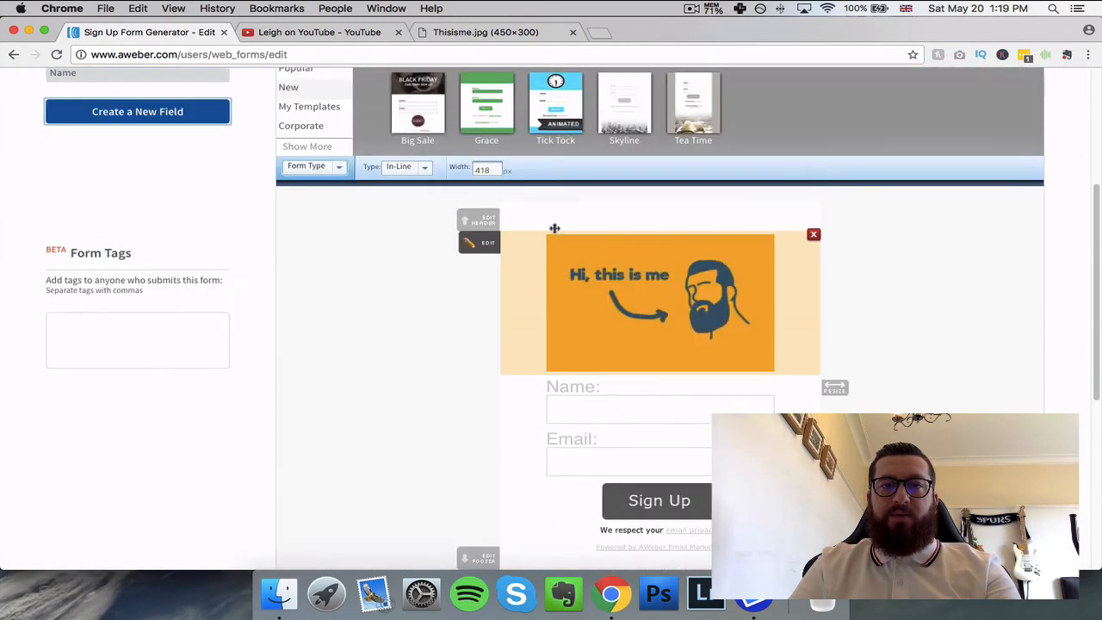
left_click(565, 221)
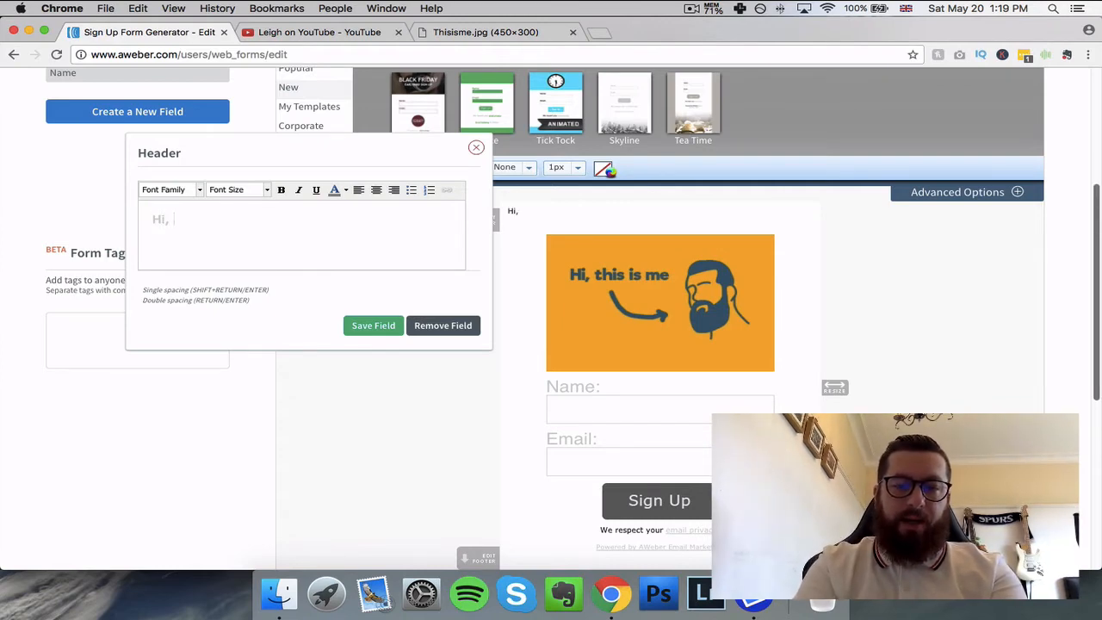
type("Hi, My name is Leigh and I would like")
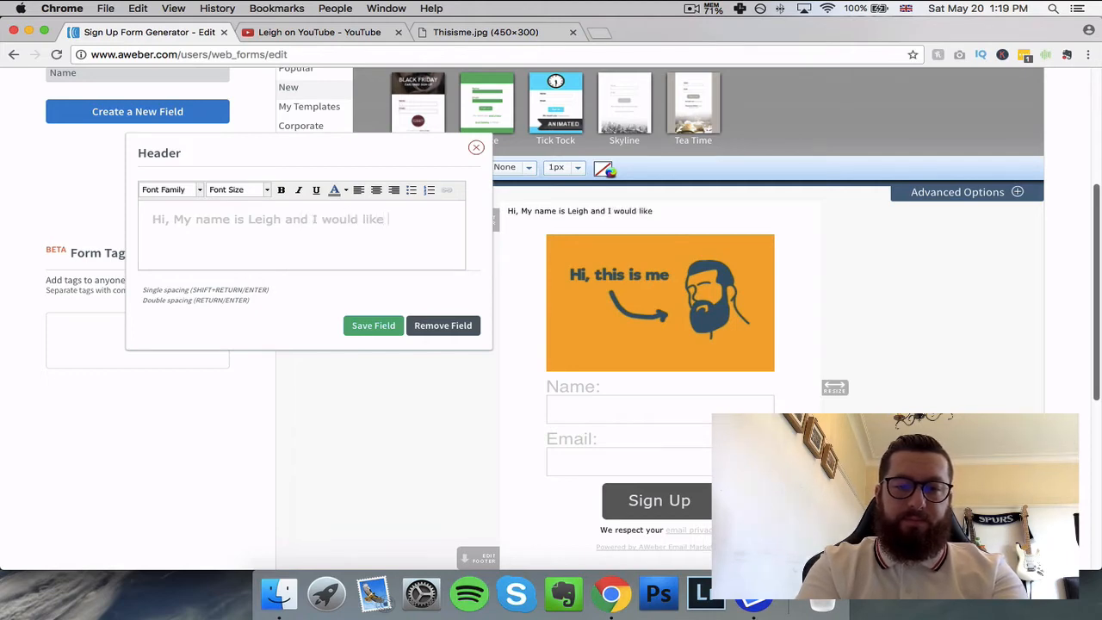
type("ow you")
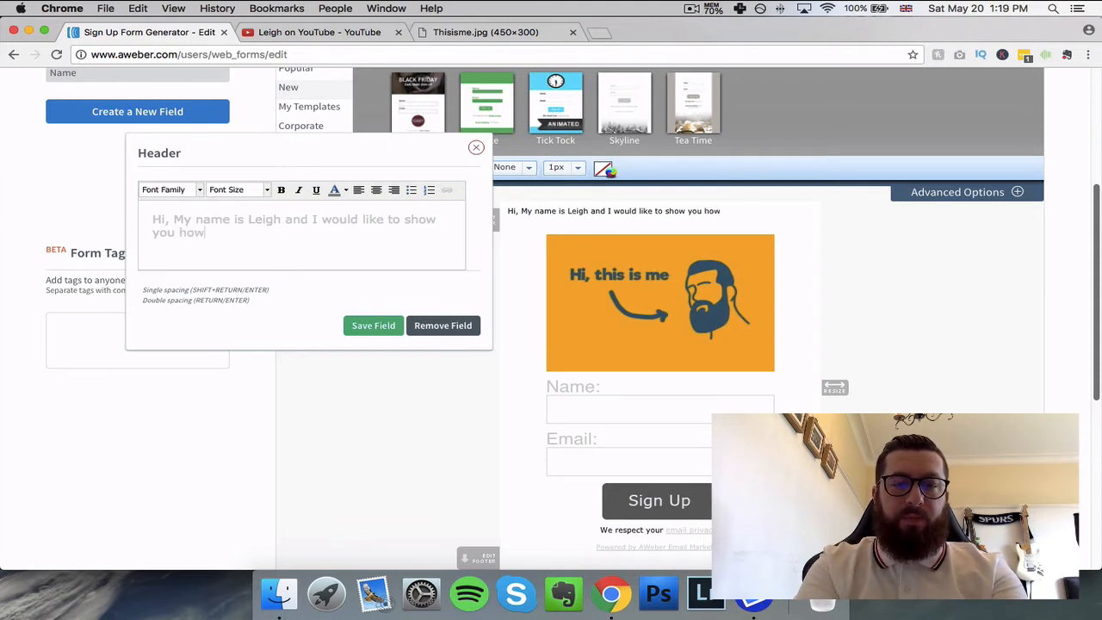
type("how you can create aw")
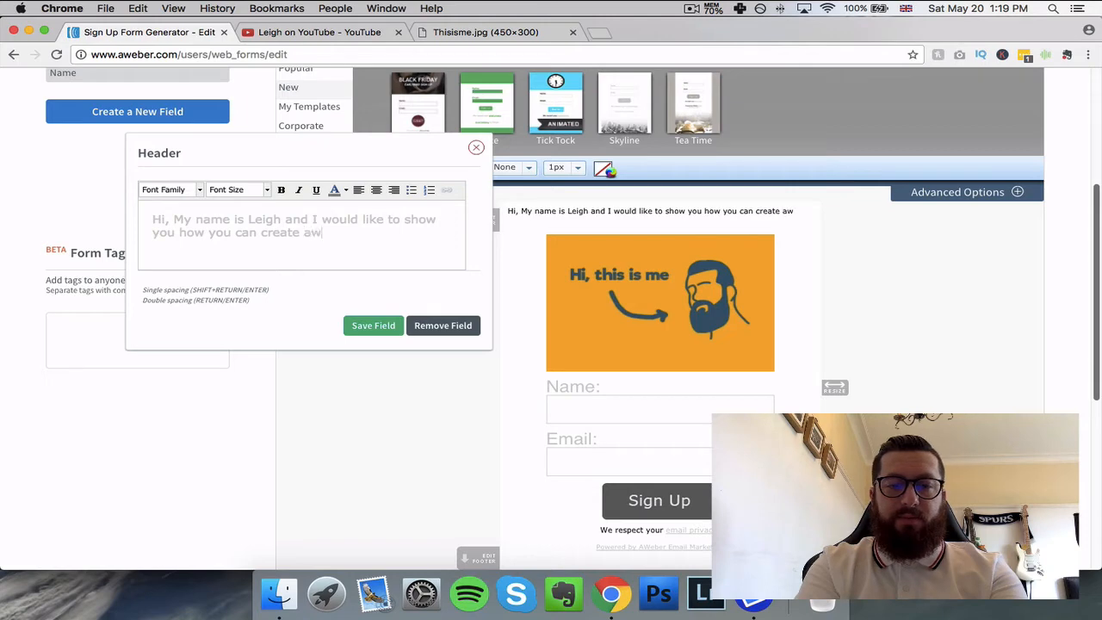
type("esome looking")
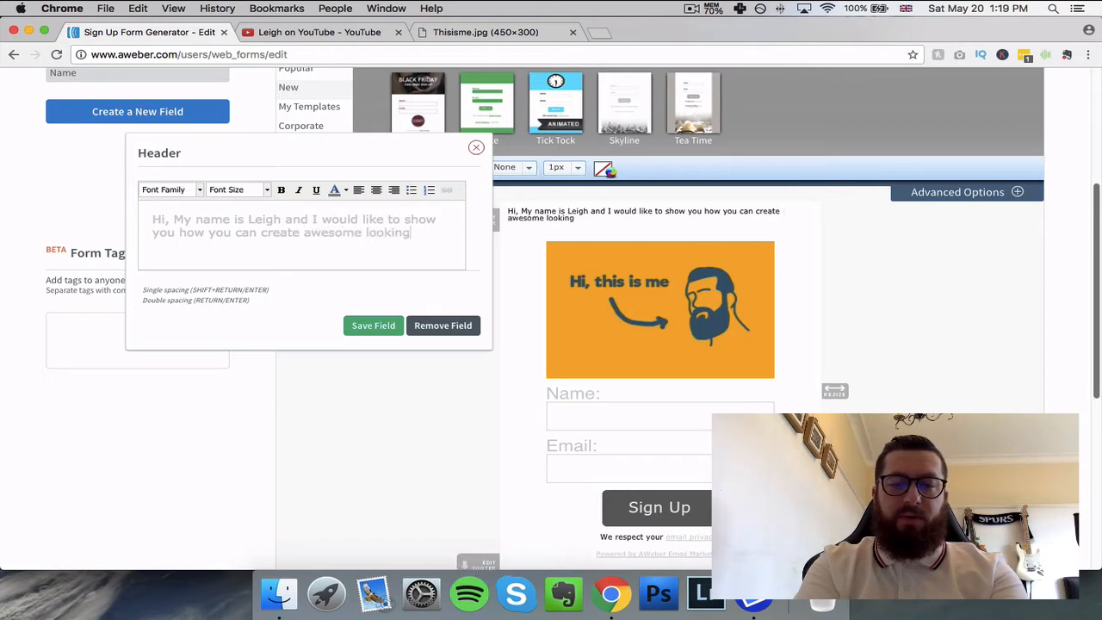
type(" graphics")
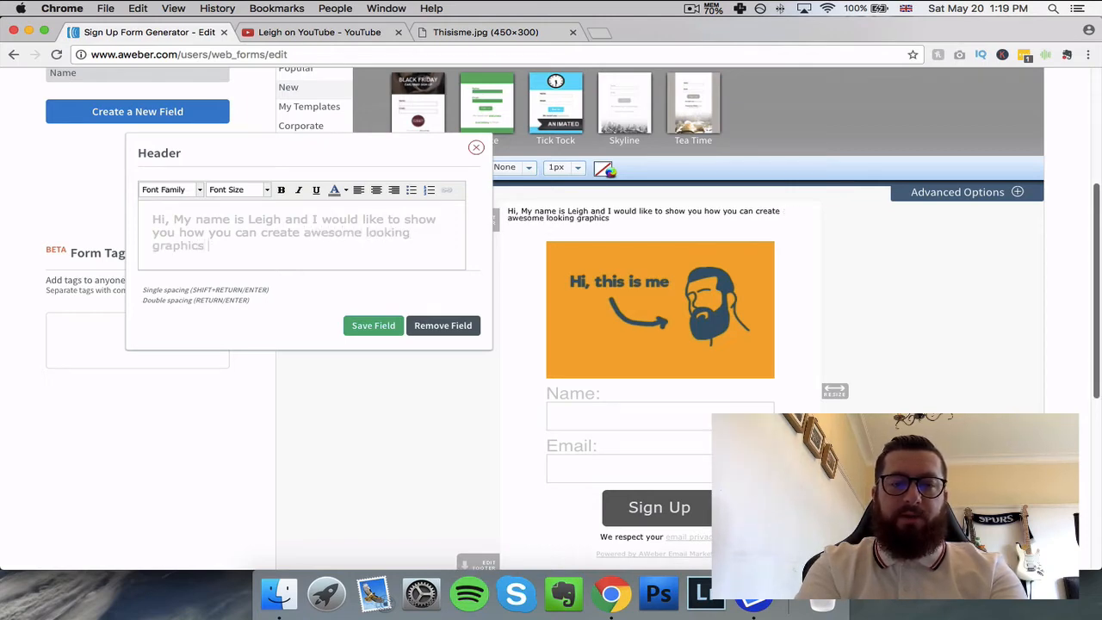
type(" for FREE")
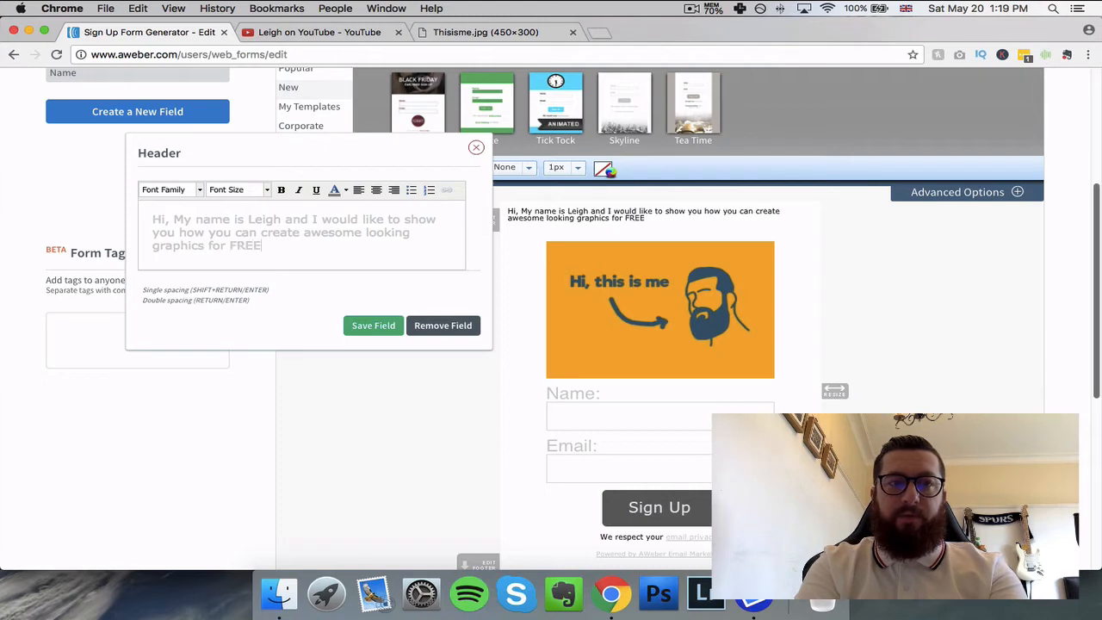
type(".")
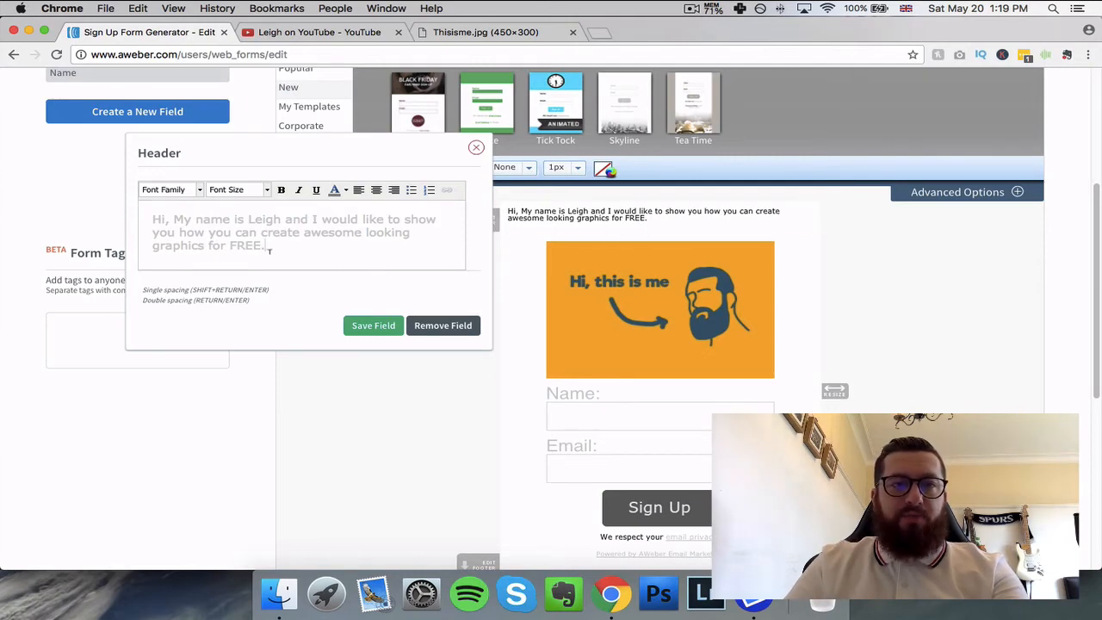
Set the whole header text to a font size of 24px and center it
left_click_drag(244, 245, 129, 216)
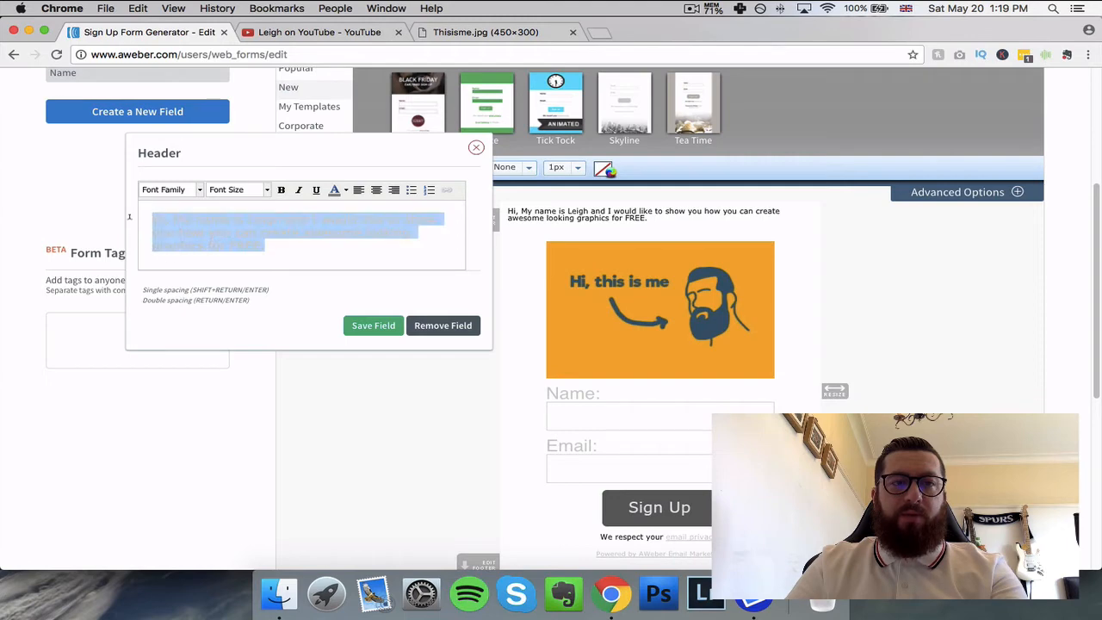
left_click(266, 193)
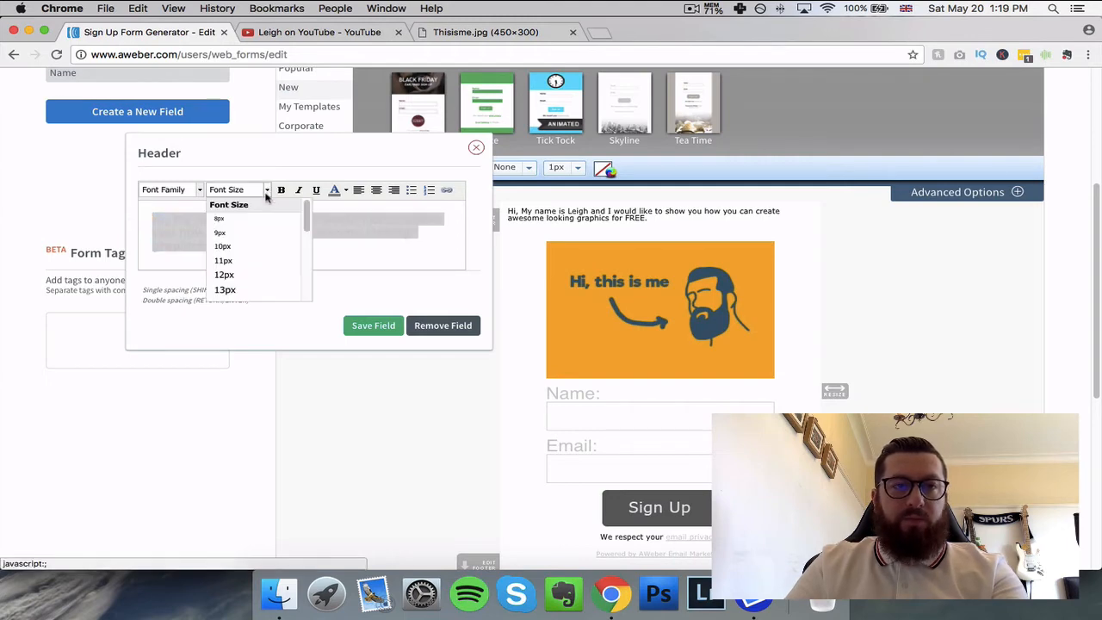
scroll(263, 276, "down", 3)
left_click(255, 259)
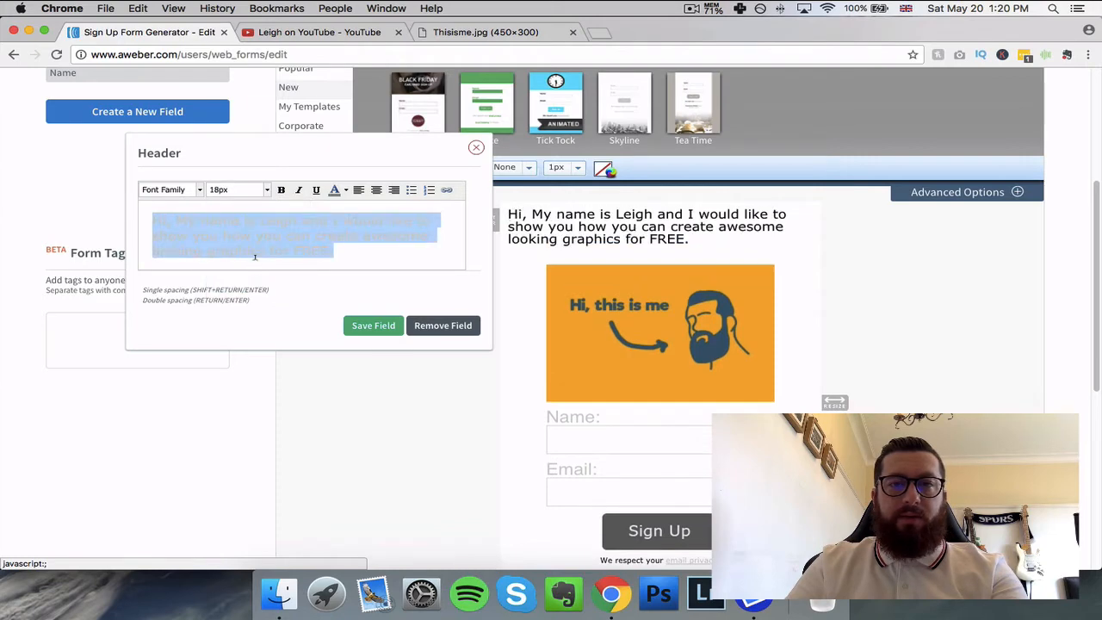
left_click(266, 191)
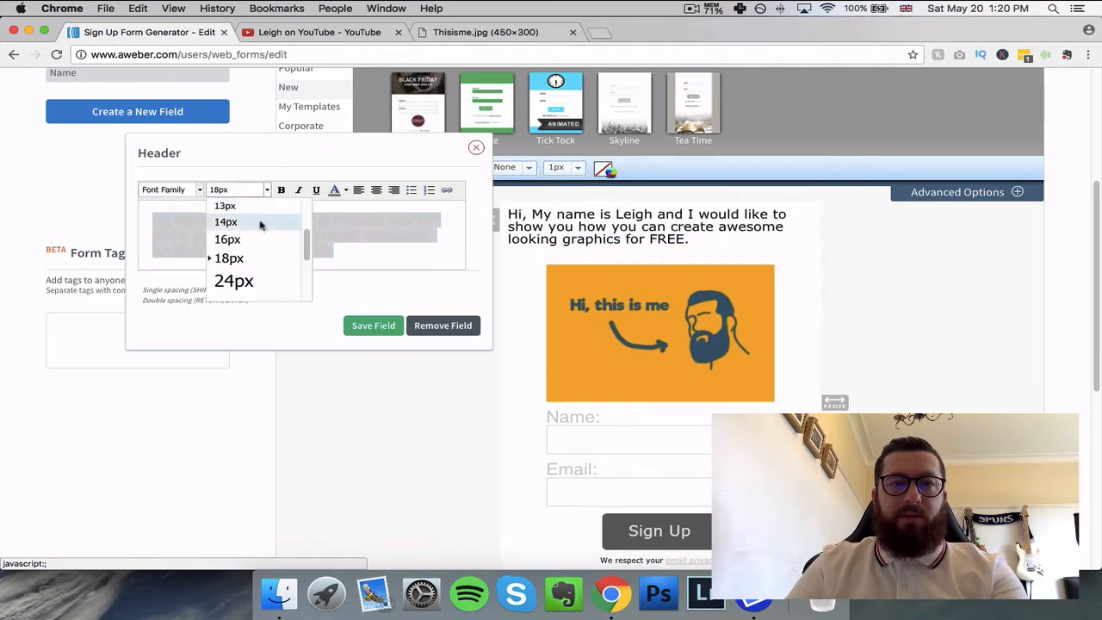
left_click(245, 283)
left_click(376, 190)
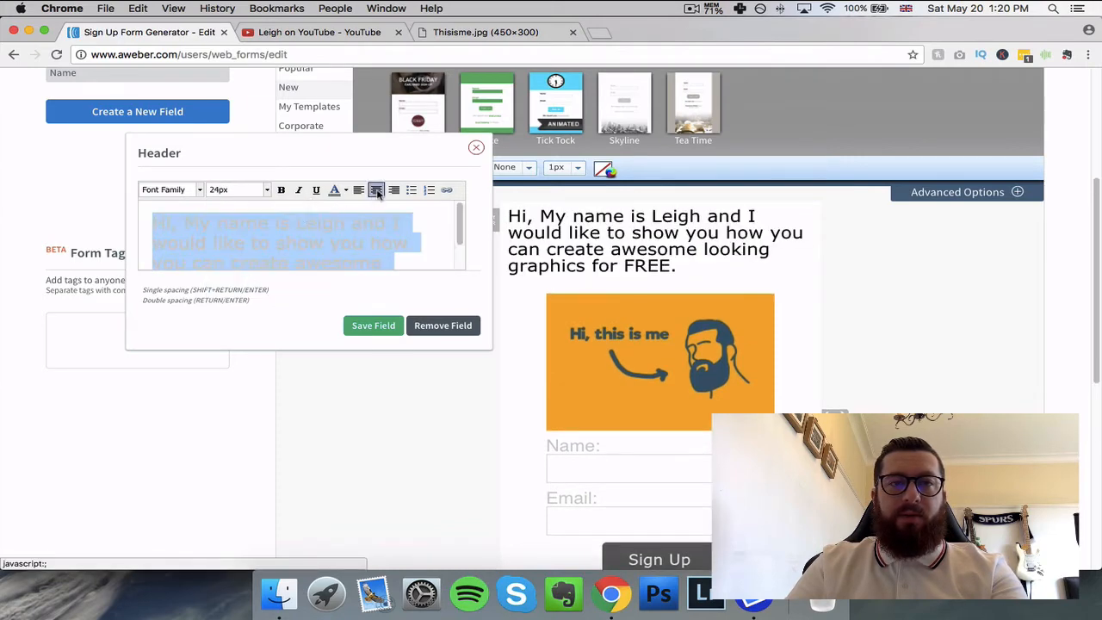
Set the color of the header text to black
left_click(346, 191)
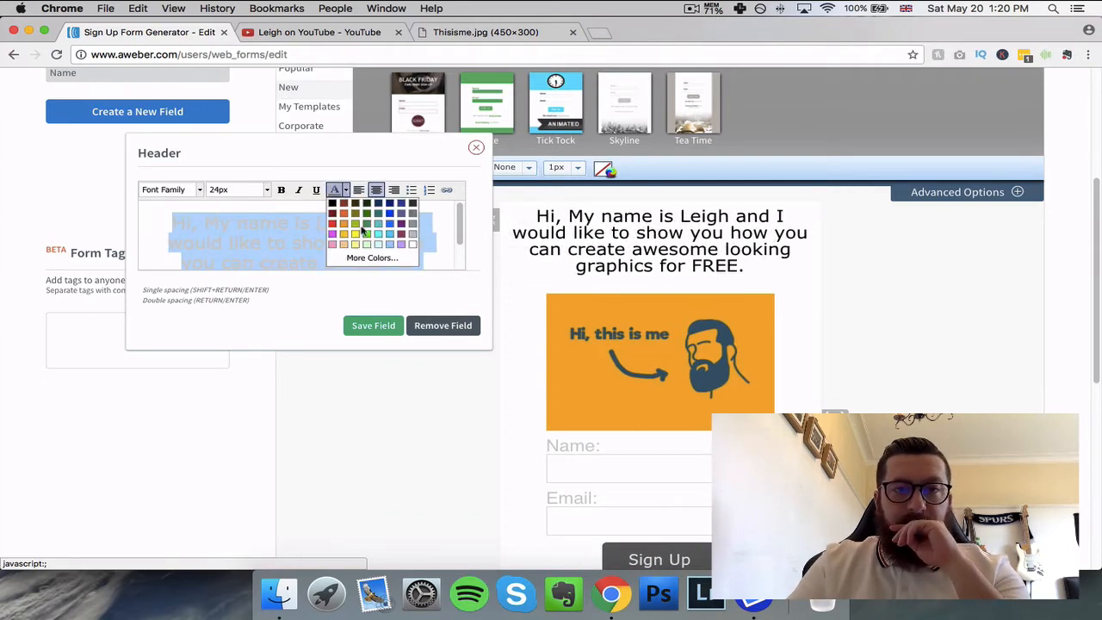
left_click(366, 224)
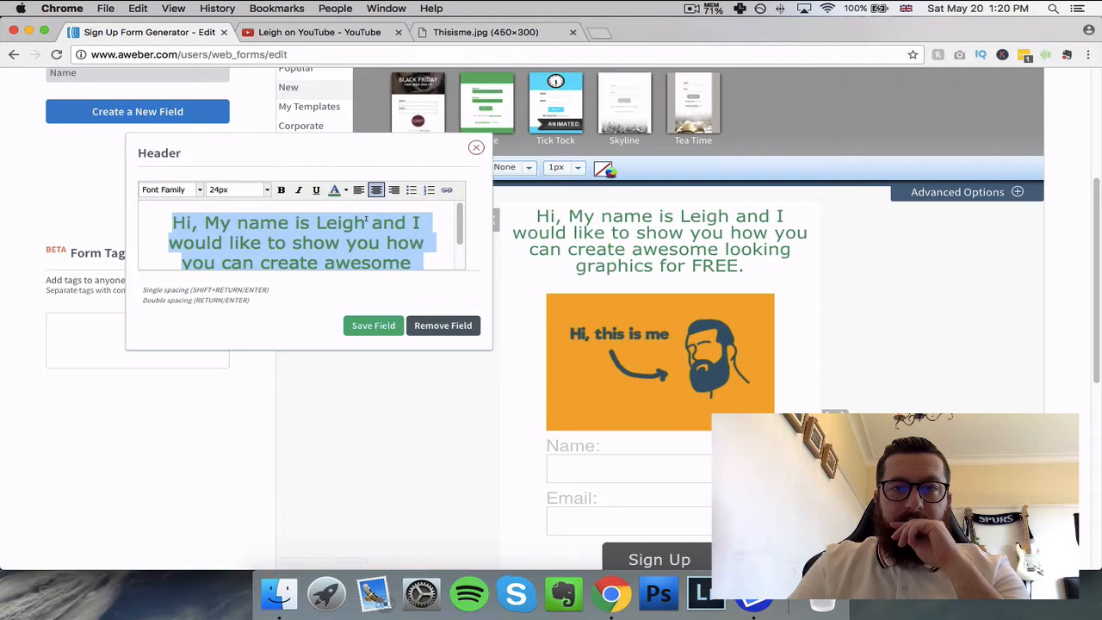
left_click(347, 191)
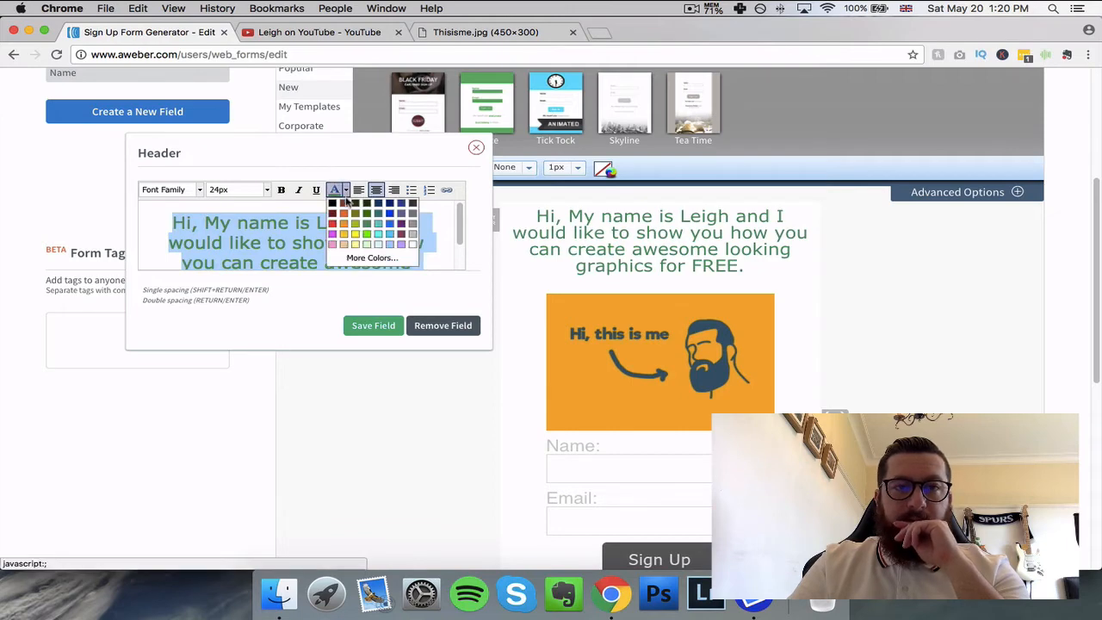
left_click(333, 205)
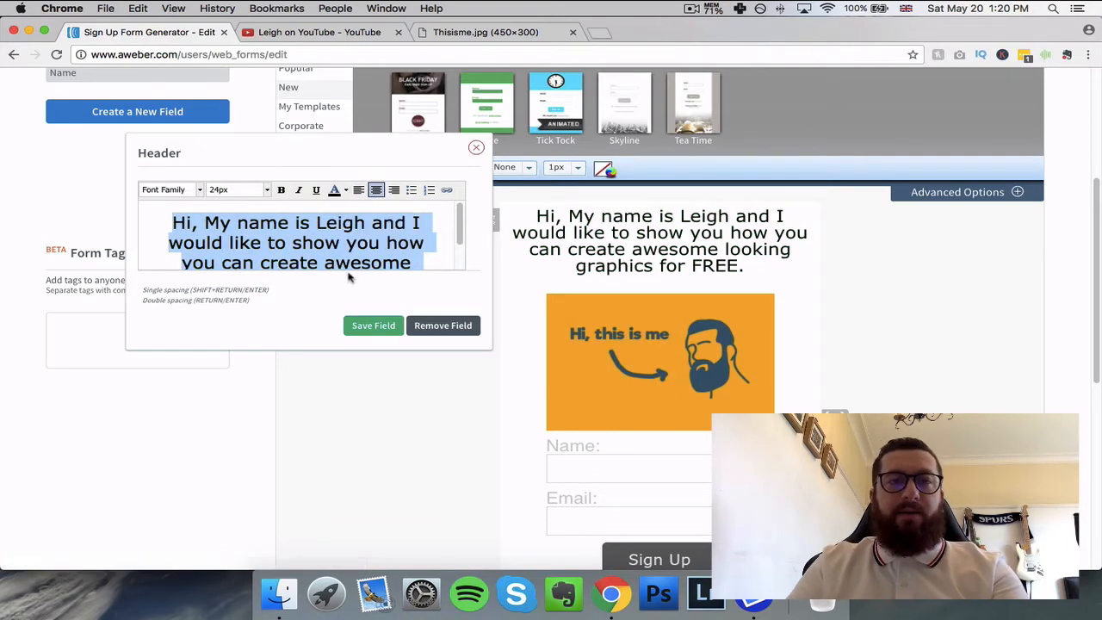
left_click(429, 235)
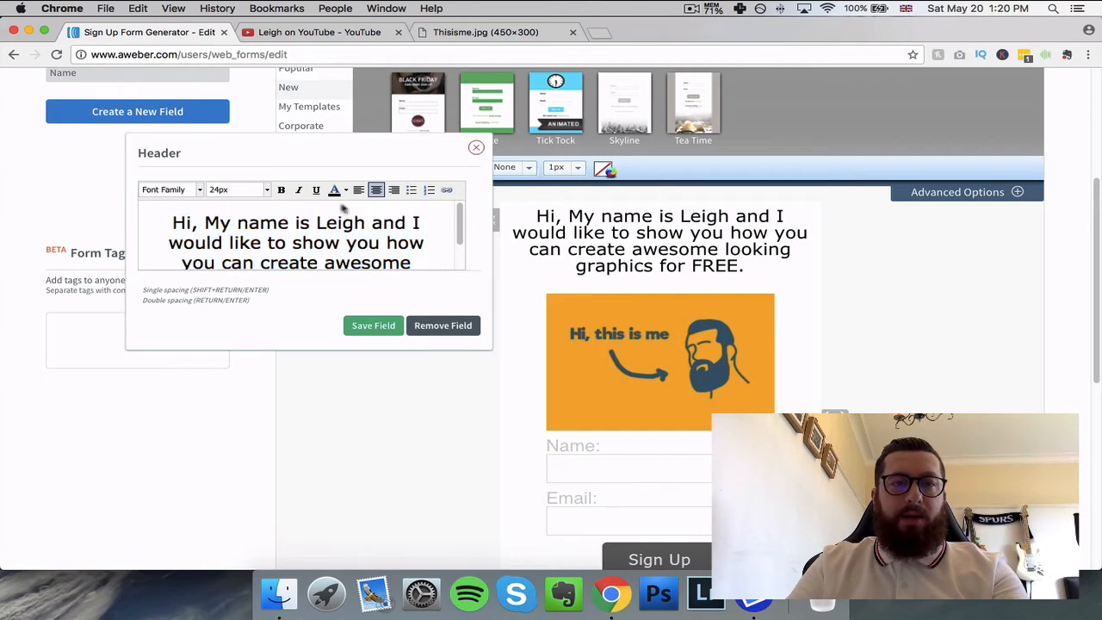
Apply the Verdana font to the entire header text and save the header field
scroll(412, 259, "down", 2)
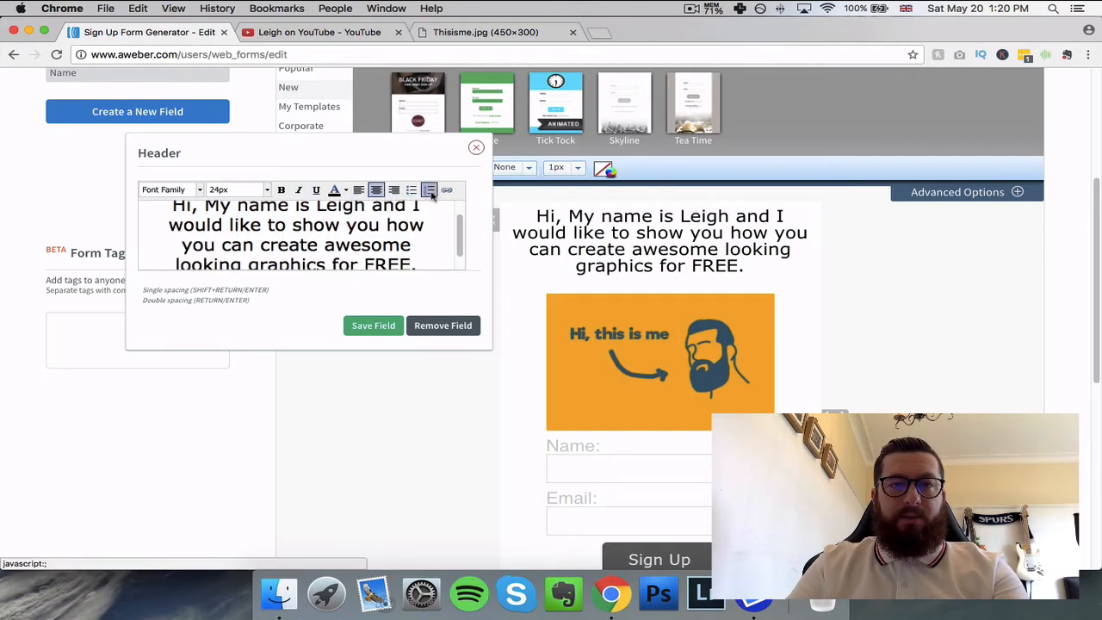
left_click(201, 191)
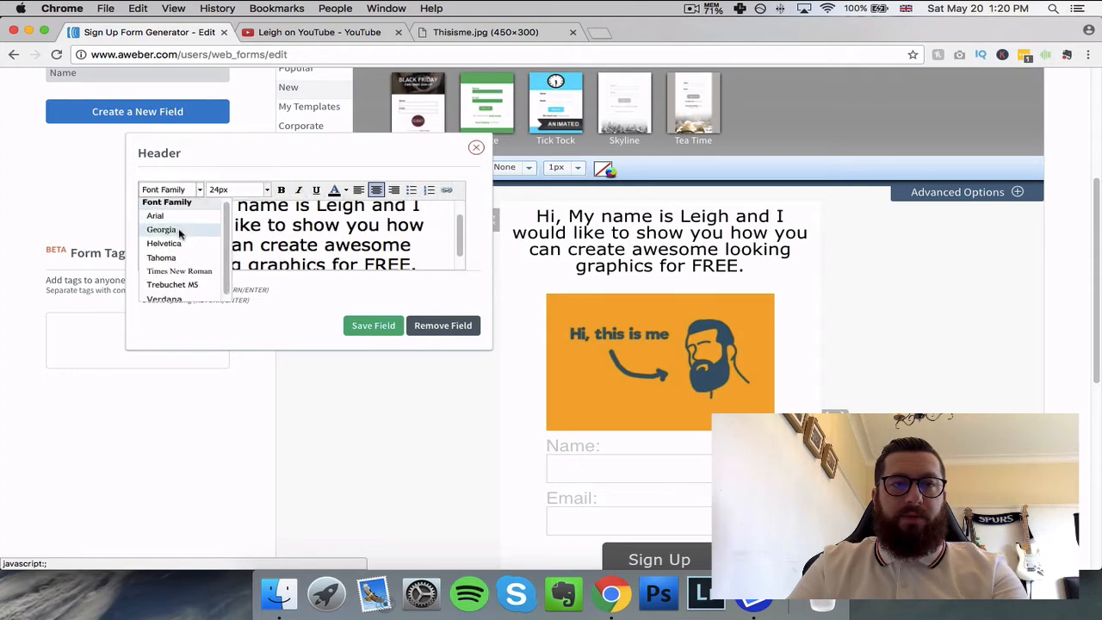
scroll(186, 234, "down", 3)
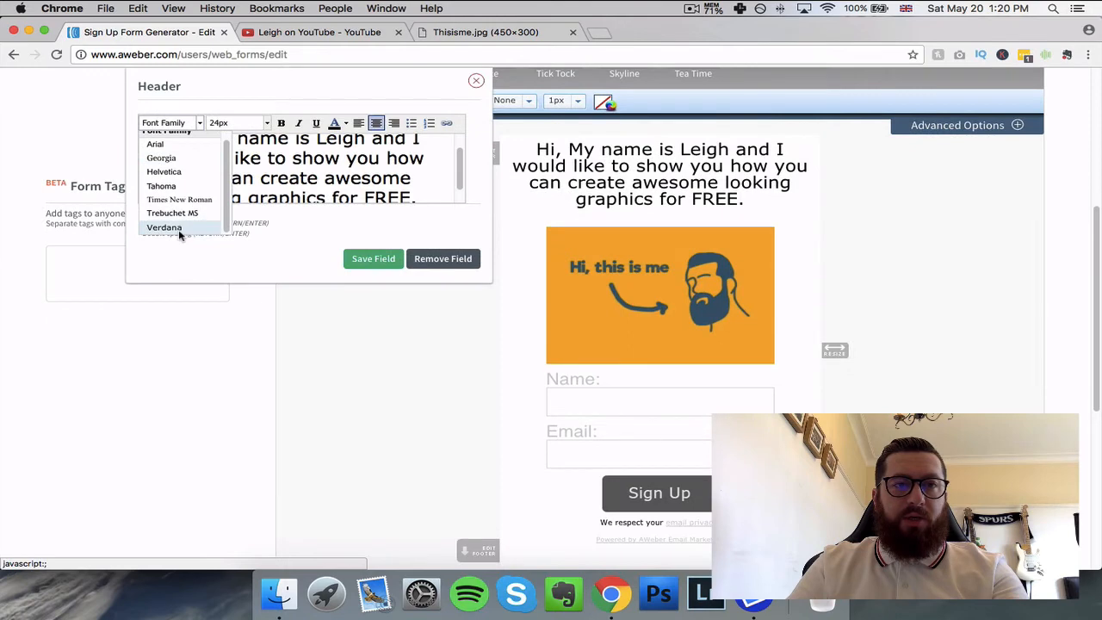
left_click(164, 228)
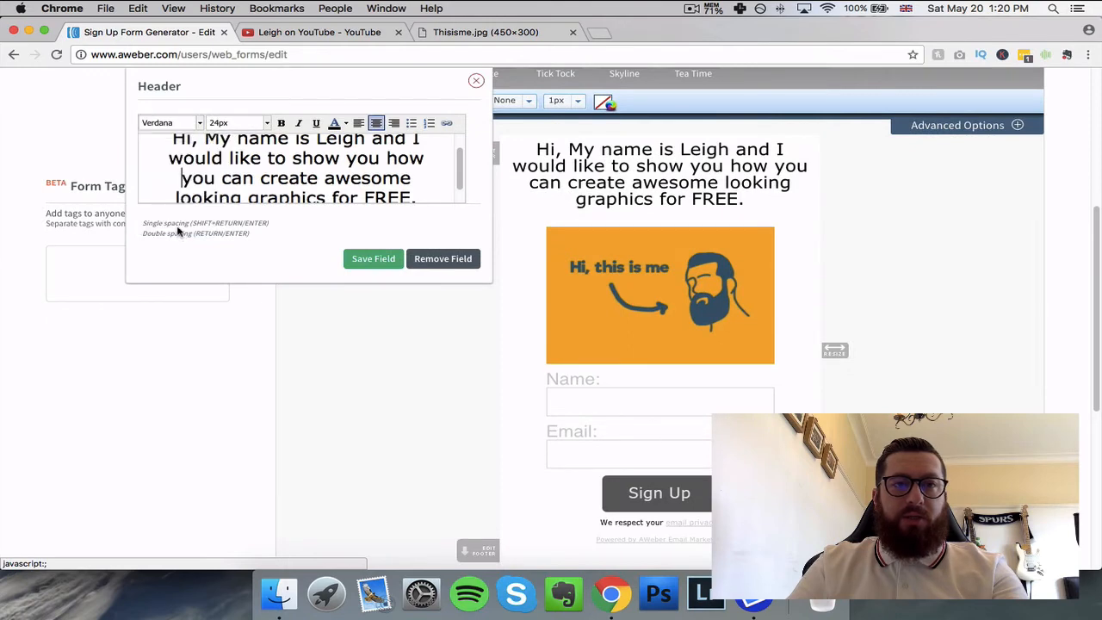
triple_click(371, 184)
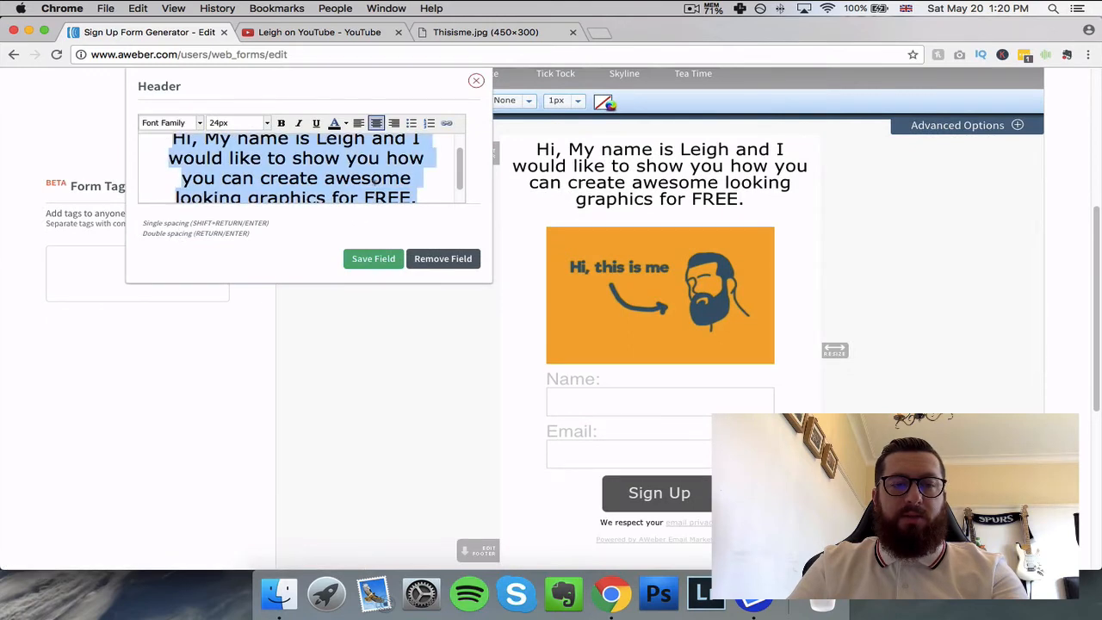
left_click(198, 123)
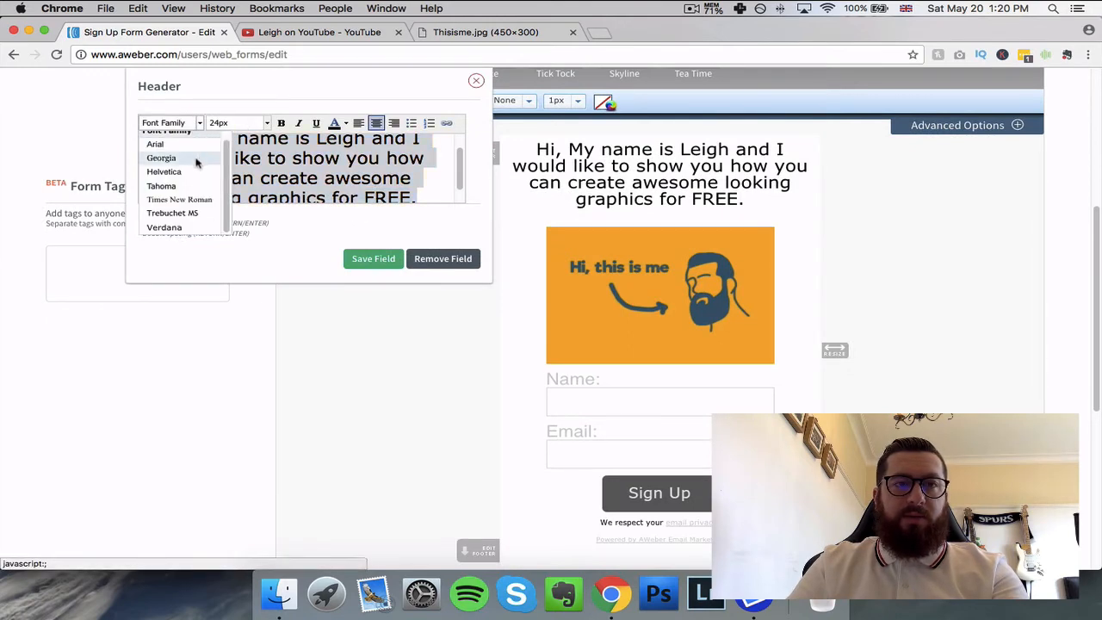
left_click(184, 225)
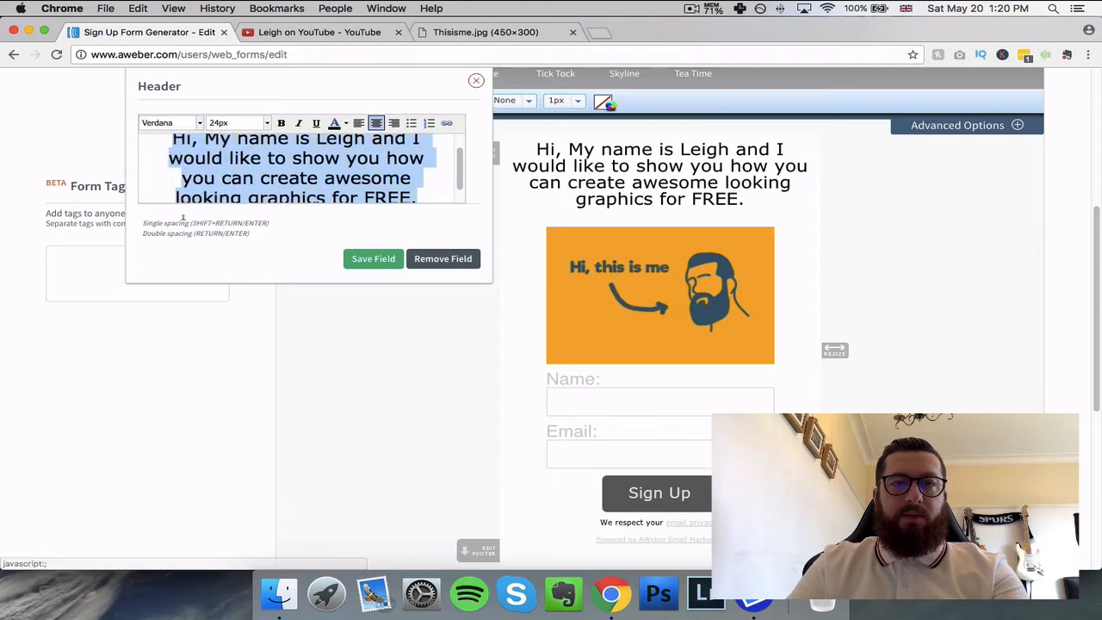
left_click(375, 261)
Add a text element to the sign up form
scroll(503, 224, "down", 3)
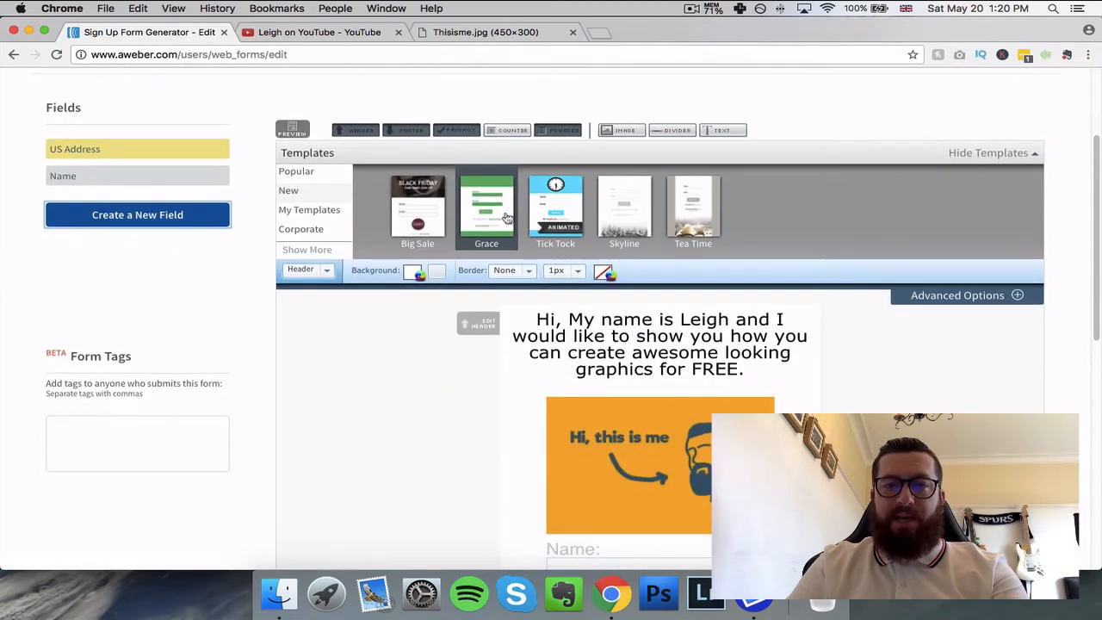
scroll(506, 217, "down", 2)
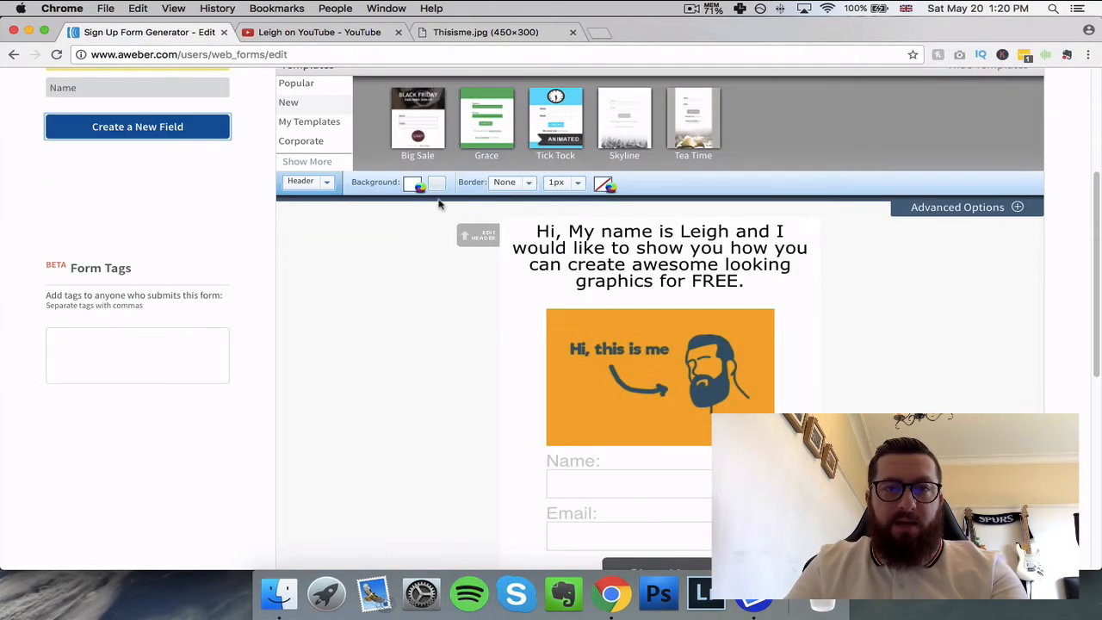
scroll(508, 234, "down", 1)
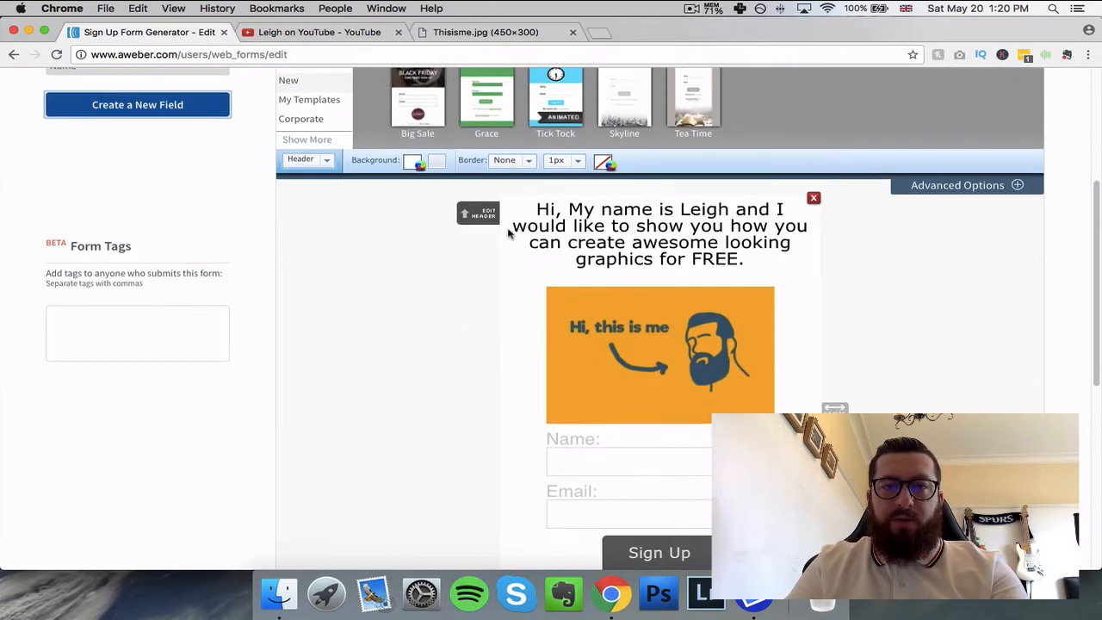
scroll(769, 345, "down", 2)
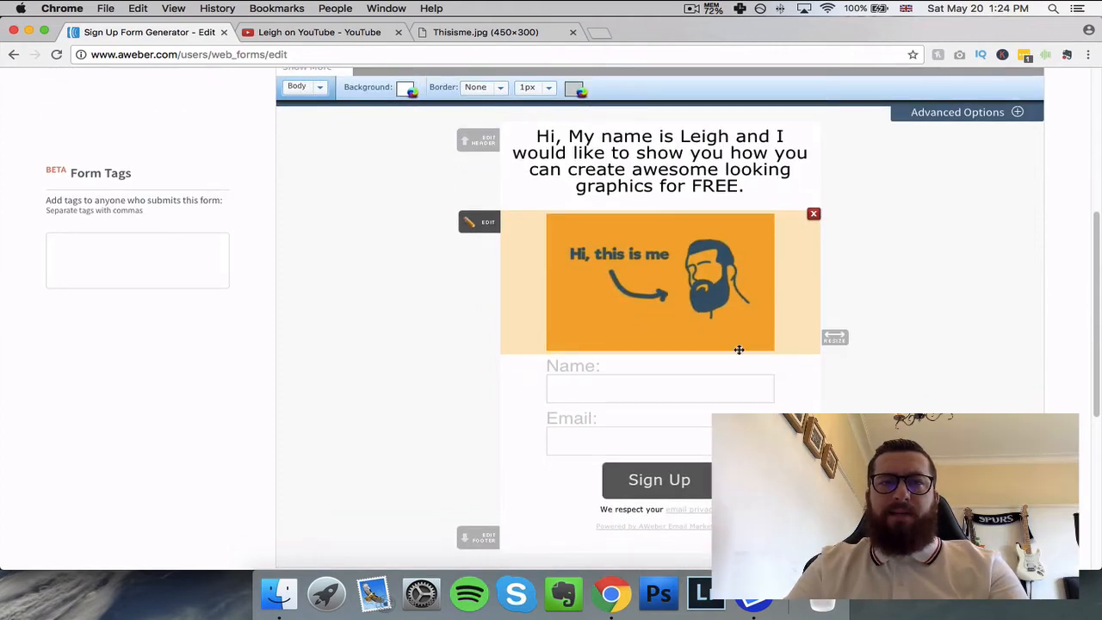
scroll(739, 349, "up", 5)
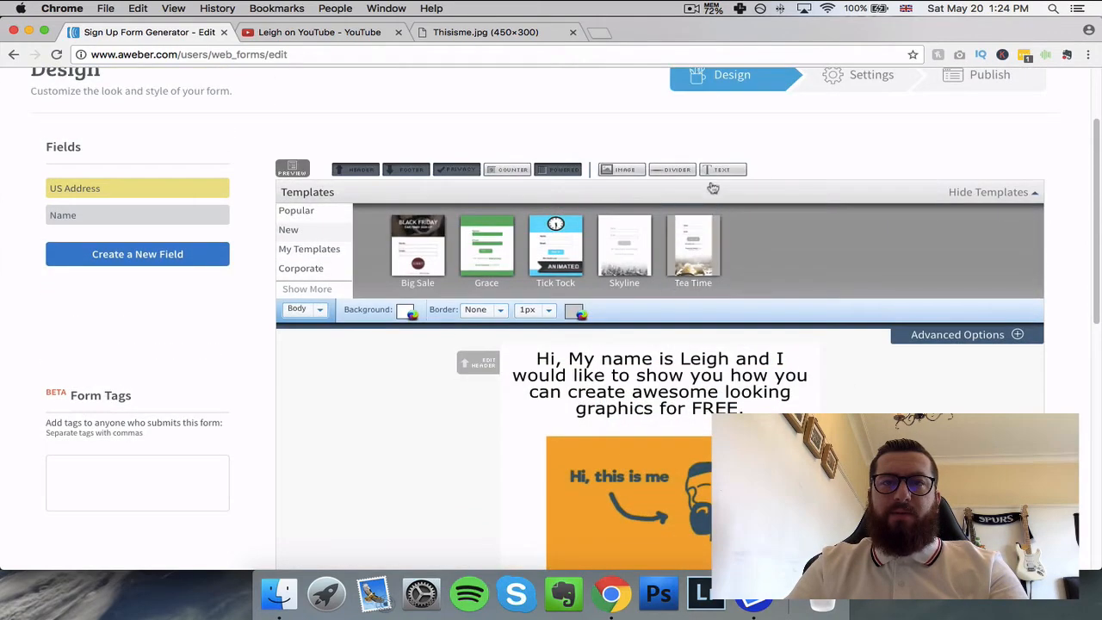
left_click(723, 169)
Write "Sign up below for my exclusive video course" in the new text element
scroll(465, 430, "down", 3)
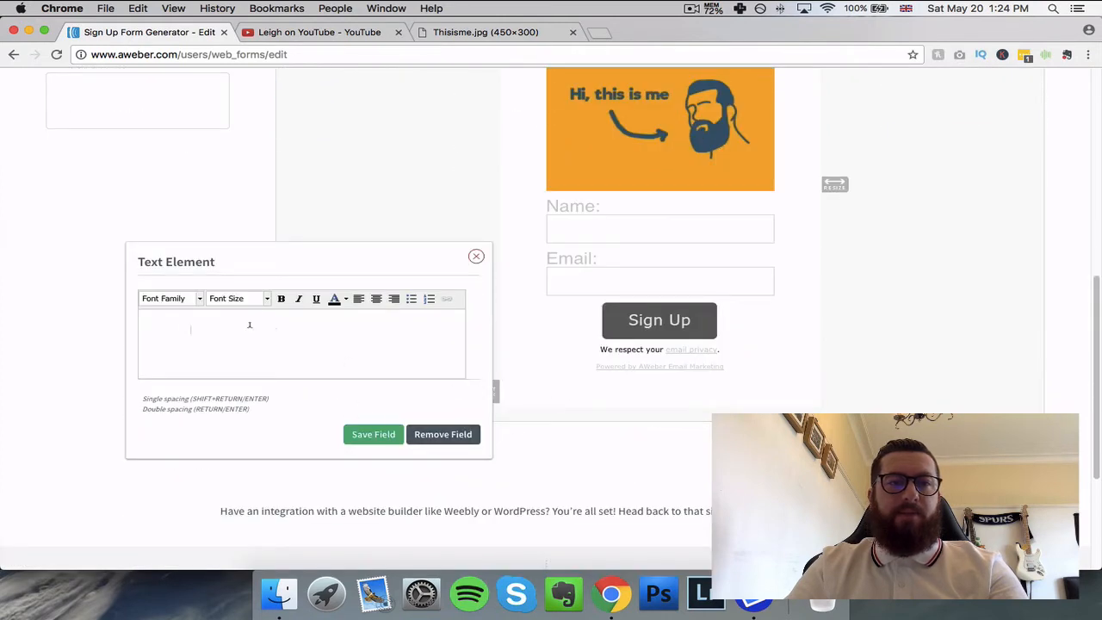
scroll(268, 328, "up", 3)
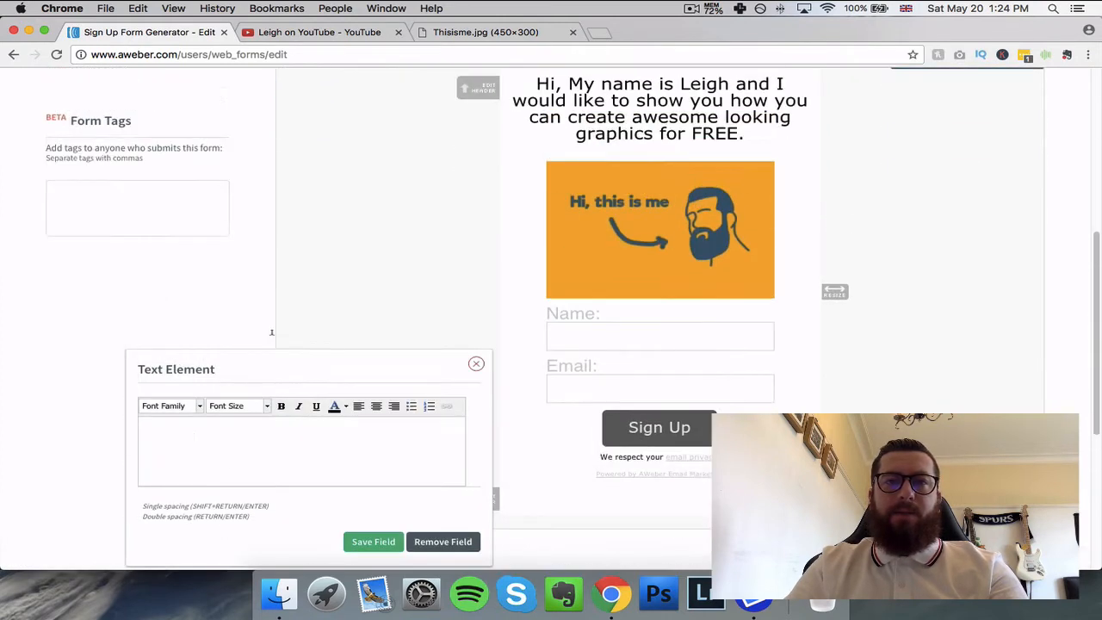
scroll(272, 339, "down", 2)
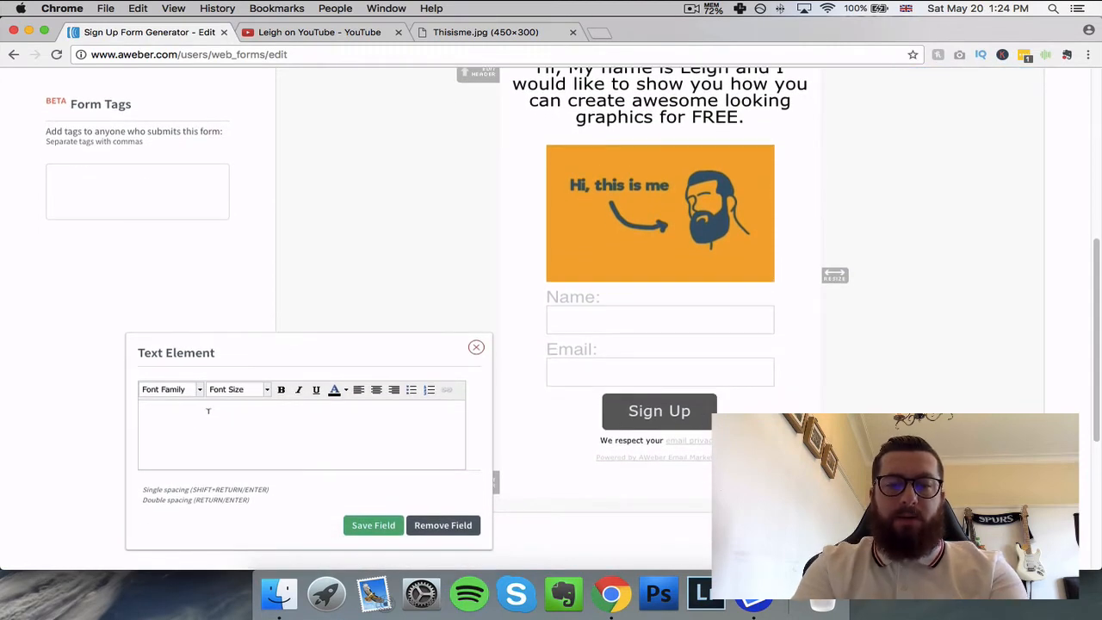
type("ign up belo")
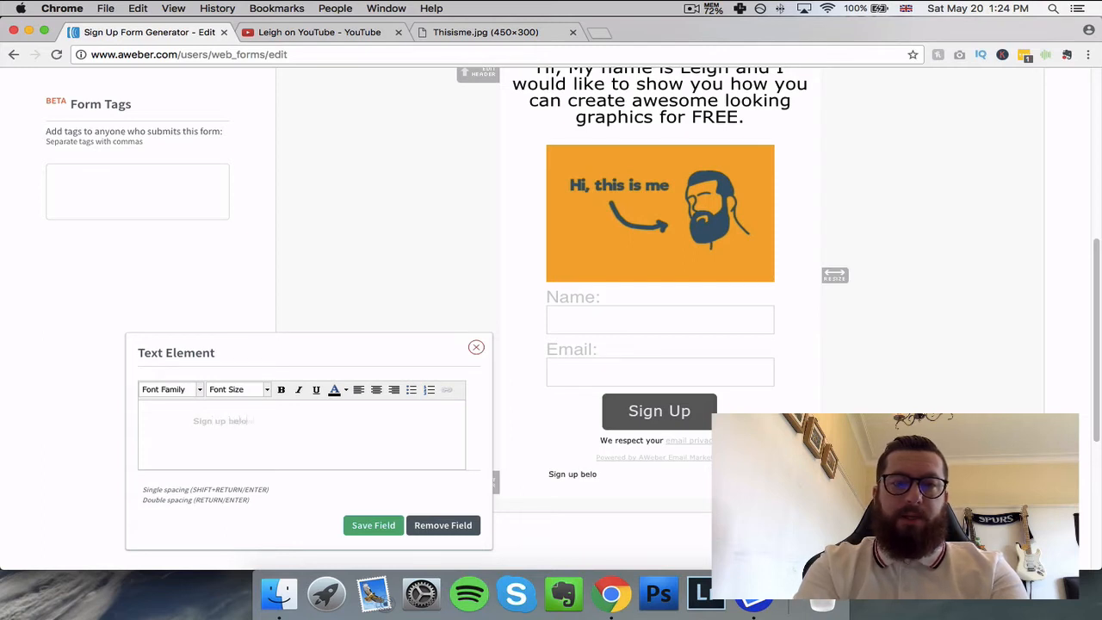
type("w for ")
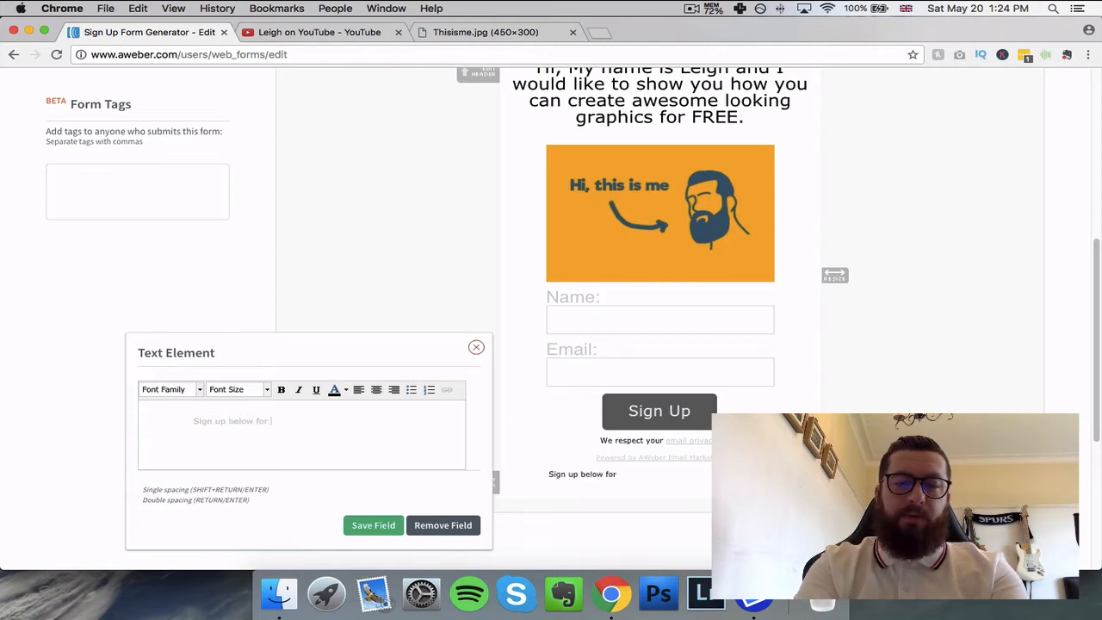
type("my ex")
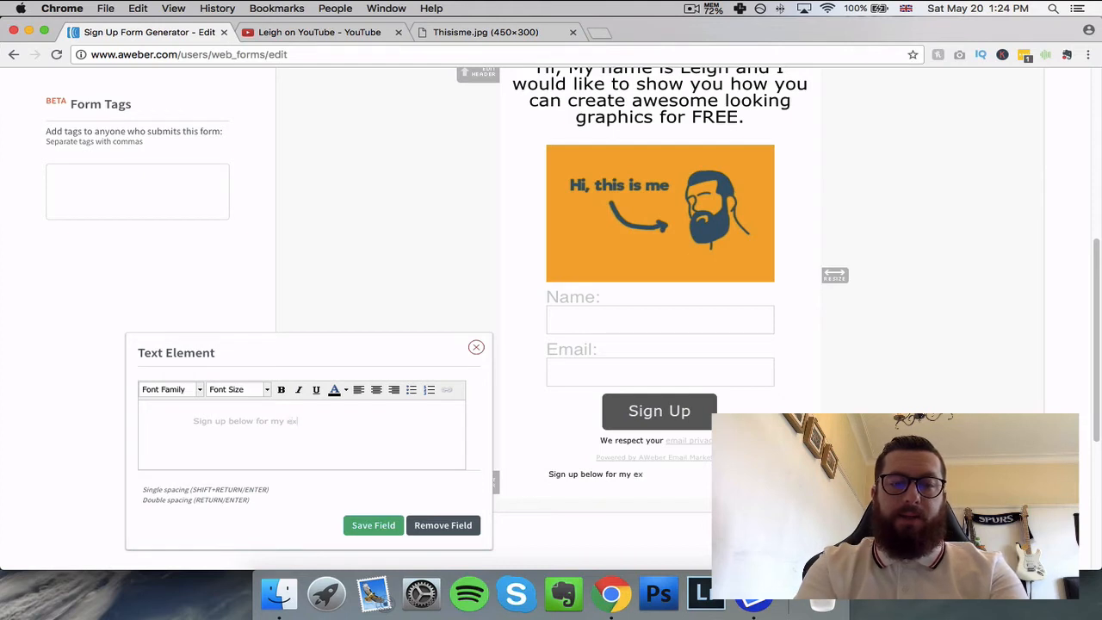
type("clusive video")
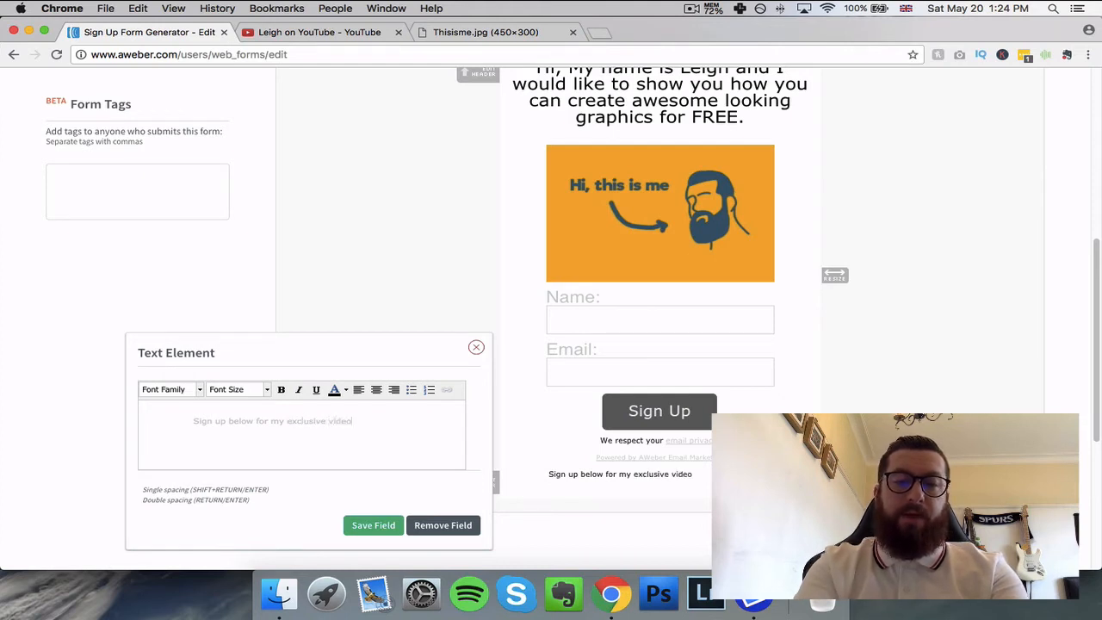
type(" course")
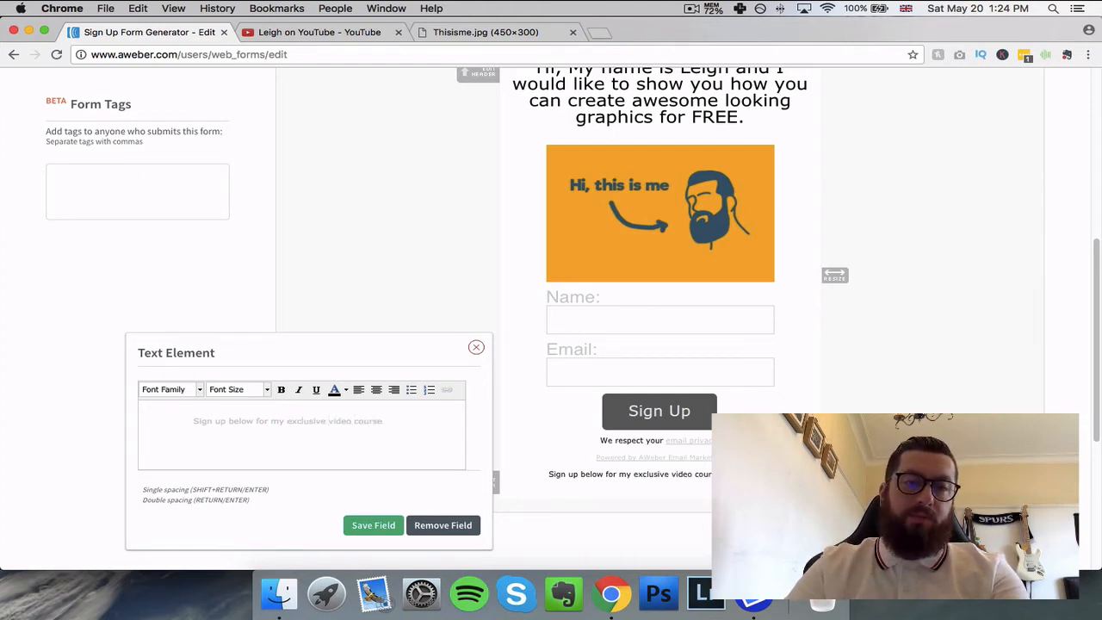
Center the "Sign up below for my exclusive video course" text and apply the Verdana font
triple_click(271, 417)
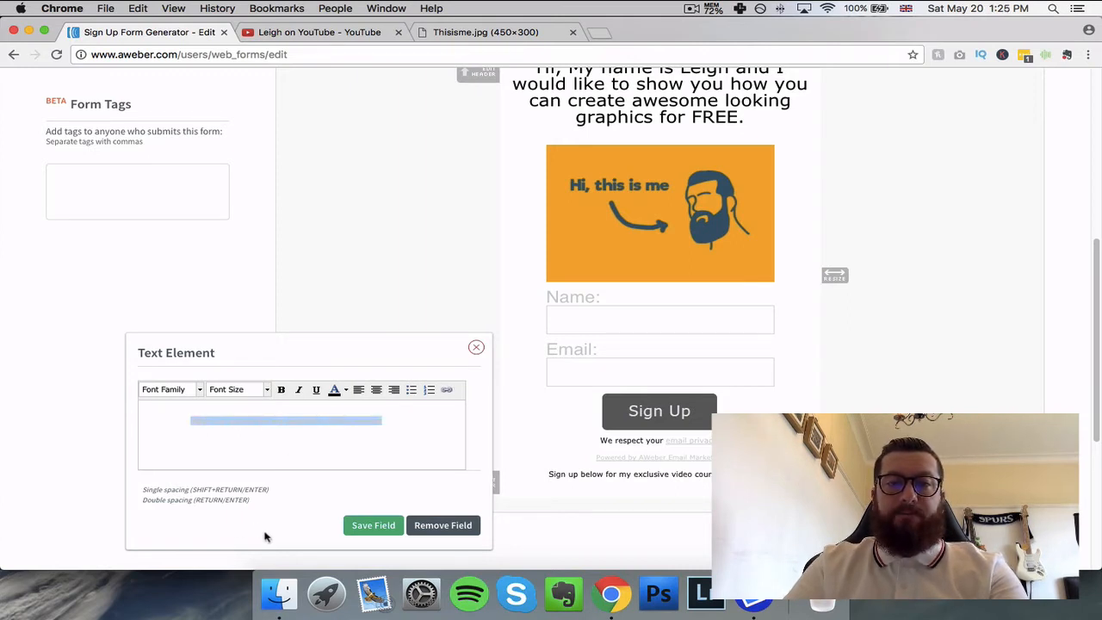
left_click(382, 391)
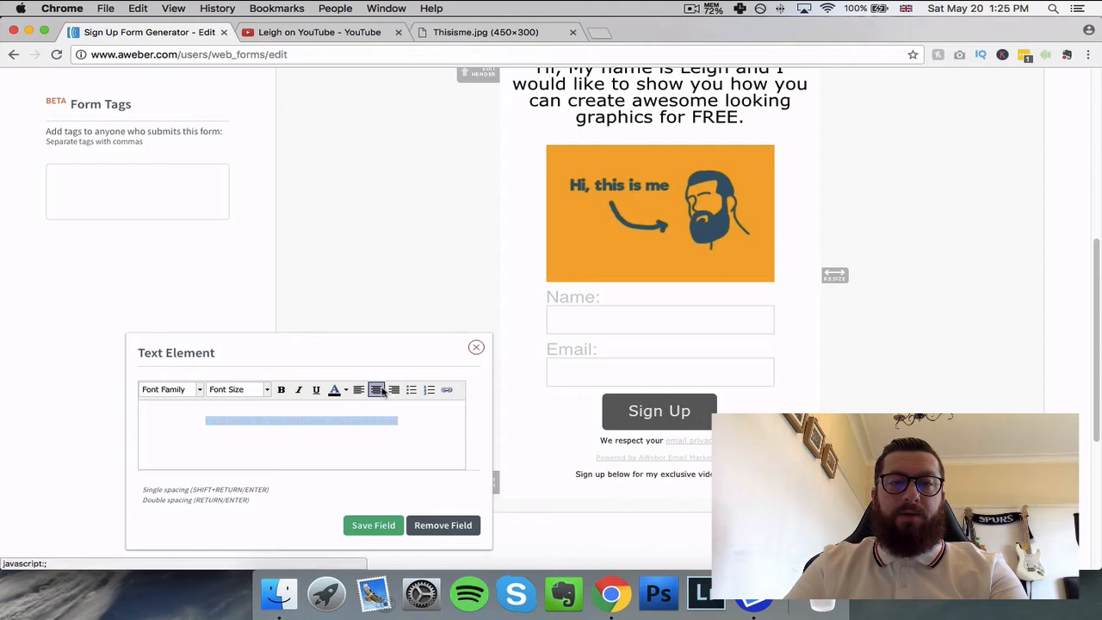
left_click(199, 390)
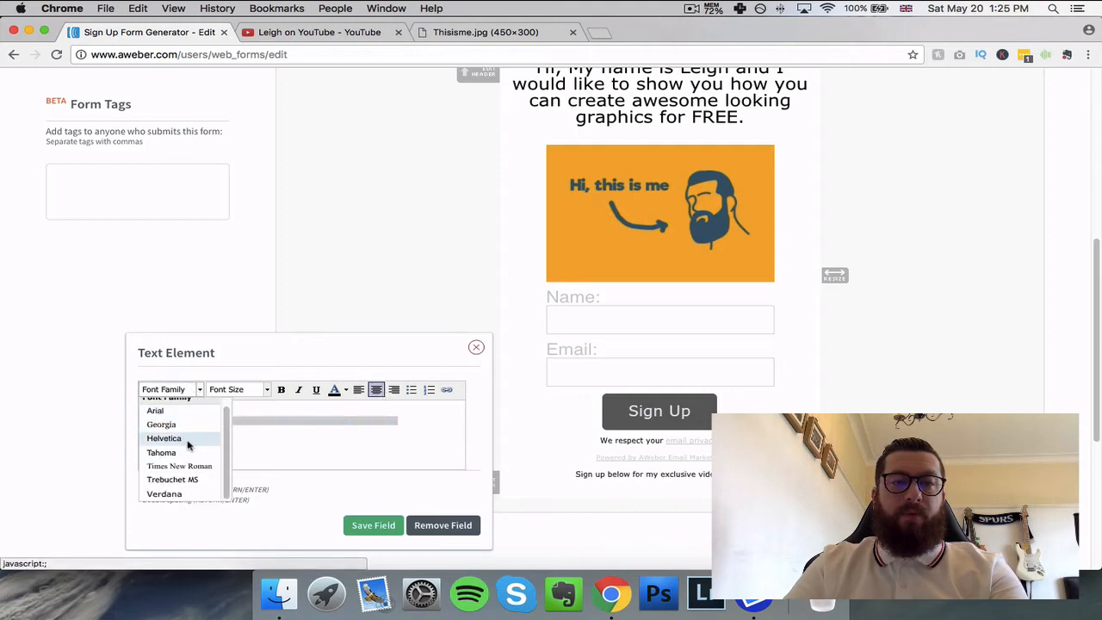
left_click(178, 494)
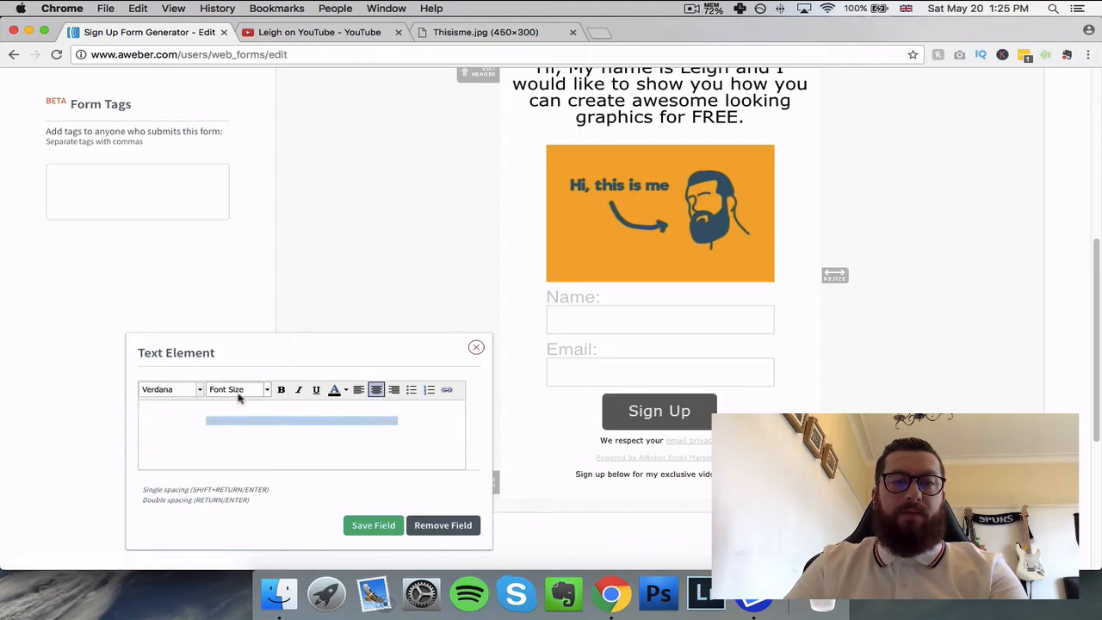
Set the font size of the video course text to 24px, keeping it in regular weight
left_click(266, 390)
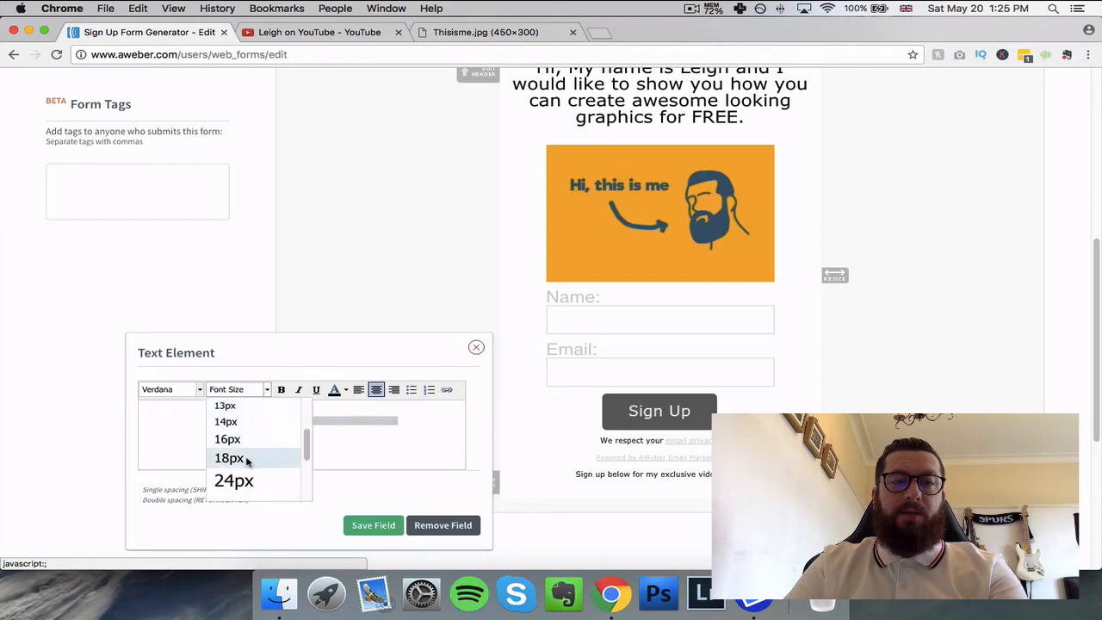
left_click(246, 456)
left_click(281, 390)
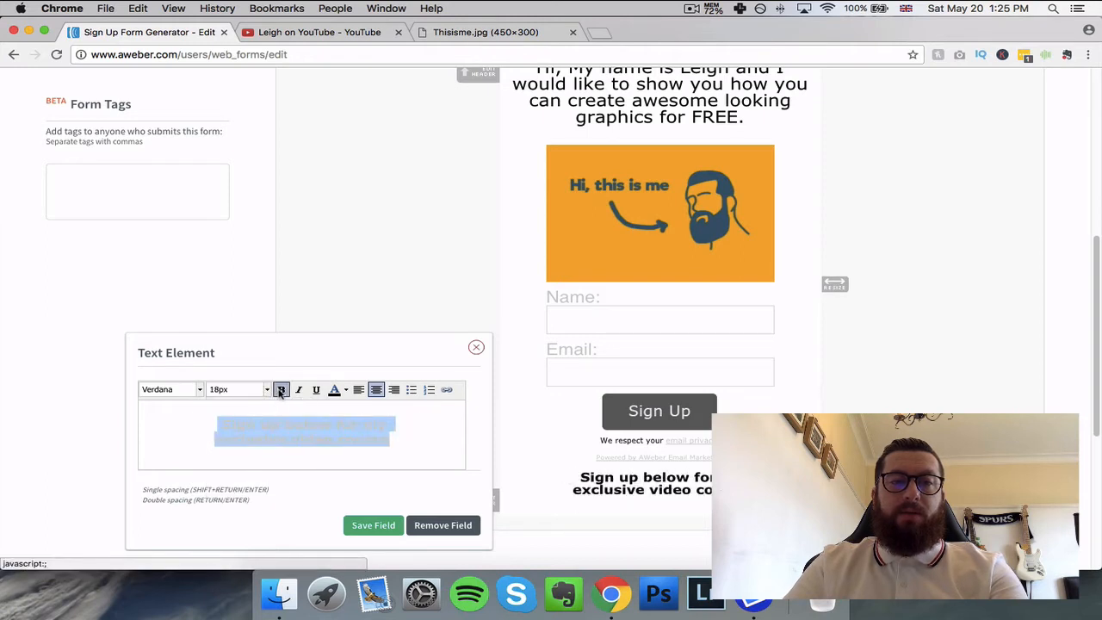
left_click(280, 390)
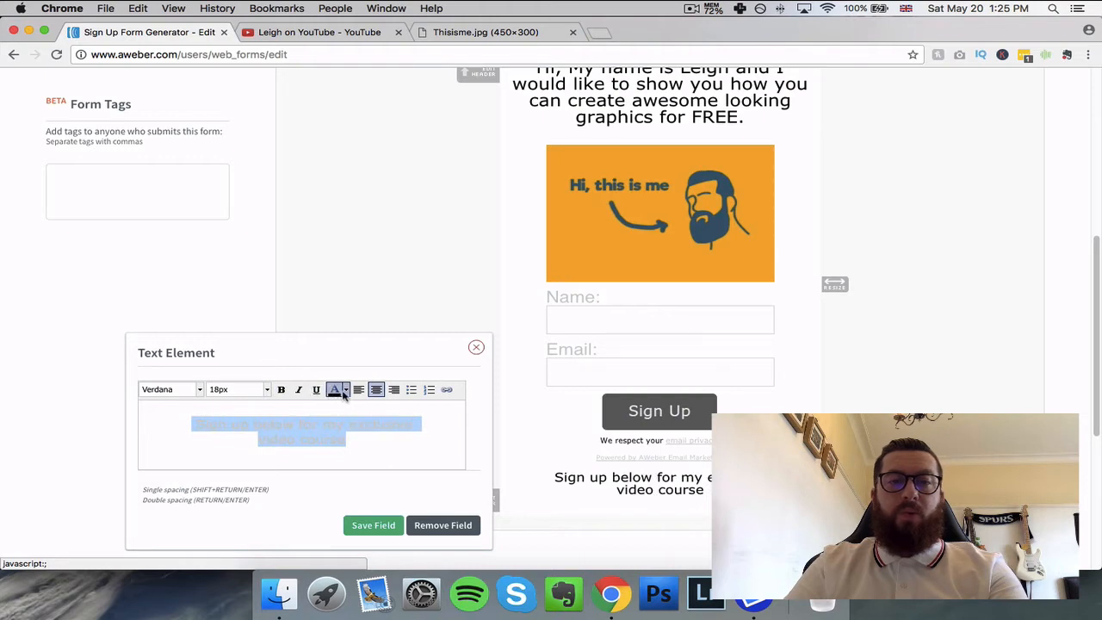
left_click(268, 392)
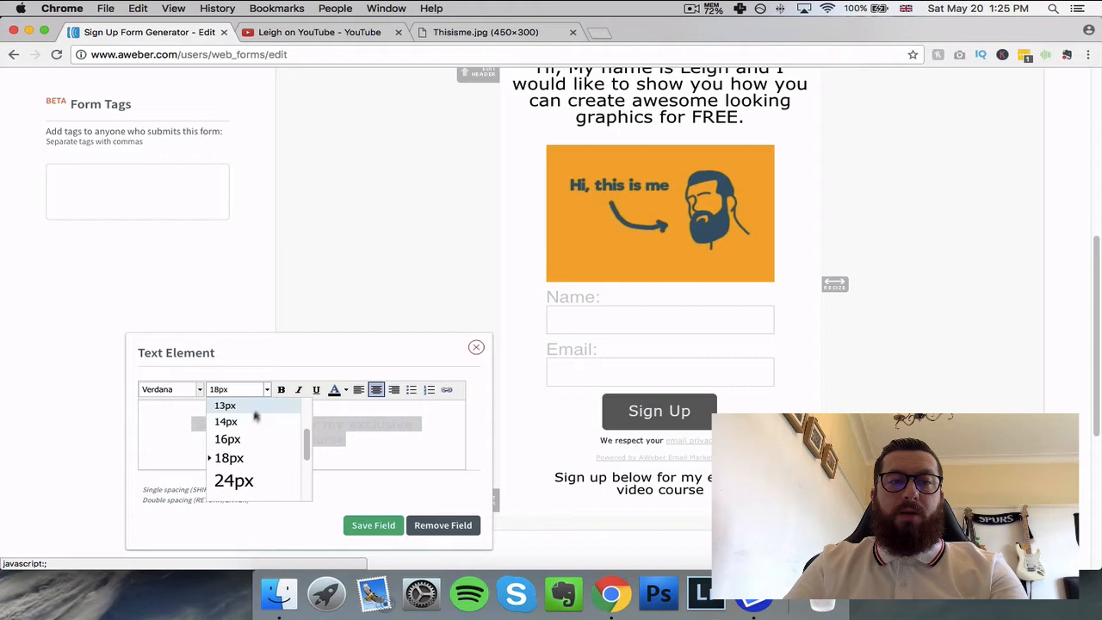
left_click(239, 480)
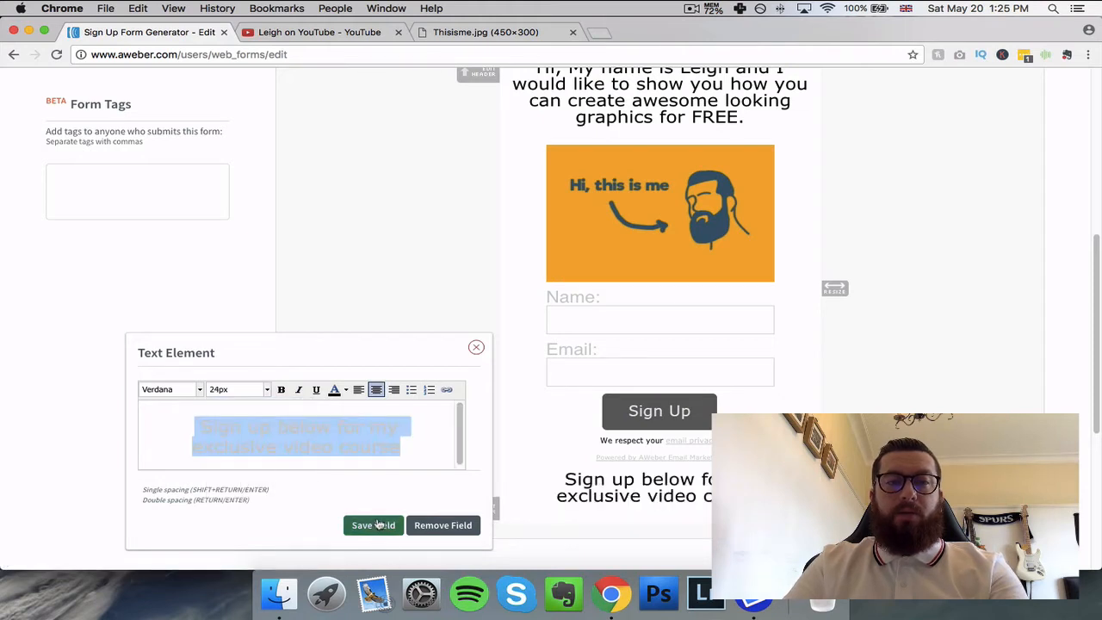
Save the text field and move the text element between the header and the image
left_click(376, 525)
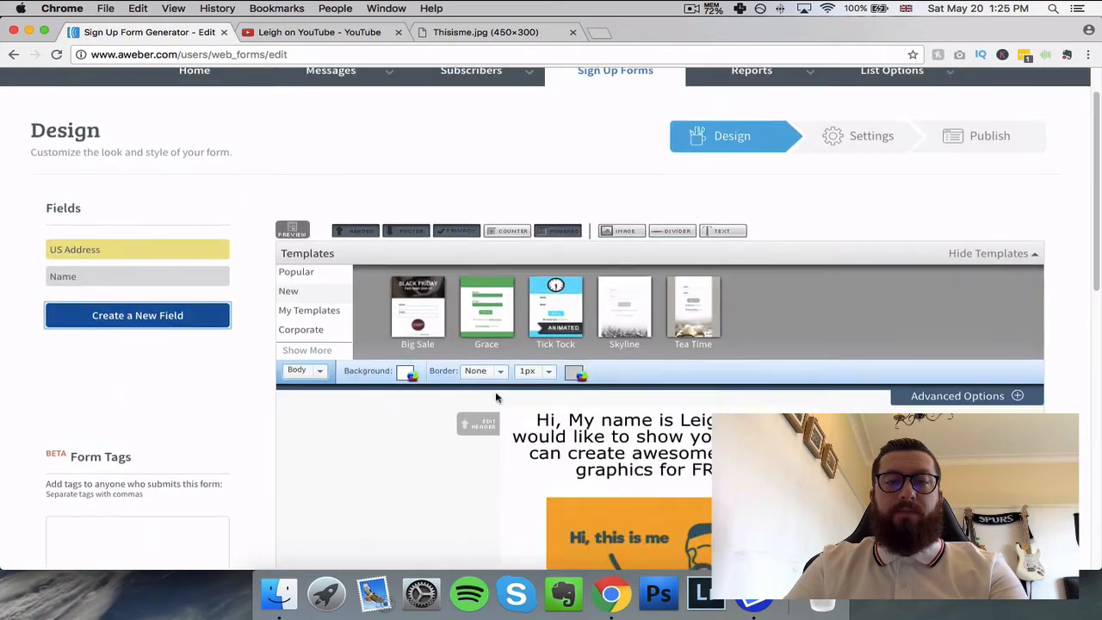
scroll(497, 394, "down", 10)
left_click_drag(534, 387, 644, 251)
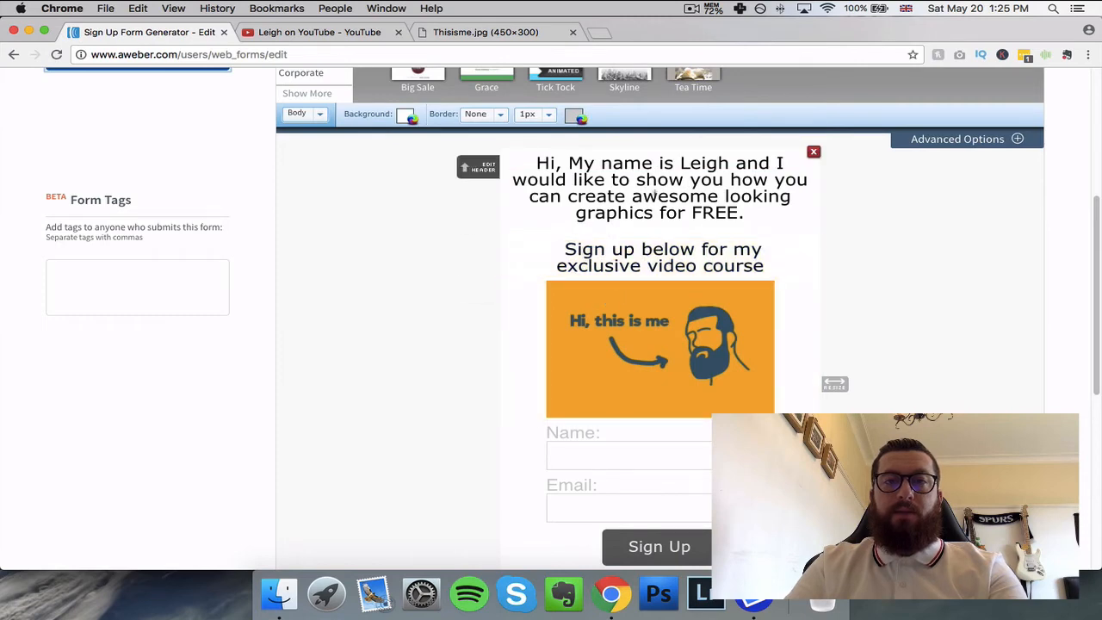
Make the entire header text bold and save the header field
left_click(653, 191)
left_click(221, 185)
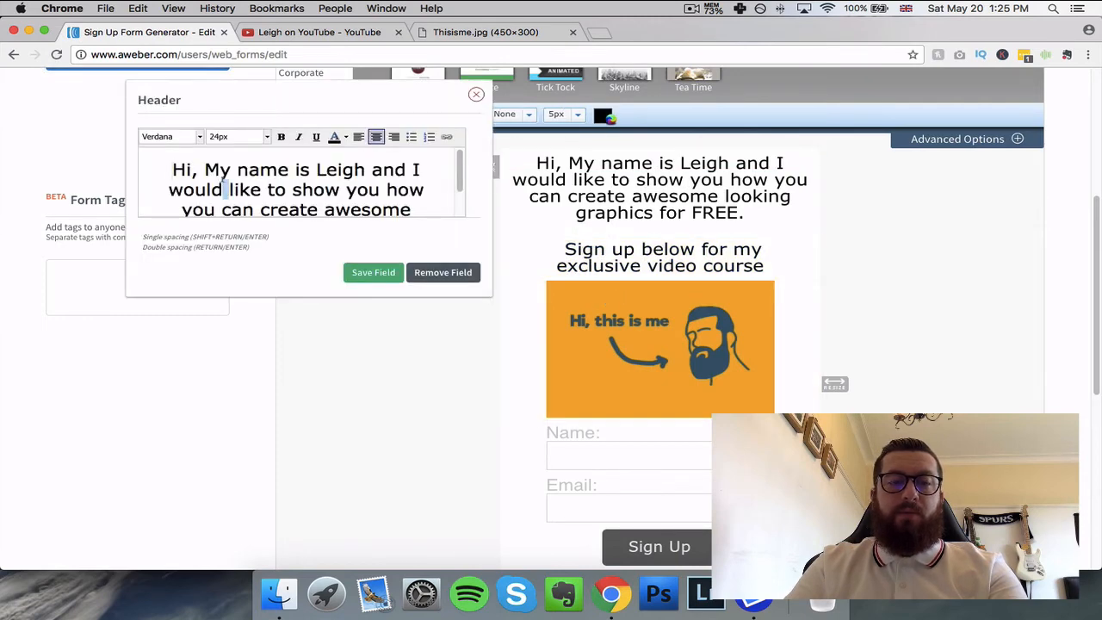
key("super+a")
left_click(280, 137)
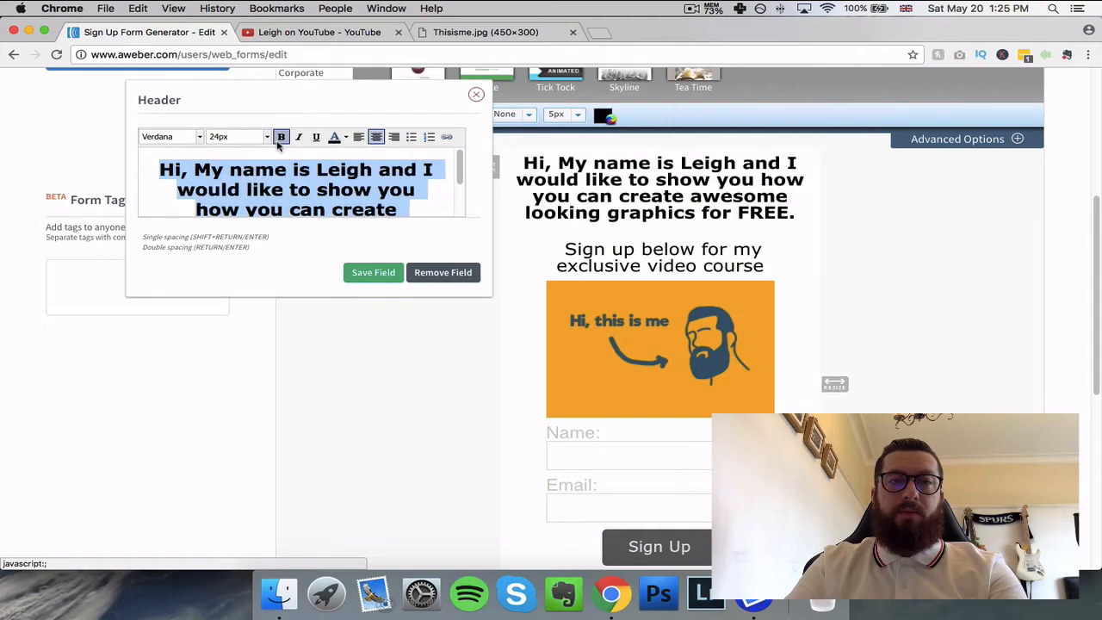
left_click(373, 272)
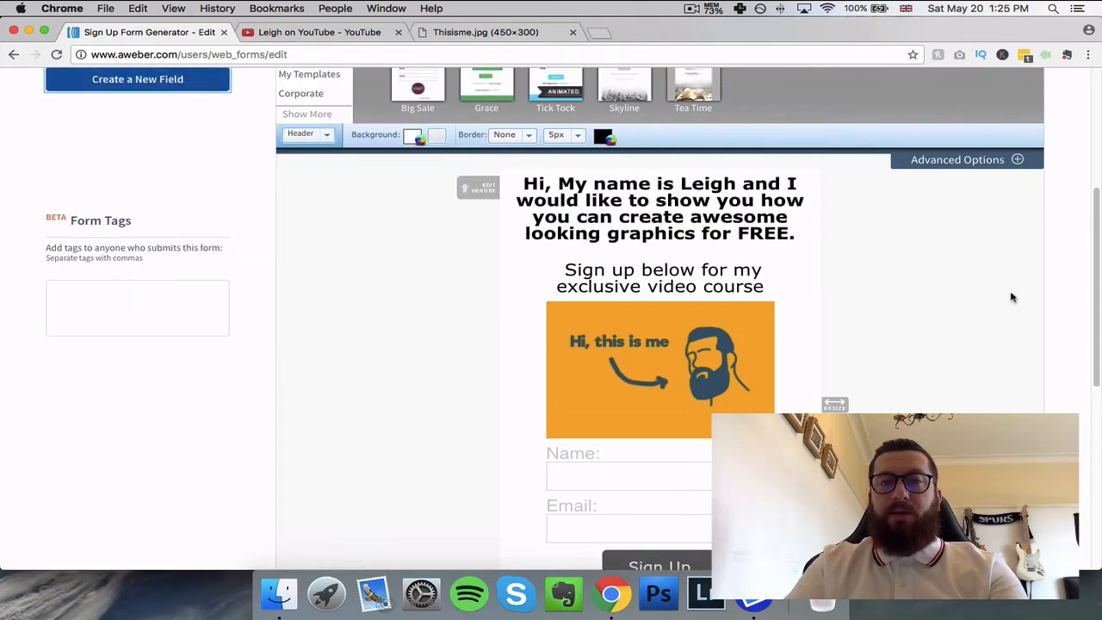
Switch the image-based Sign Up button to an HTML button labeled "WATCH HERE" and save the field
scroll(586, 282, "down", 2)
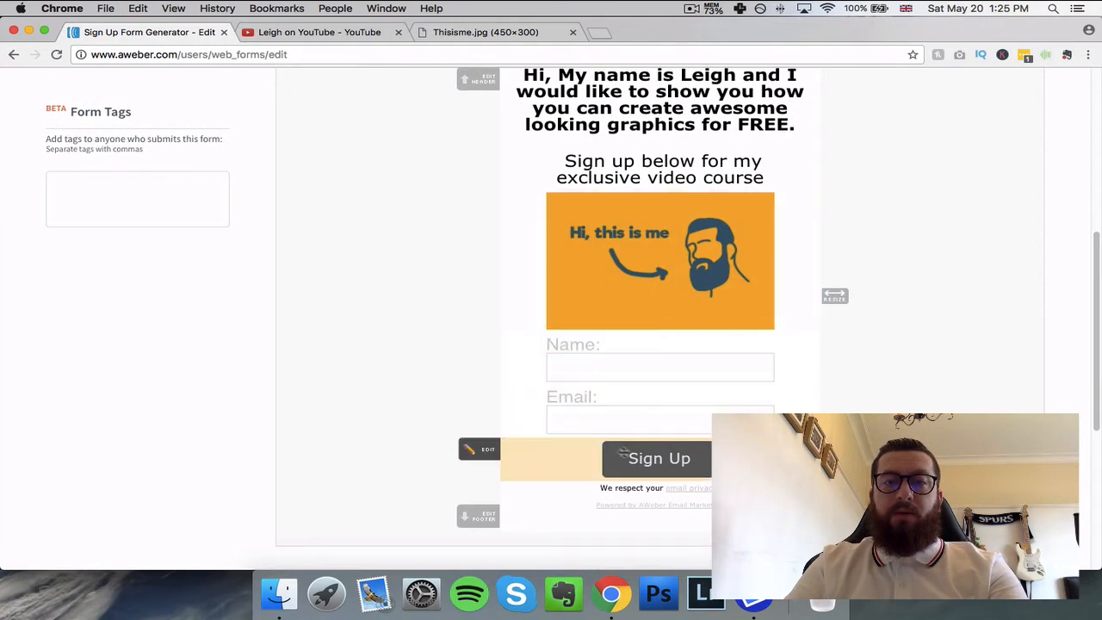
left_click(647, 458)
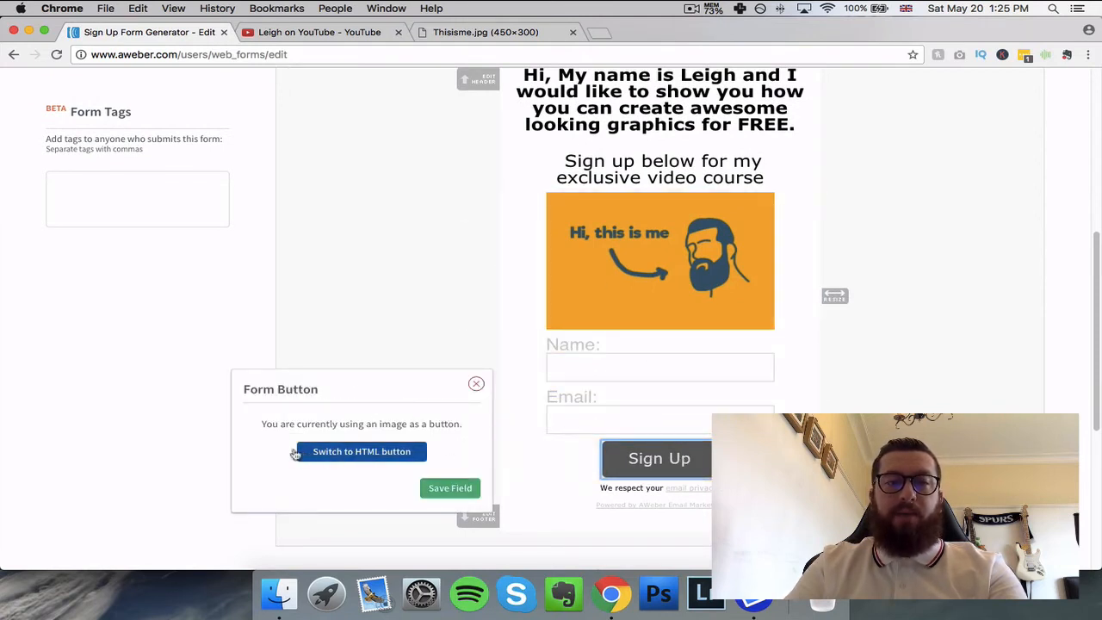
left_click(396, 457)
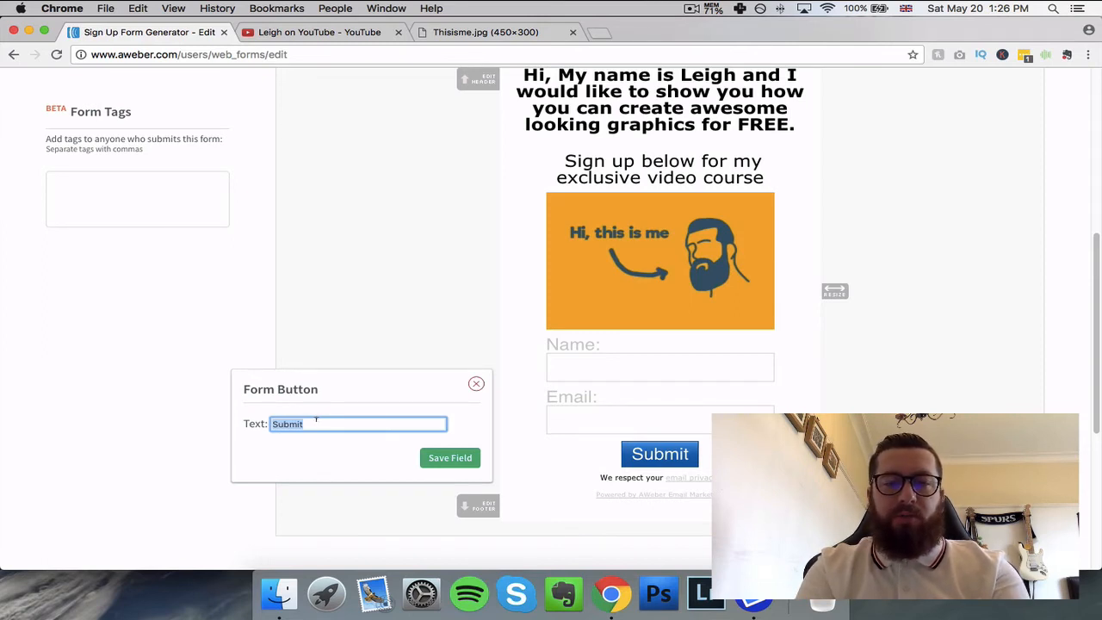
type("W")
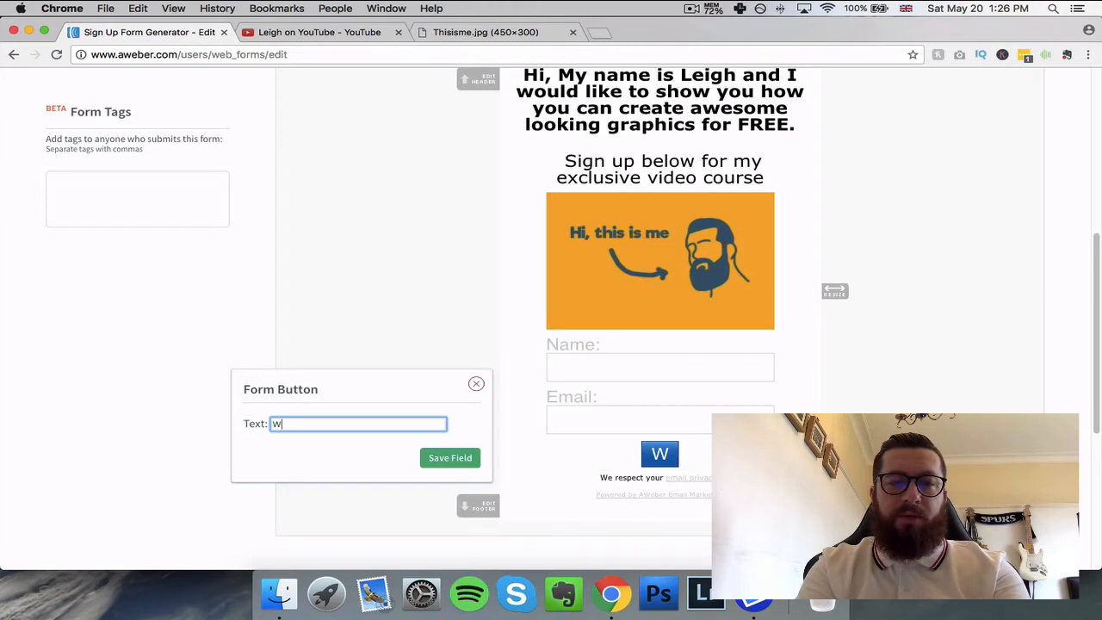
type("ATCH ")
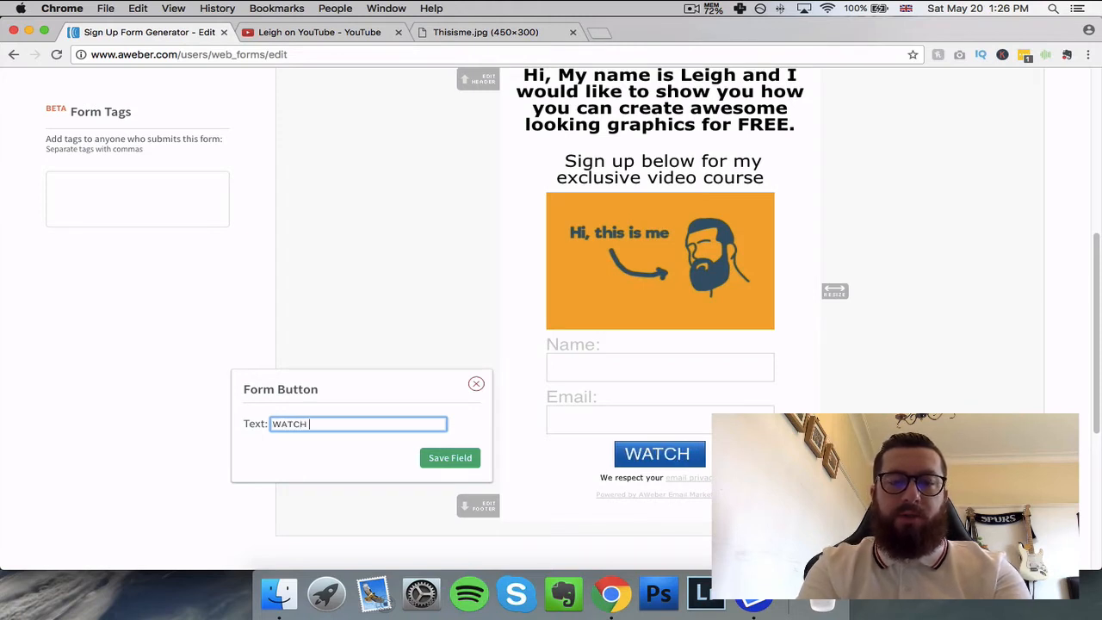
type("HERE")
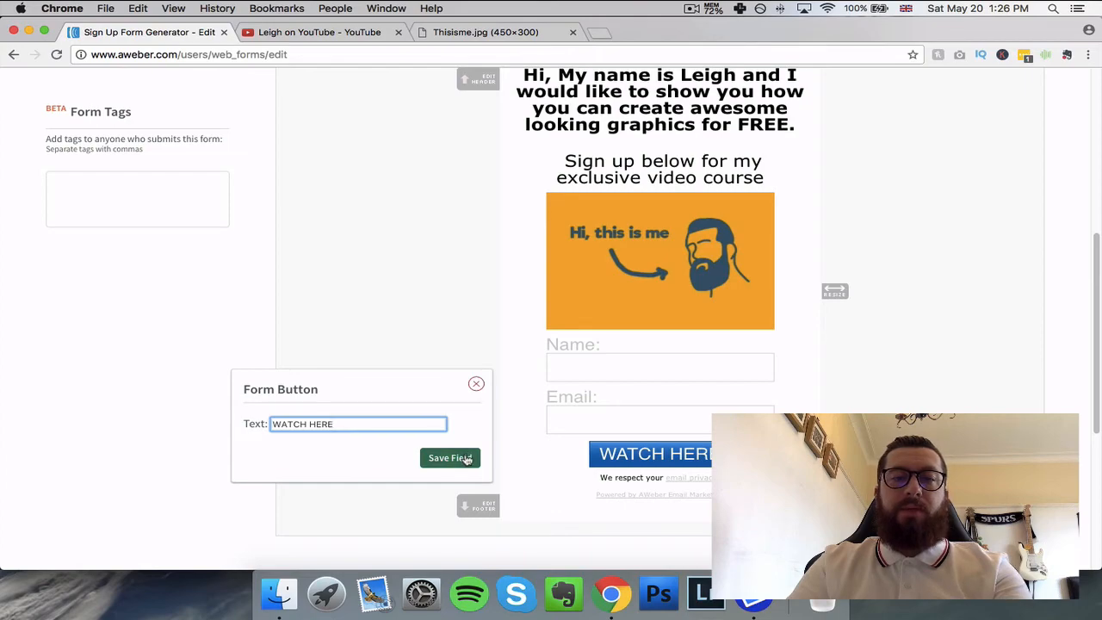
left_click(465, 459)
Set the submit button's color to the orange-yellow shade ffb805
scroll(340, 436, "down", 6)
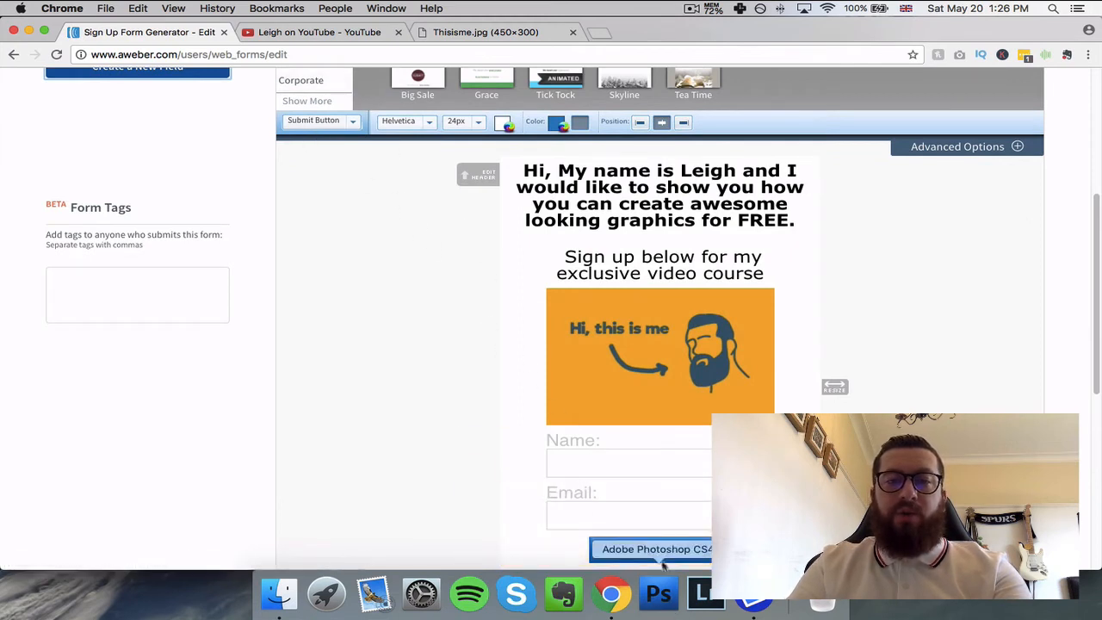
left_click(319, 125)
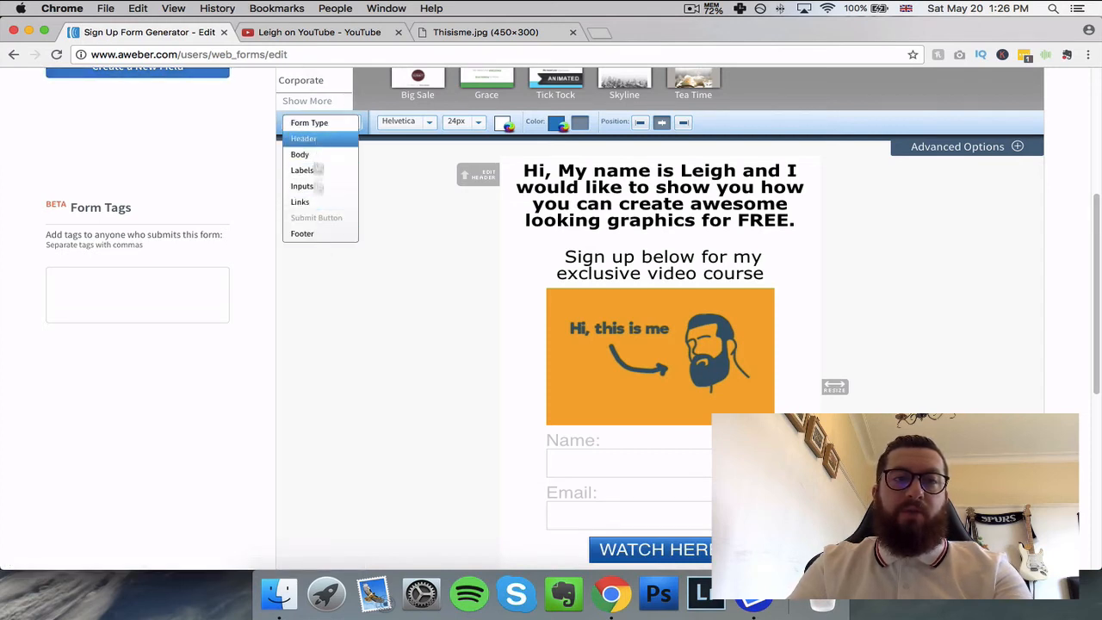
left_click(338, 220)
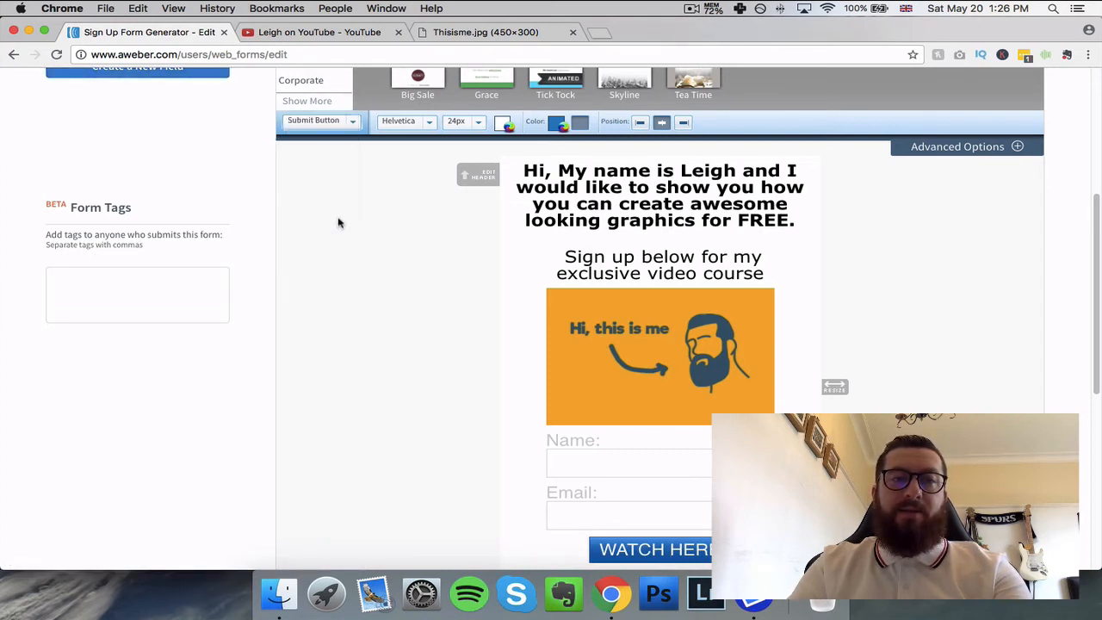
left_click(556, 125)
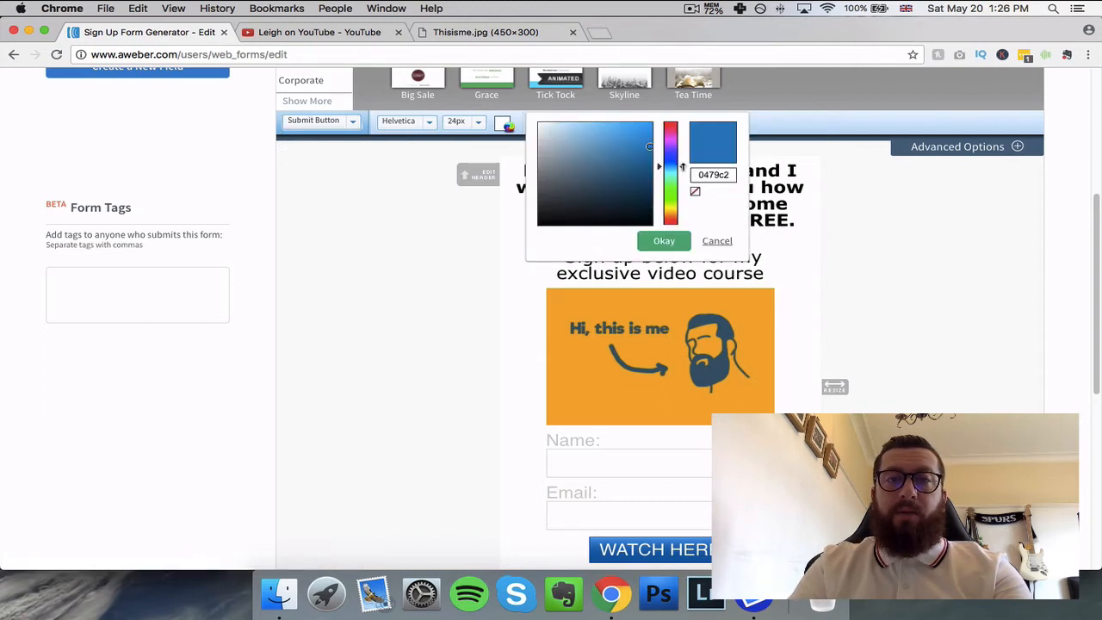
left_click_drag(683, 167, 688, 216)
left_click_drag(658, 147, 651, 119)
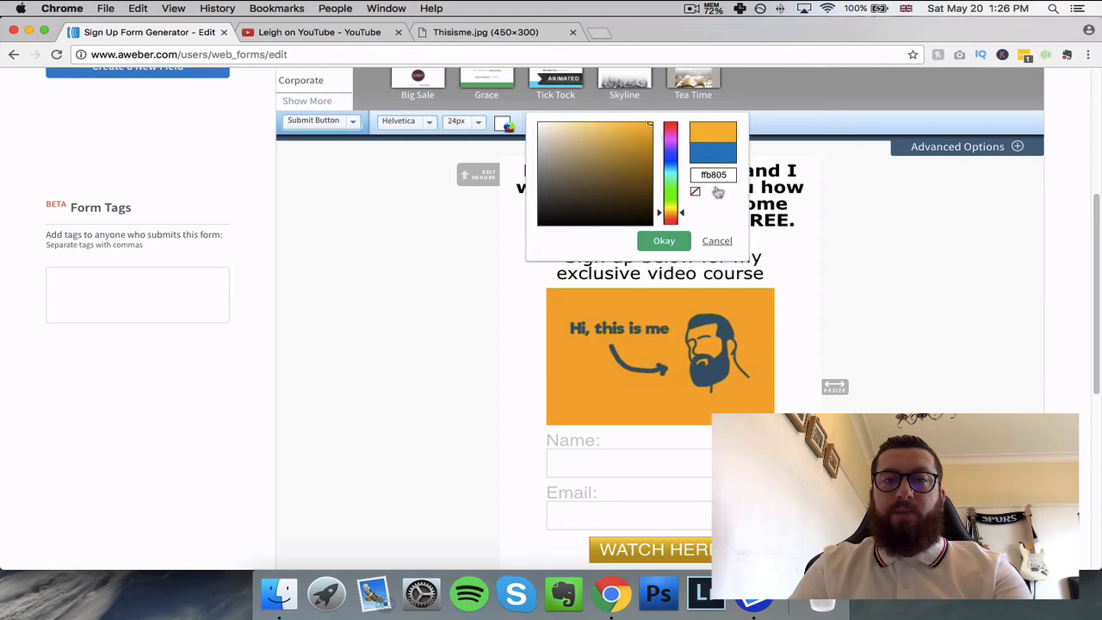
left_click(661, 241)
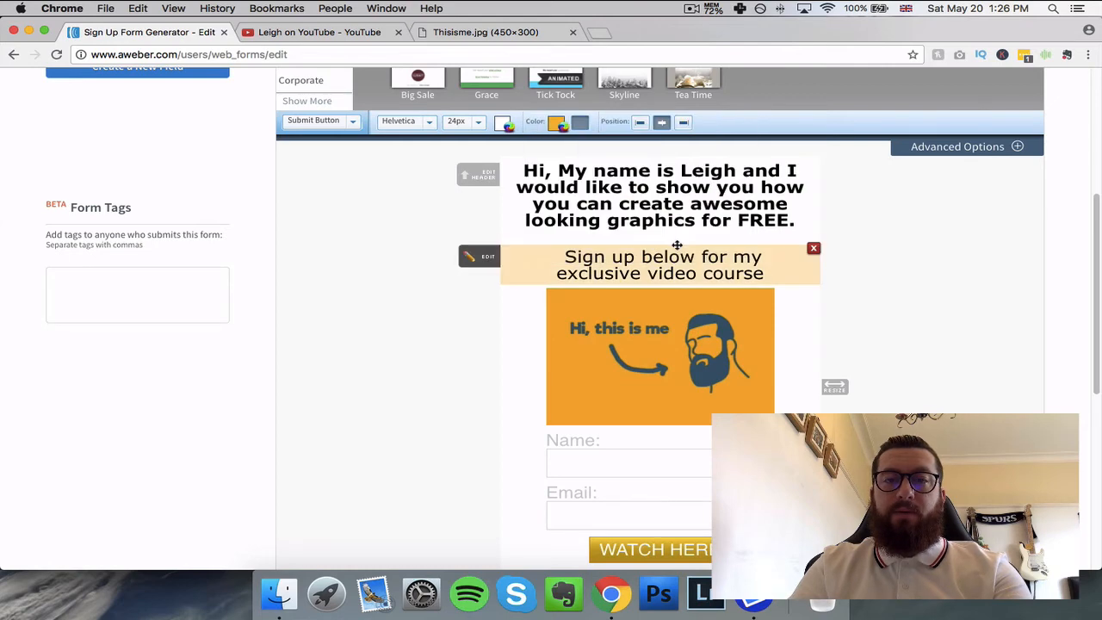
Set the submit button's text color to the blue shade 166aab
scroll(387, 332, "down", 3)
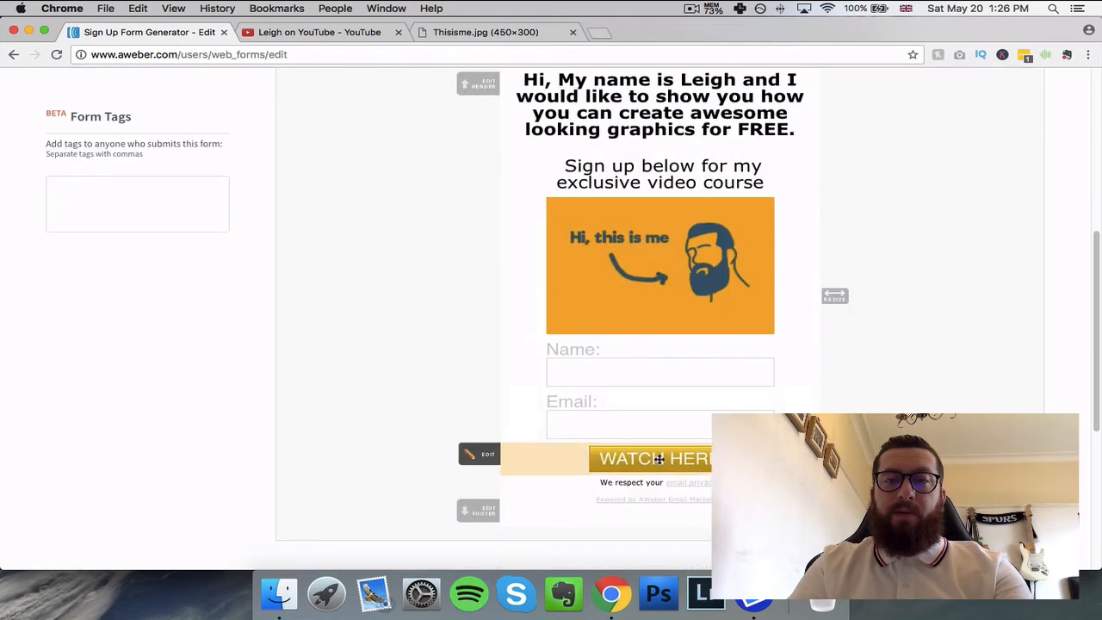
scroll(512, 353, "up", 5)
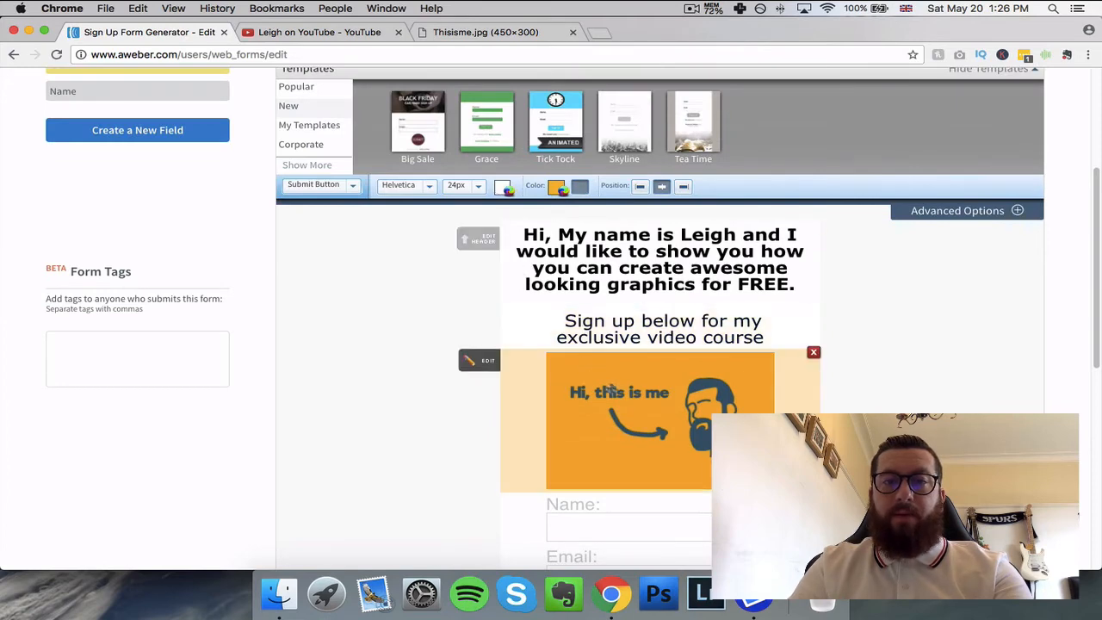
left_click(504, 186)
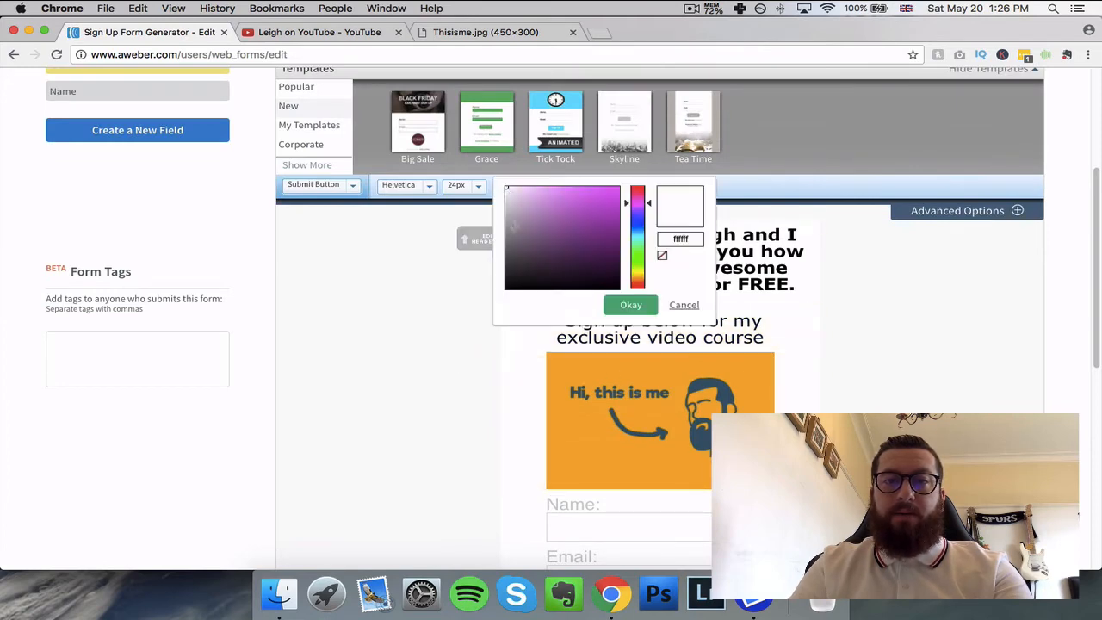
left_click_drag(649, 204, 650, 225)
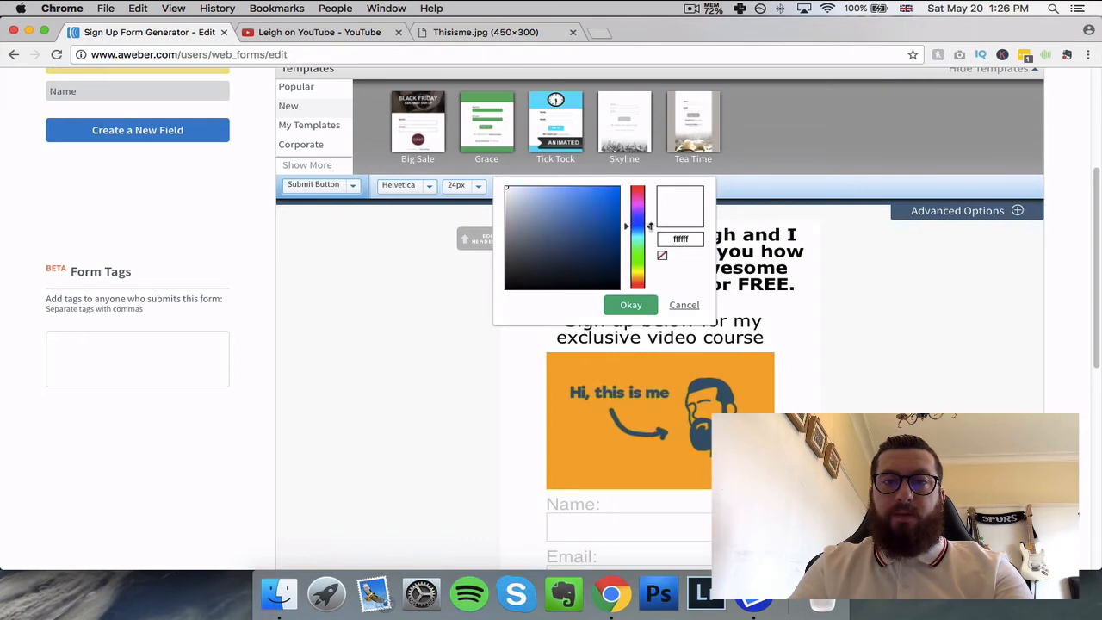
left_click(604, 219)
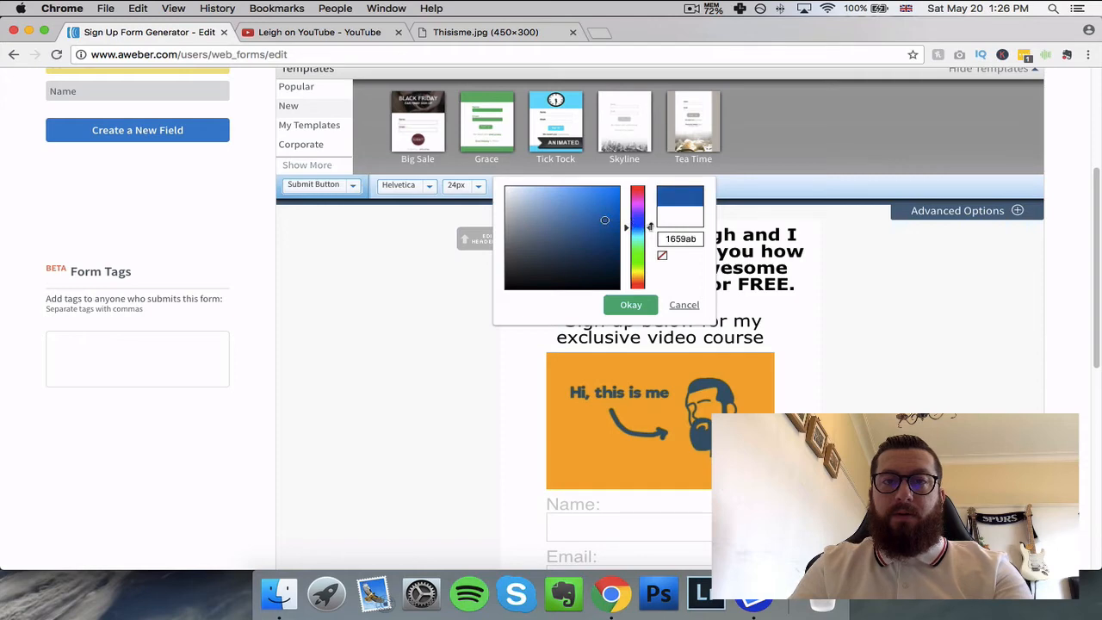
left_click_drag(650, 227, 650, 228)
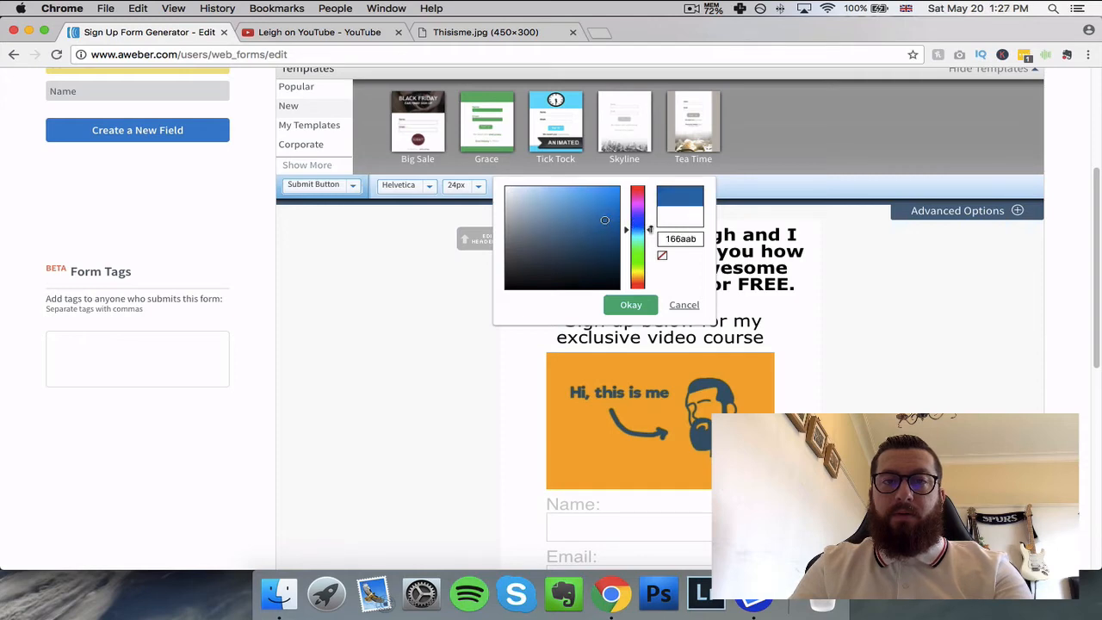
left_click(631, 305)
scroll(468, 308, "down", 5)
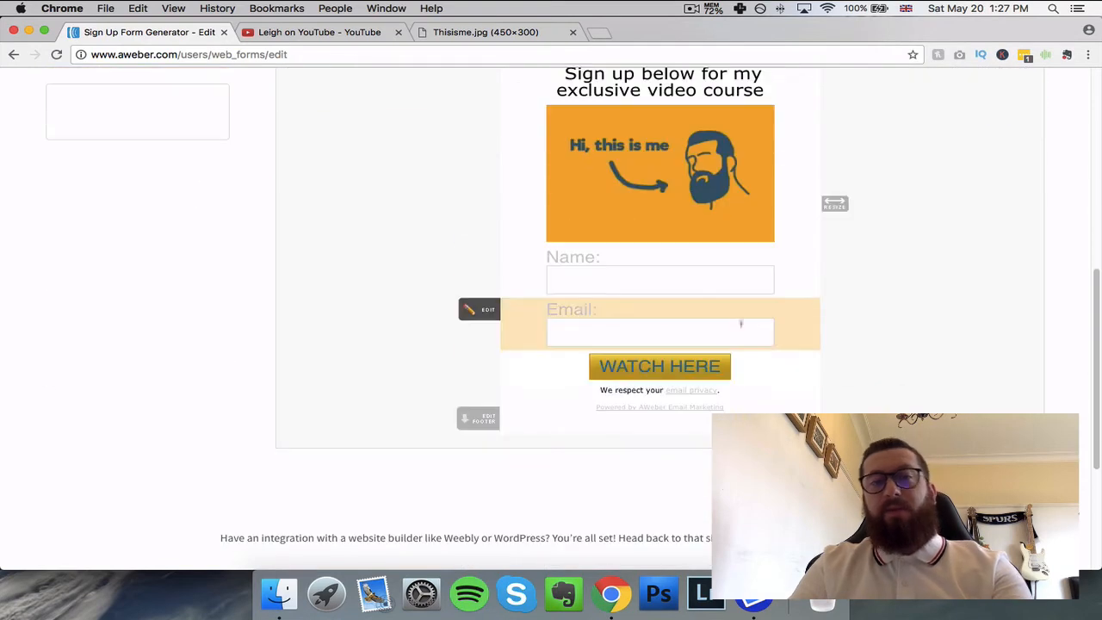
Give the form body a dashed border with a thickness of 5px
scroll(646, 342, "up", 4)
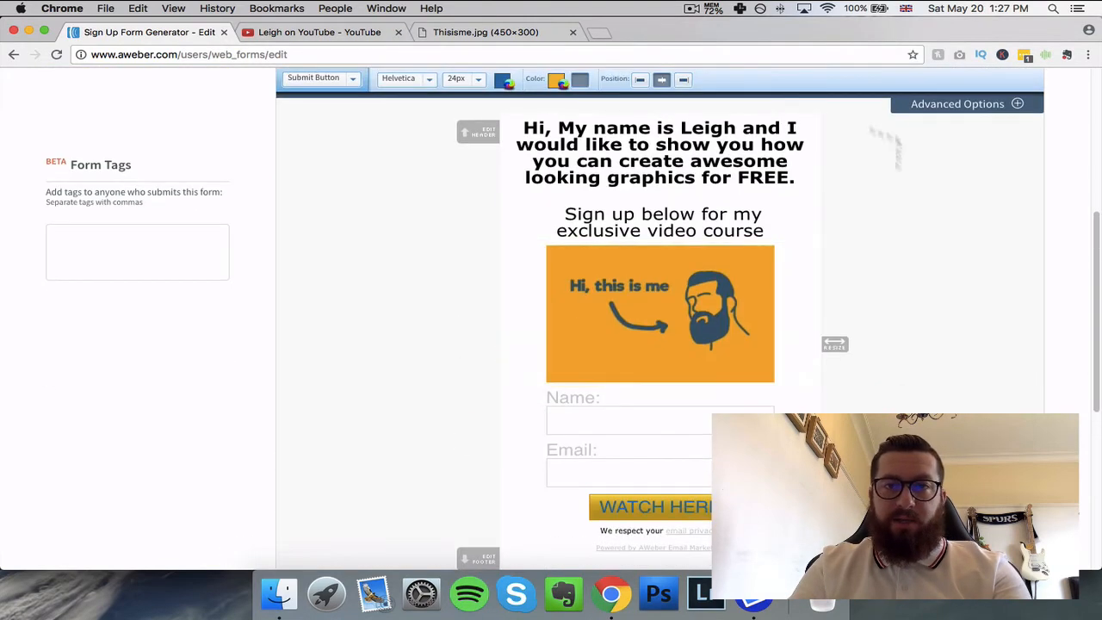
left_click(346, 85)
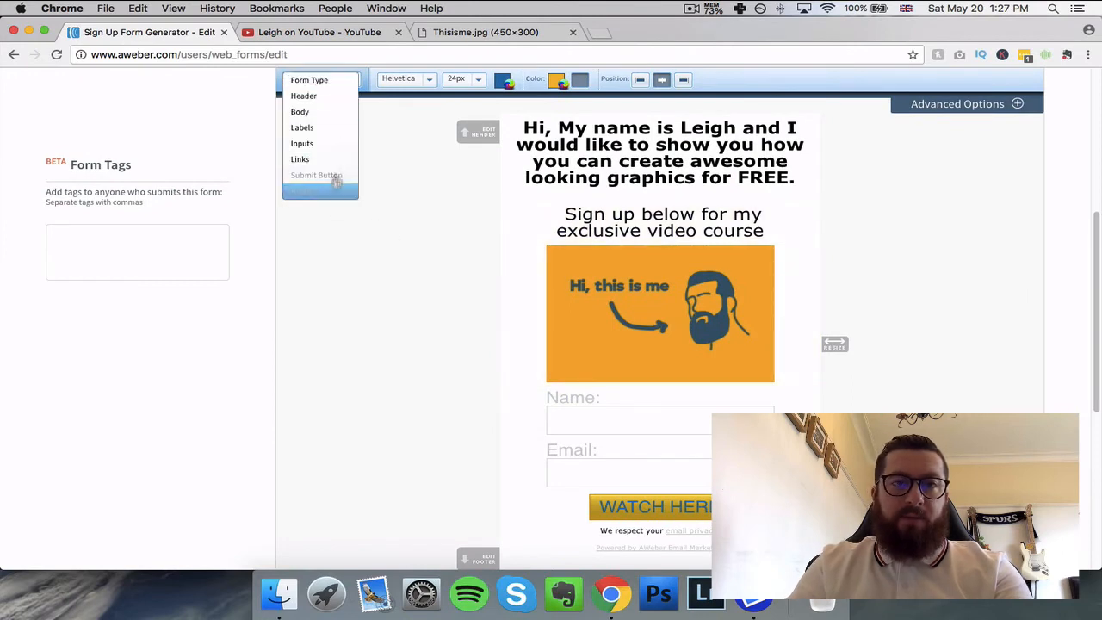
left_click(309, 112)
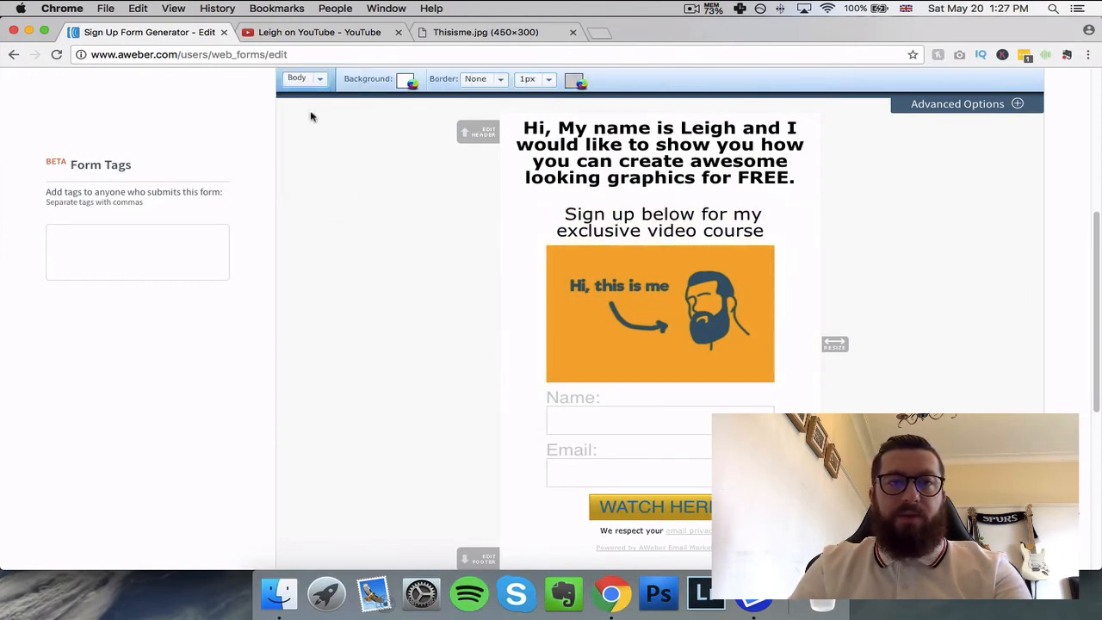
left_click(500, 79)
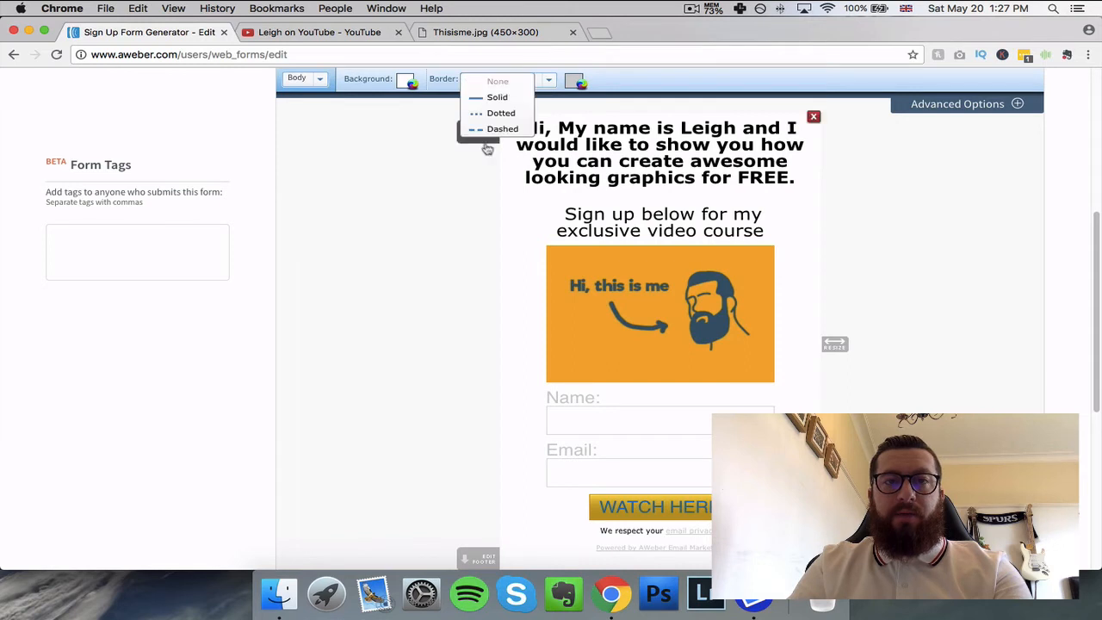
left_click(505, 129)
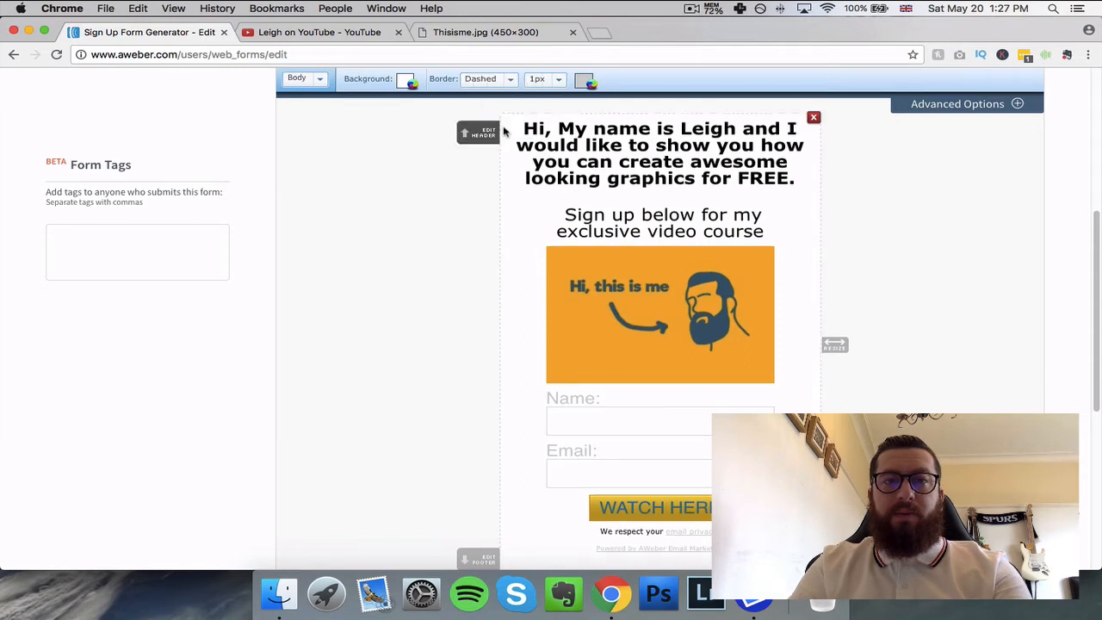
left_click(561, 86)
left_click(541, 160)
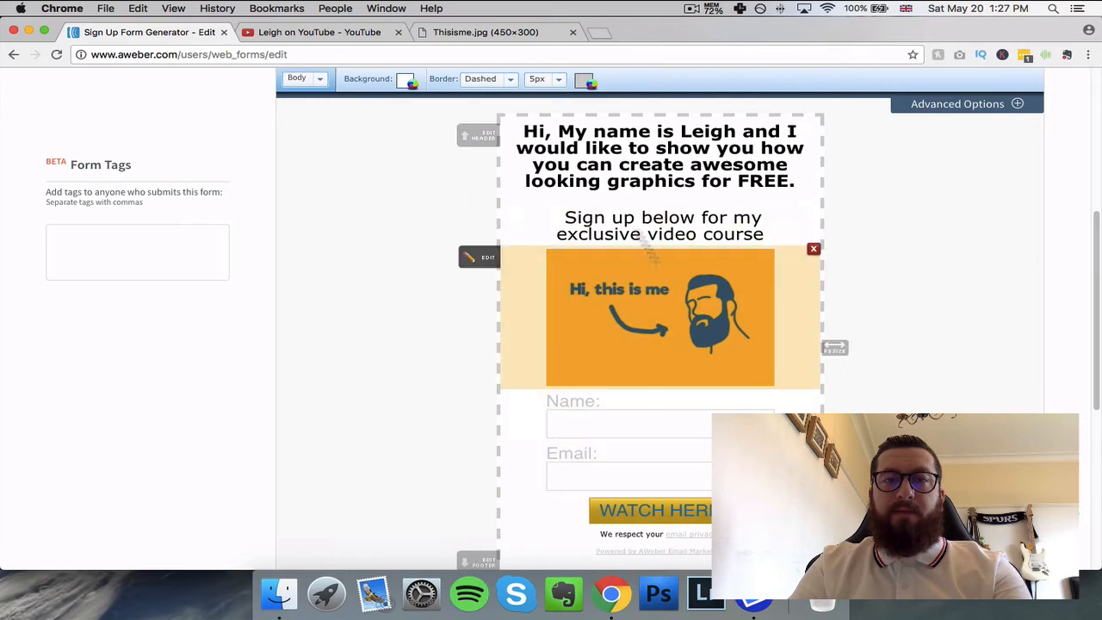
left_click(583, 81)
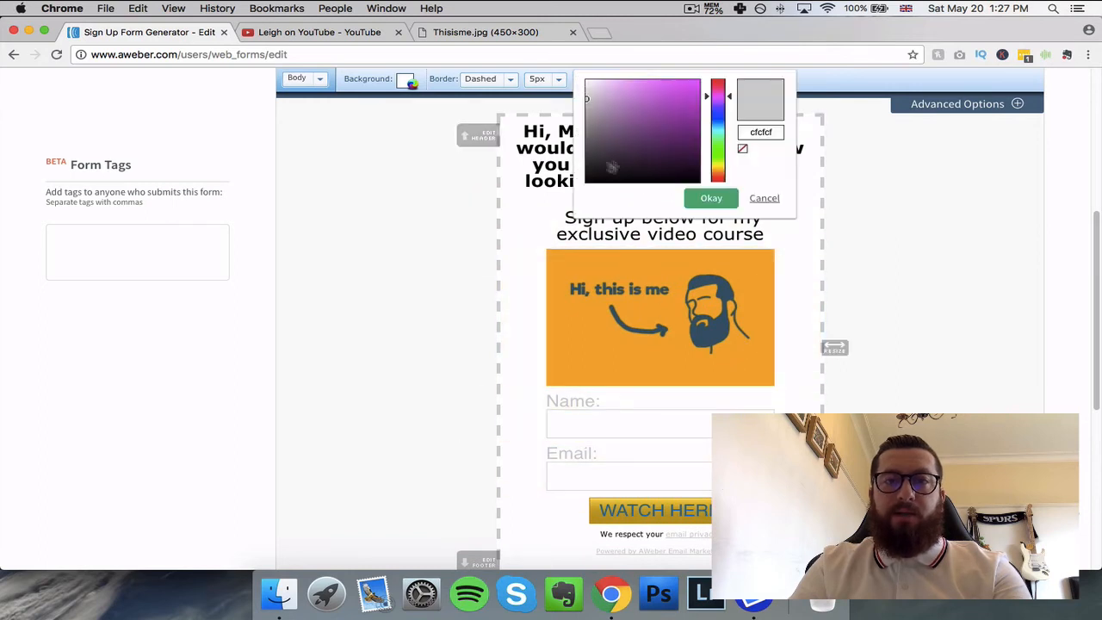
left_click(764, 199)
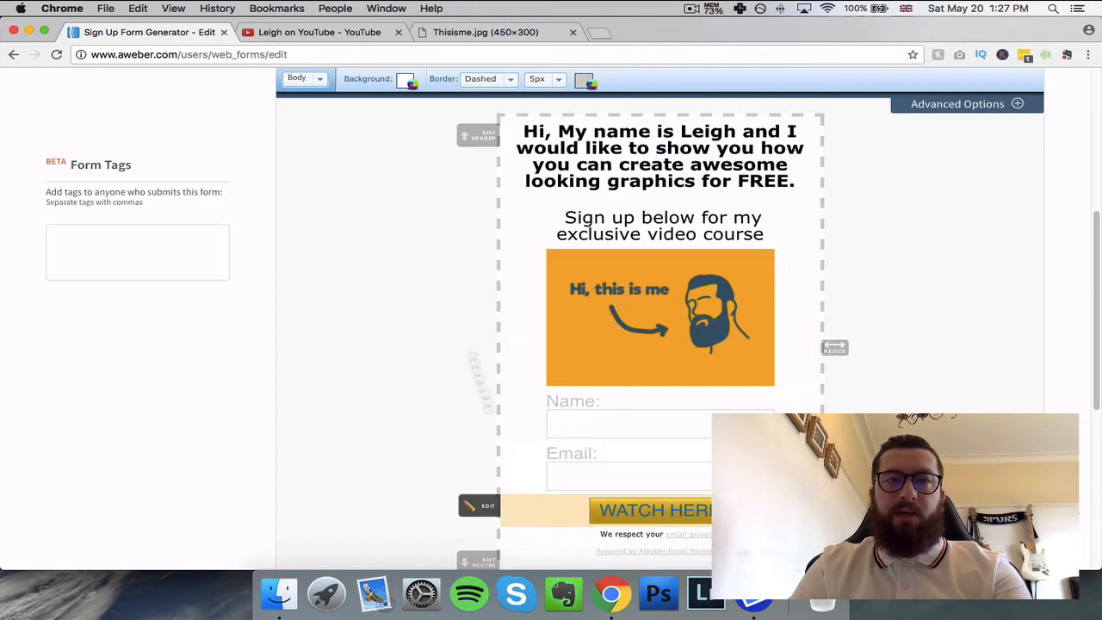
left_click(319, 80)
left_click(331, 205)
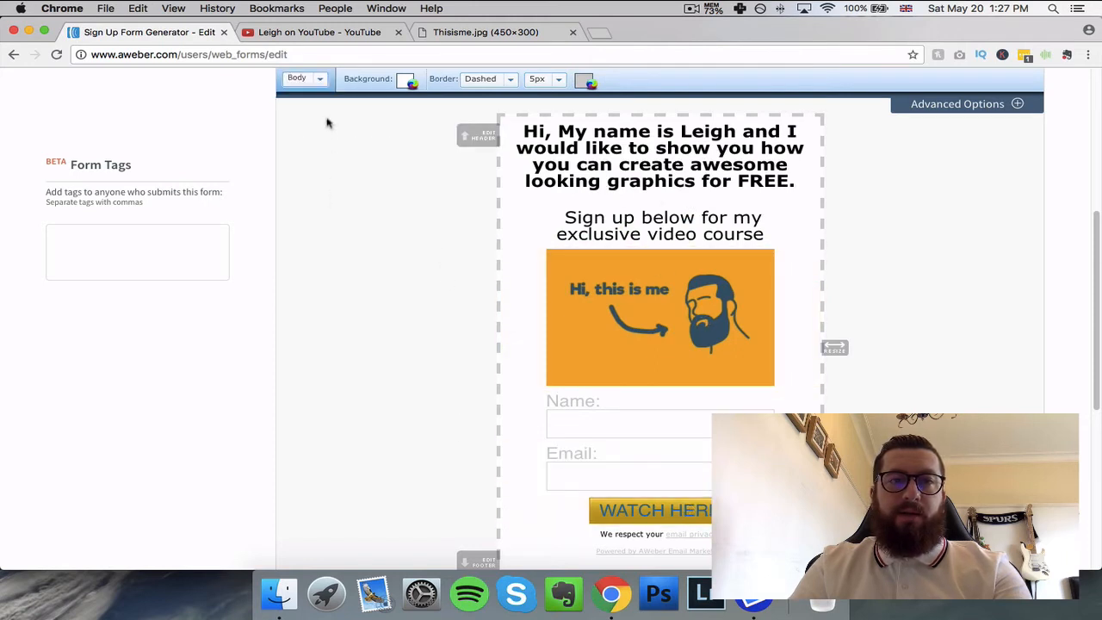
Copy the hex code 166aab from the submit button's text color
left_click(320, 81)
left_click(325, 178)
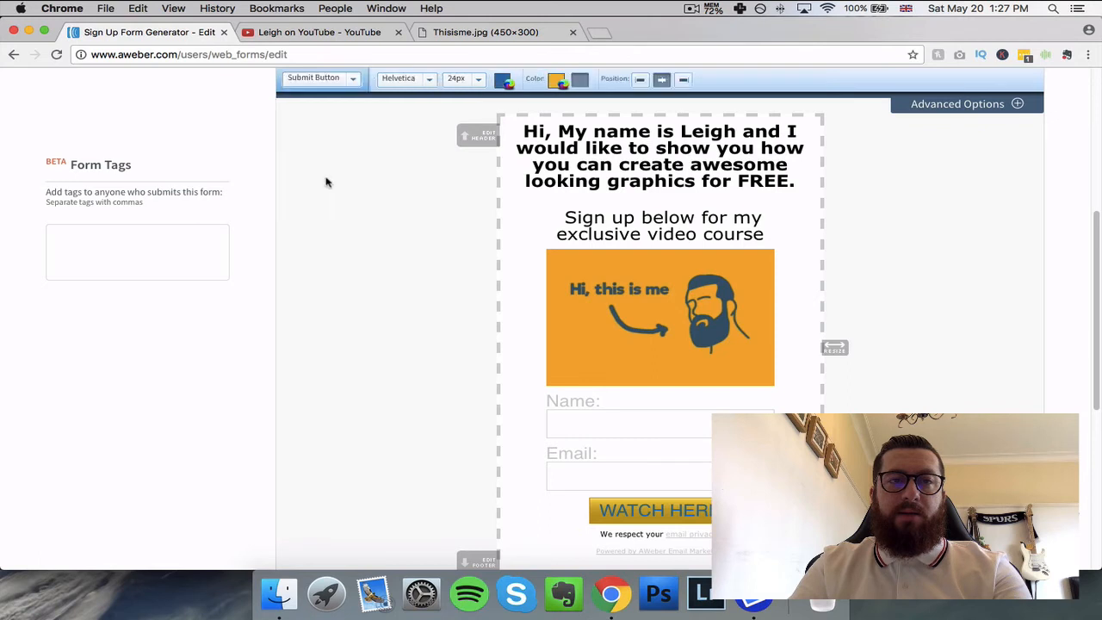
left_click(503, 80)
left_click(680, 132)
key("cmd+c")
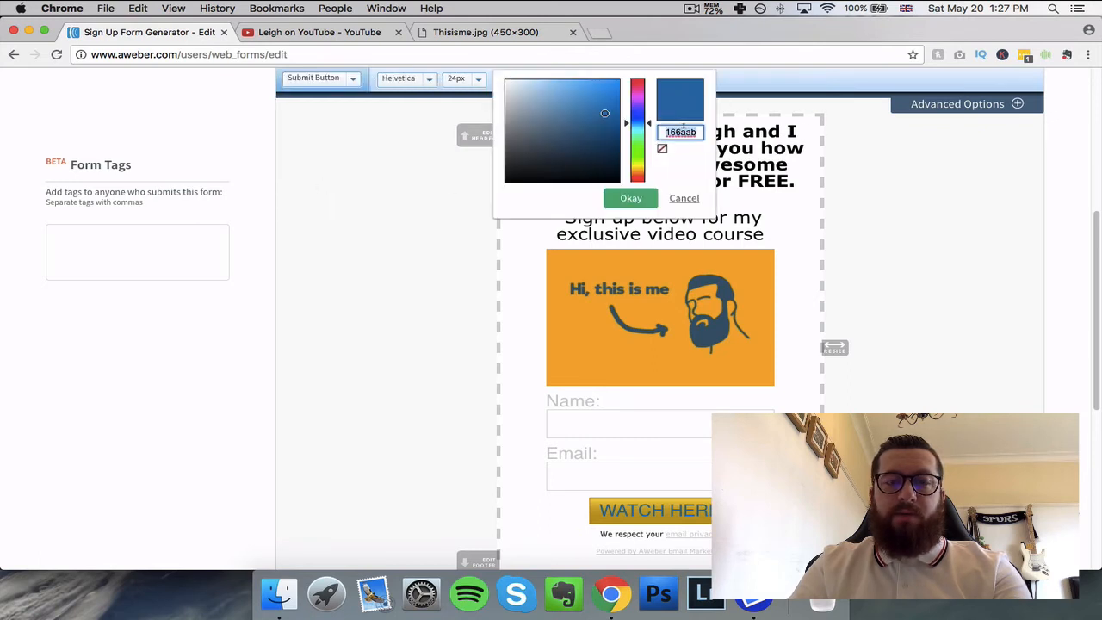
left_click(633, 199)
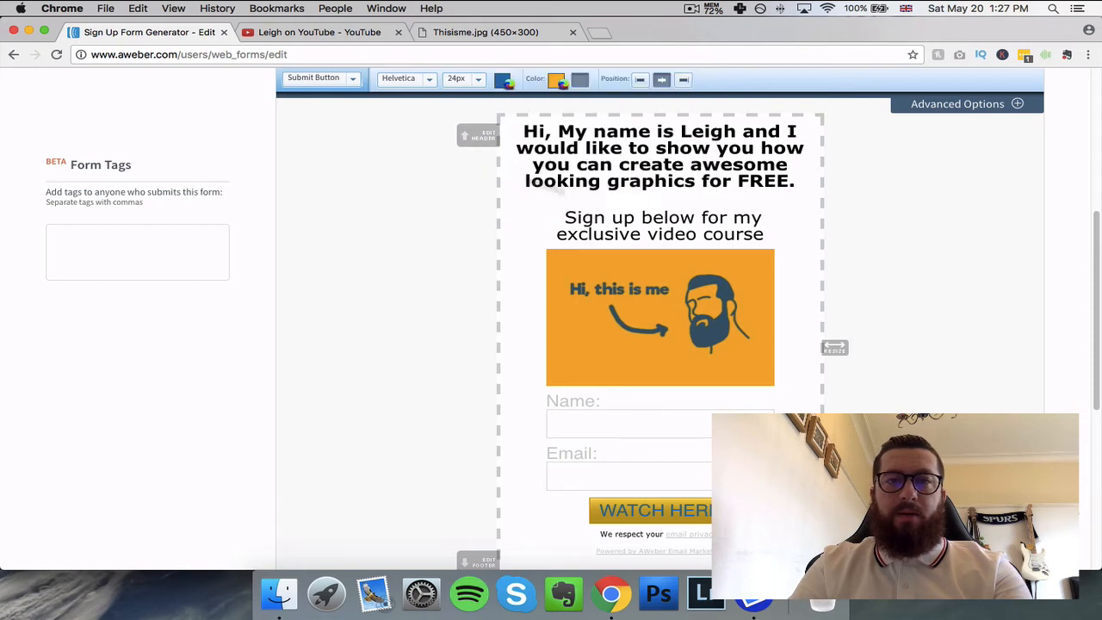
Set the form body's border color to the copied blue shade 166aab
left_click(352, 80)
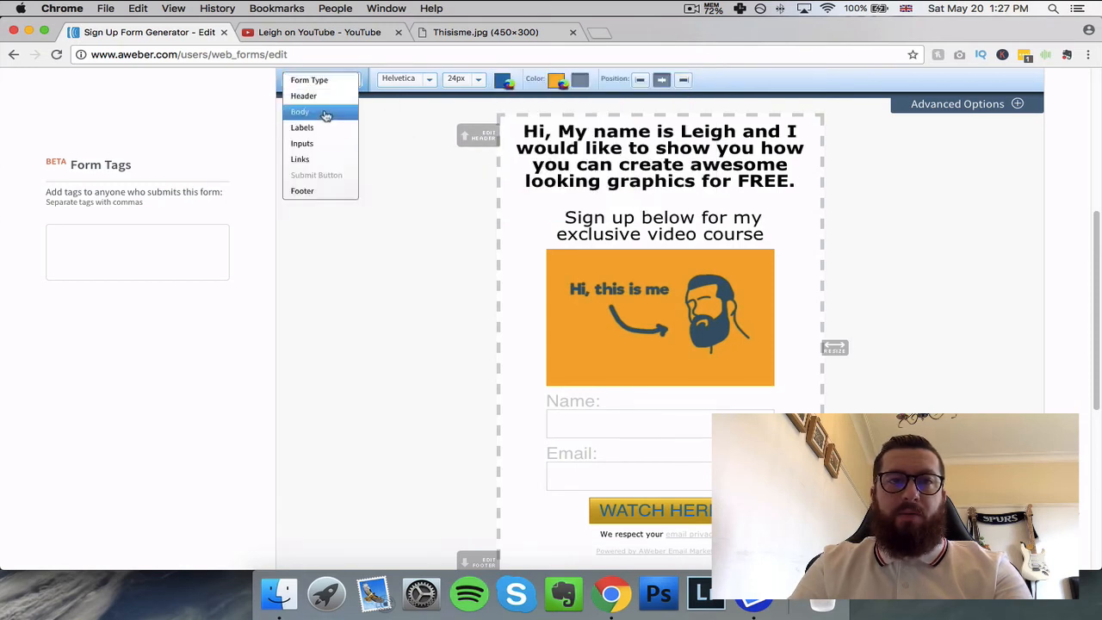
left_click(326, 113)
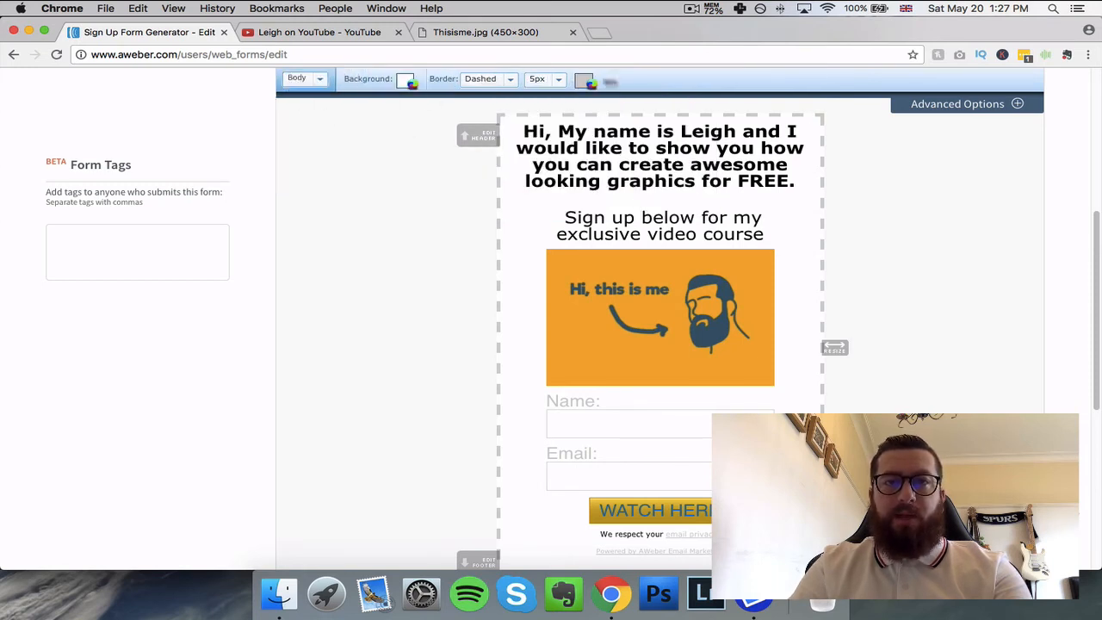
left_click(584, 79)
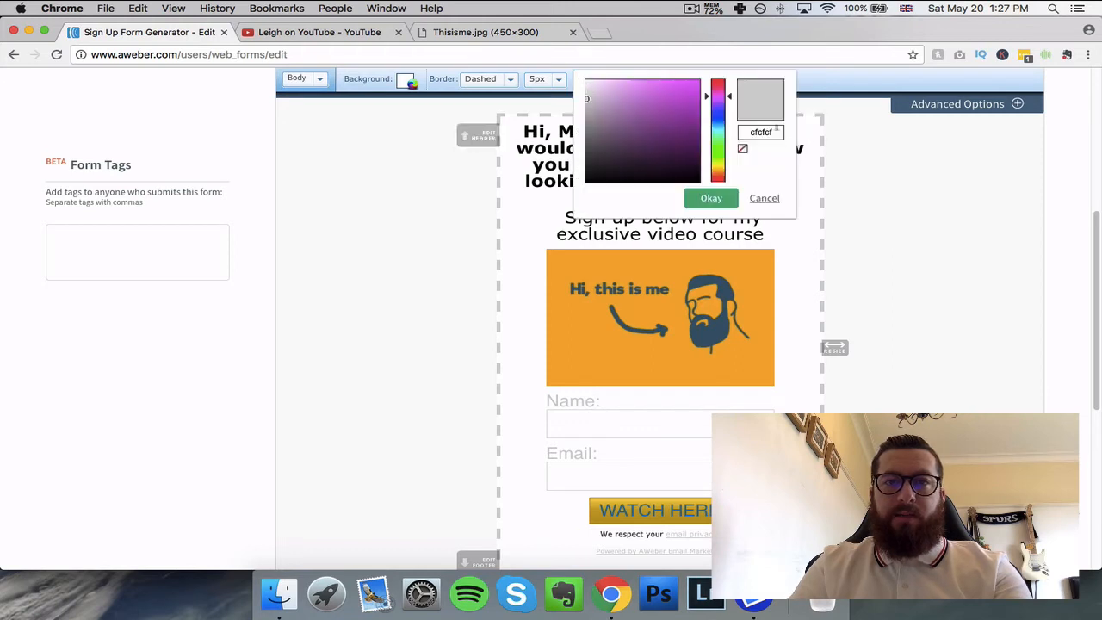
double_click(763, 130)
key("cmd+v")
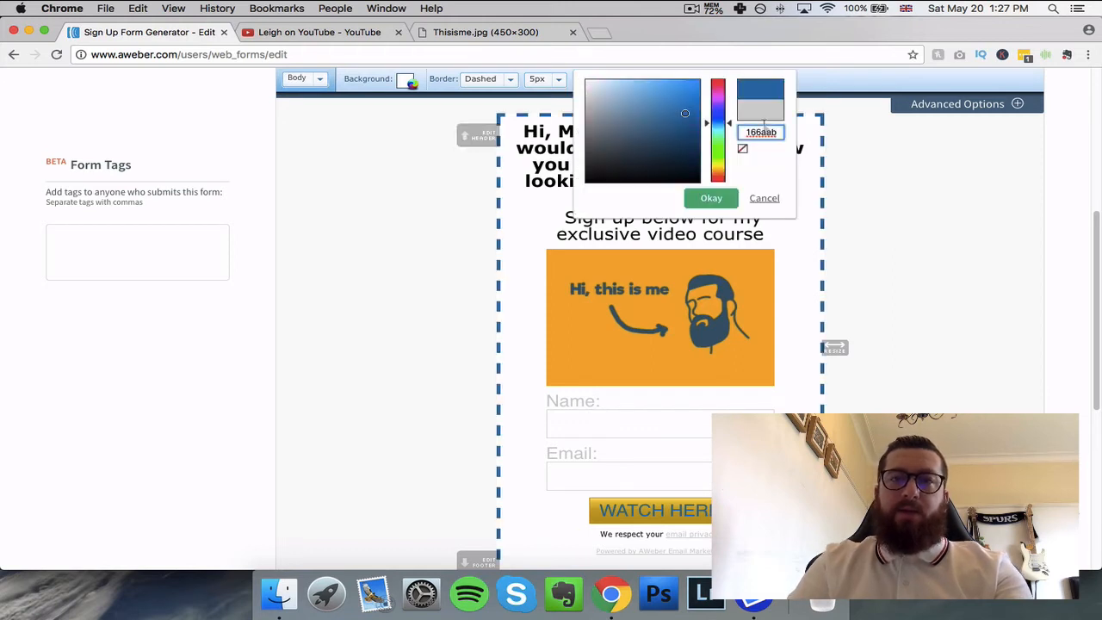
left_click(711, 198)
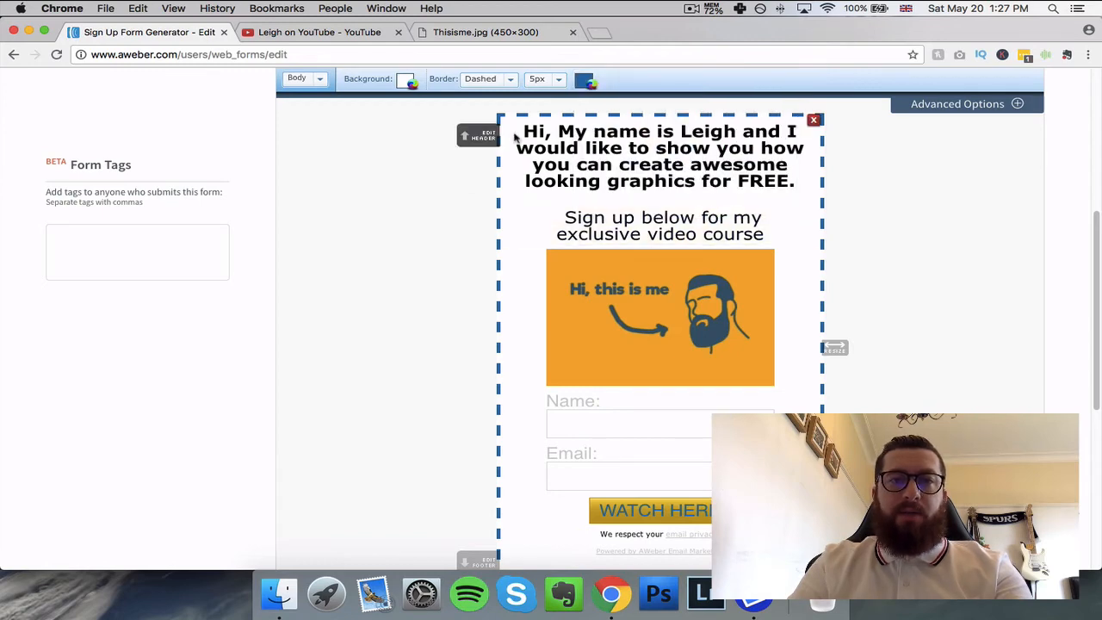
Recolor the entire header text to the blue shade 166aab and save the header field
left_click(573, 141)
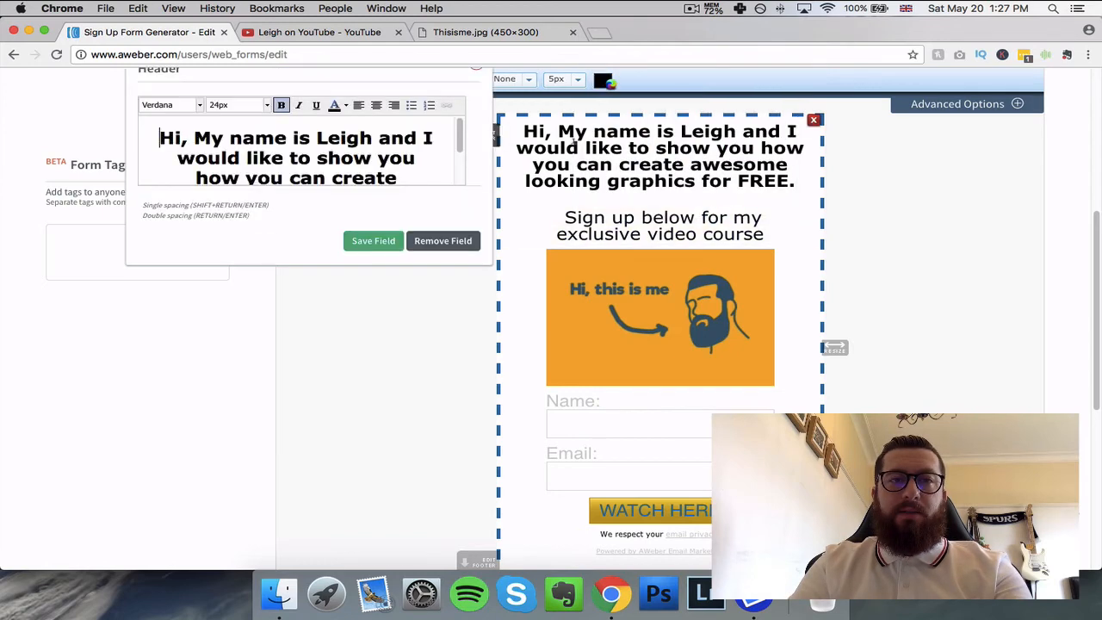
left_click(336, 106)
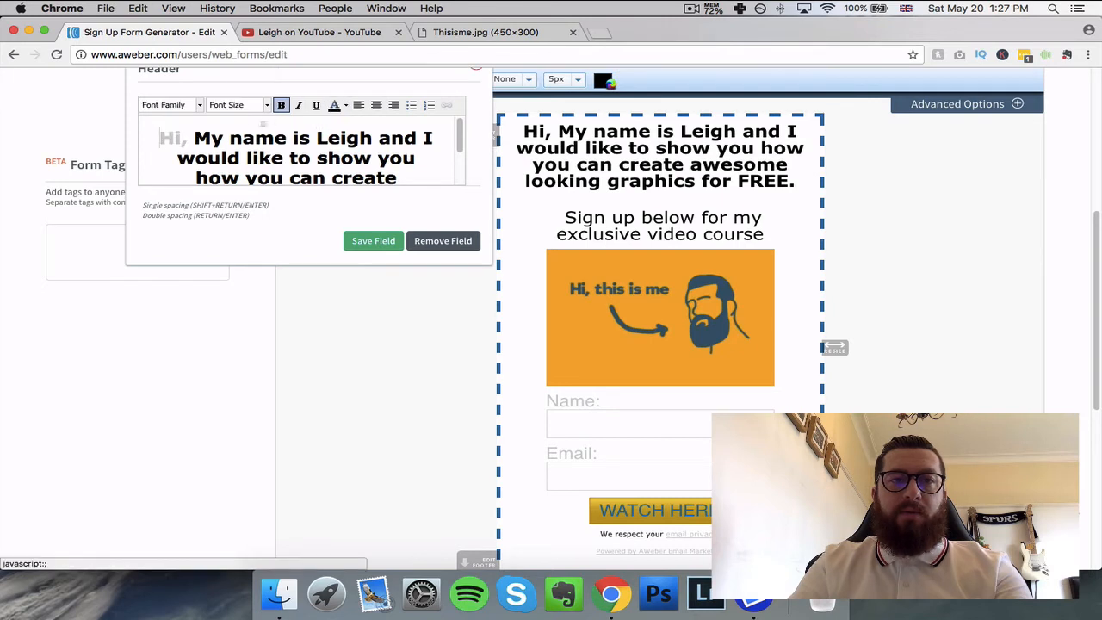
left_click(424, 156)
key("super+a")
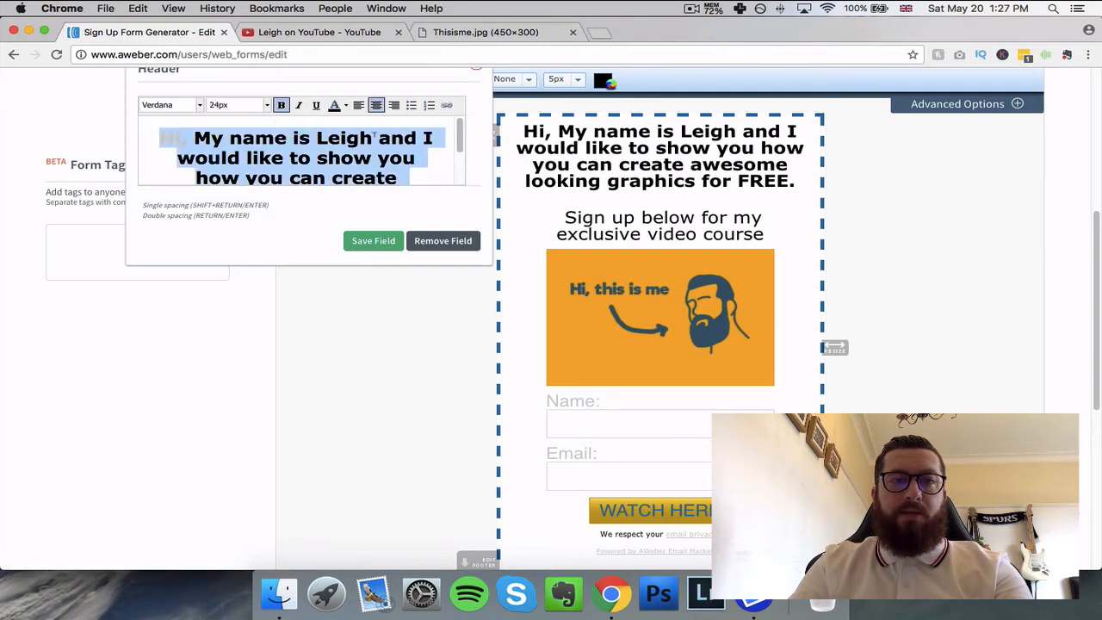
left_click(347, 105)
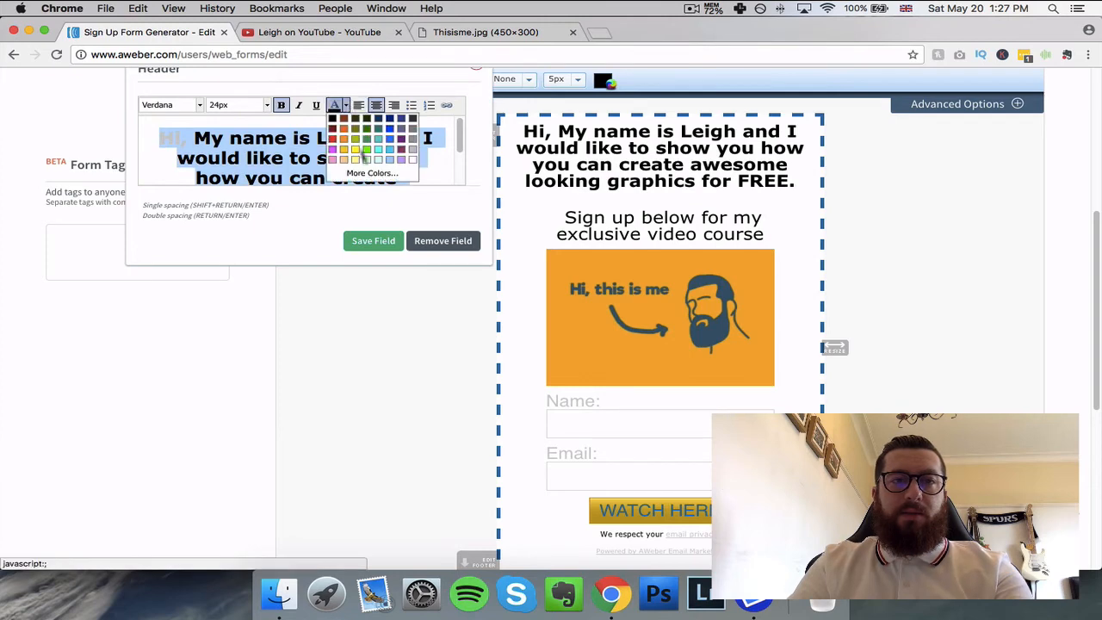
left_click(369, 173)
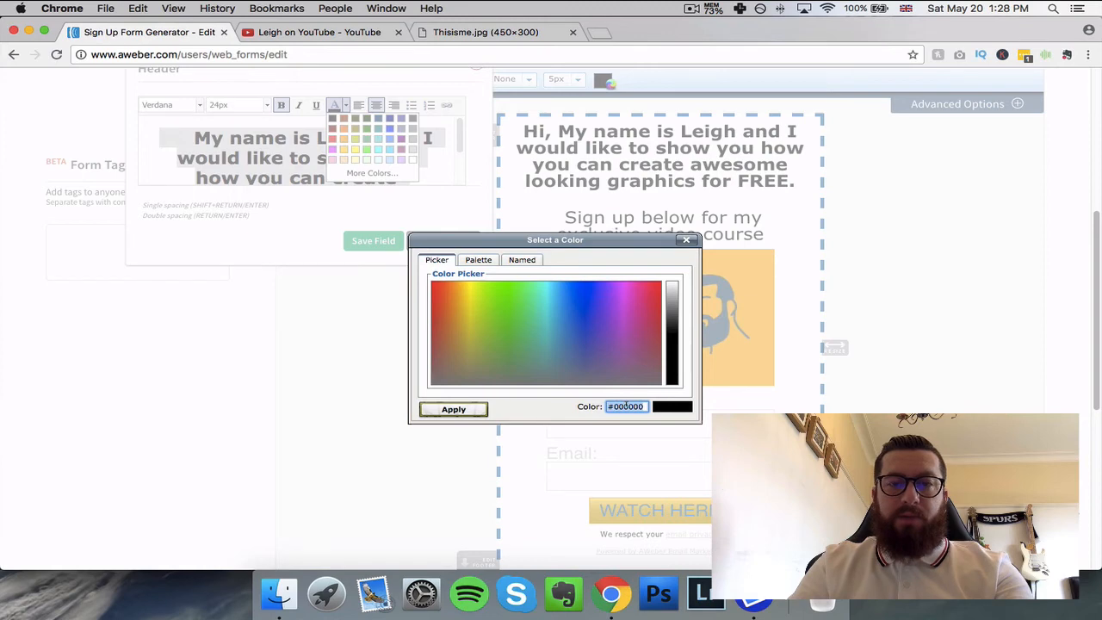
type("166ab")
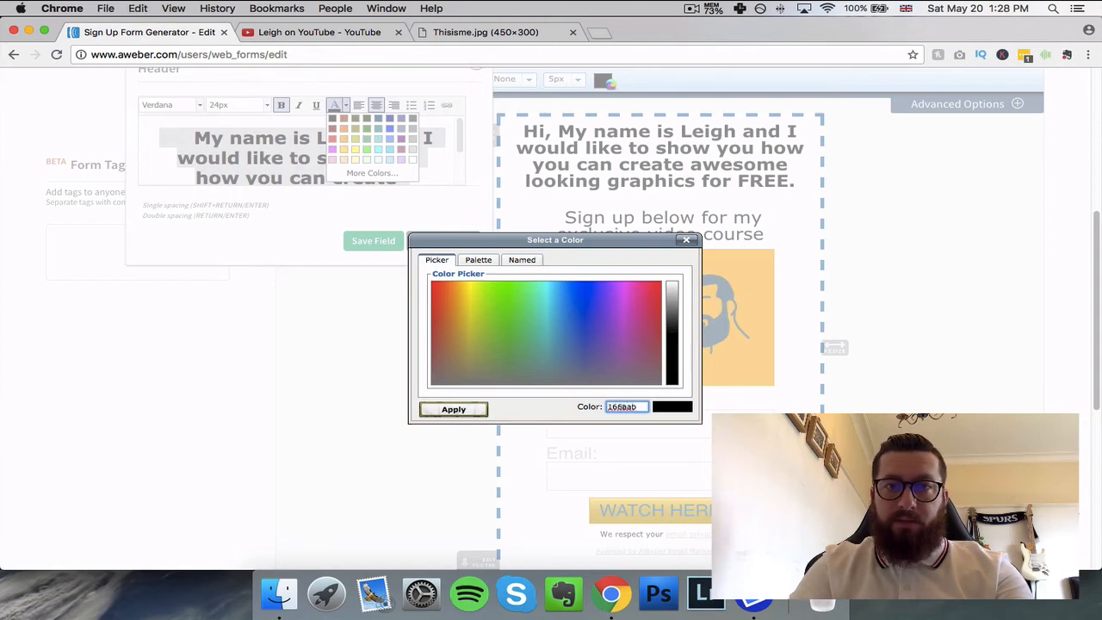
key("Return")
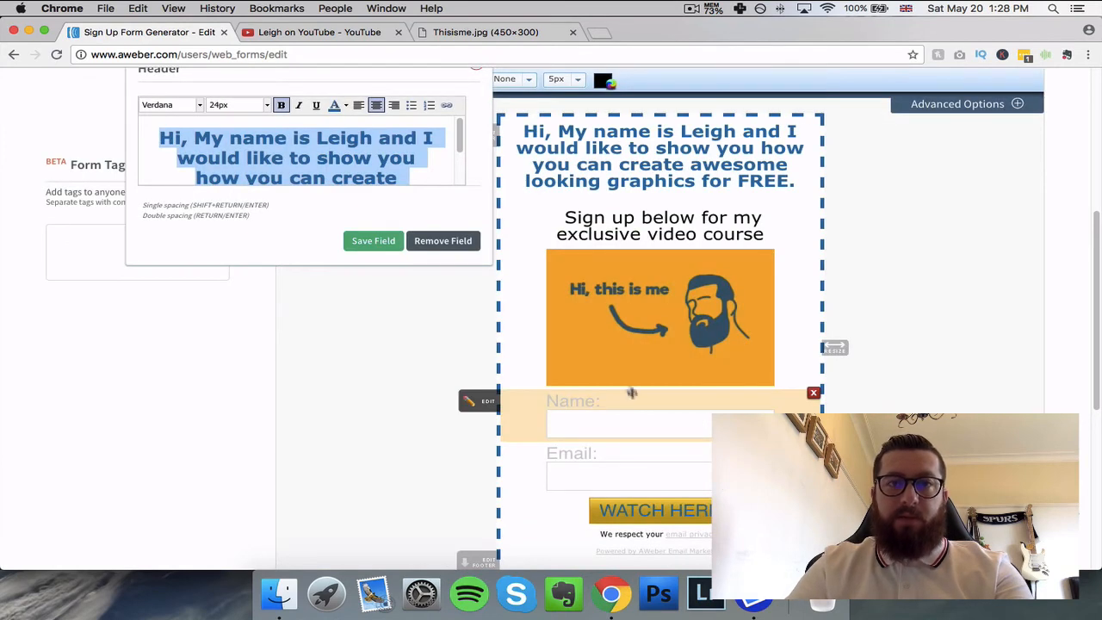
left_click(373, 240)
Recolor the "Sign up below for my exclusive video course" text to the blue shade 166aab and save the field
scroll(602, 284, "down", 2)
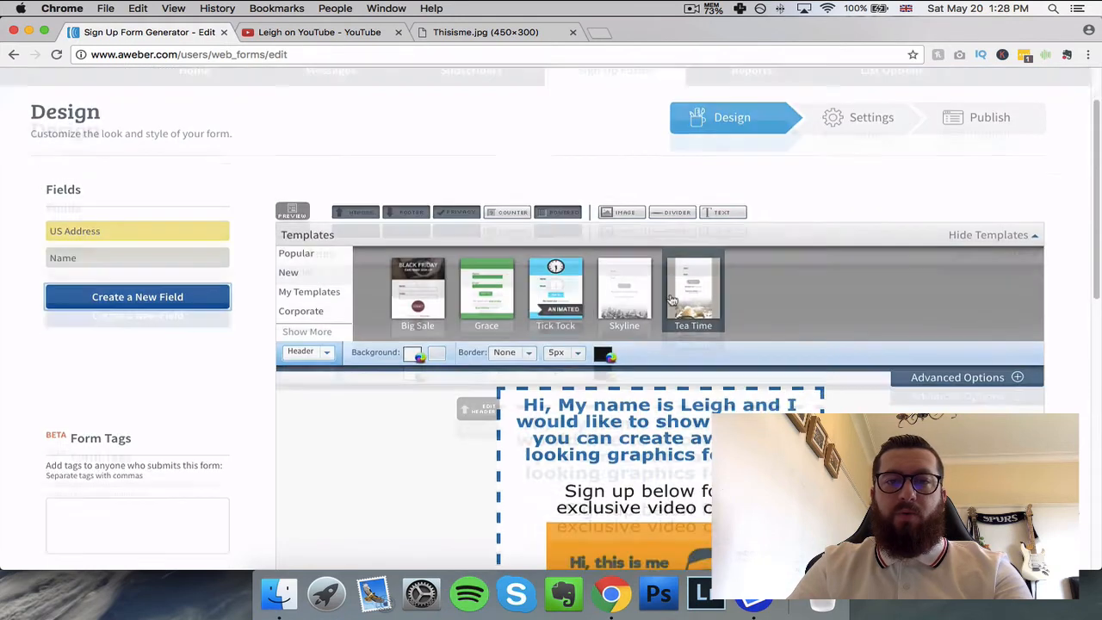
scroll(672, 299, "down", 5)
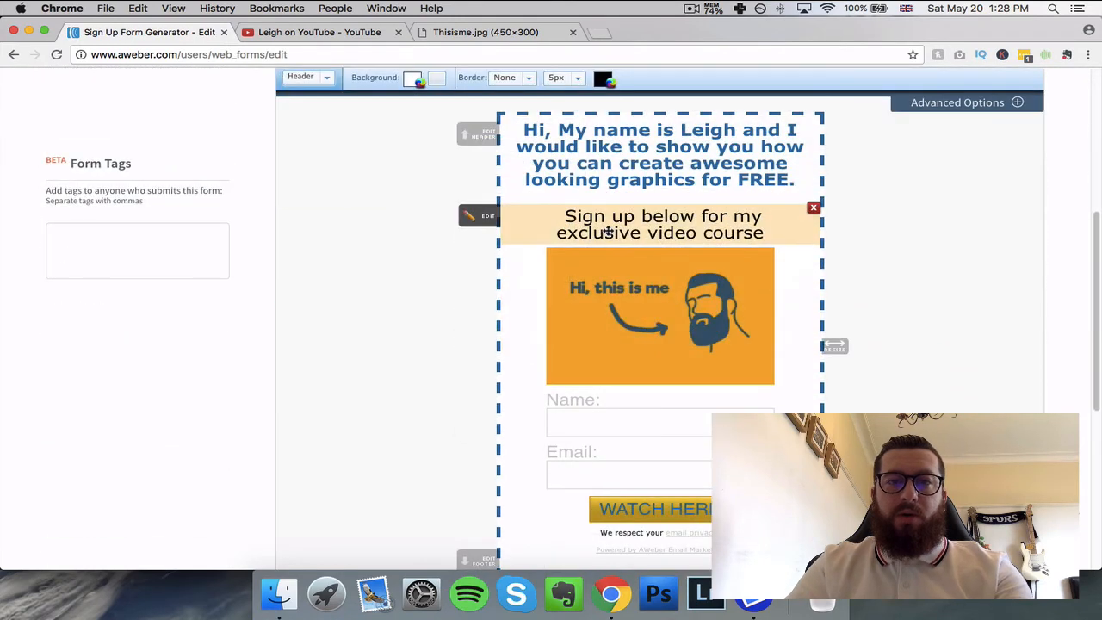
left_click(608, 231)
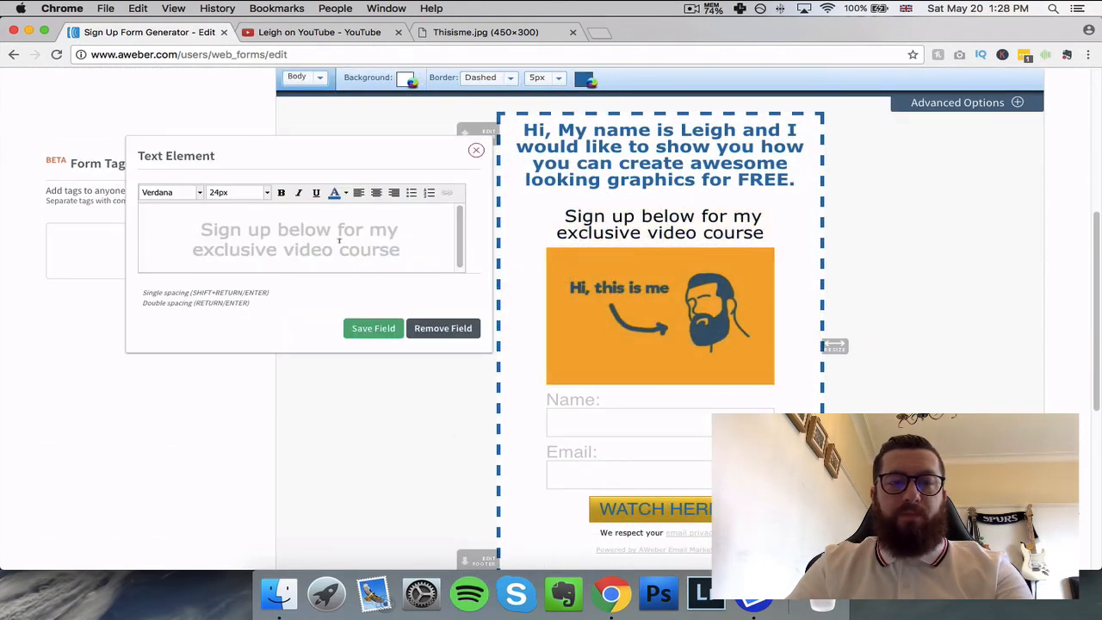
triple_click(339, 241)
left_click(344, 193)
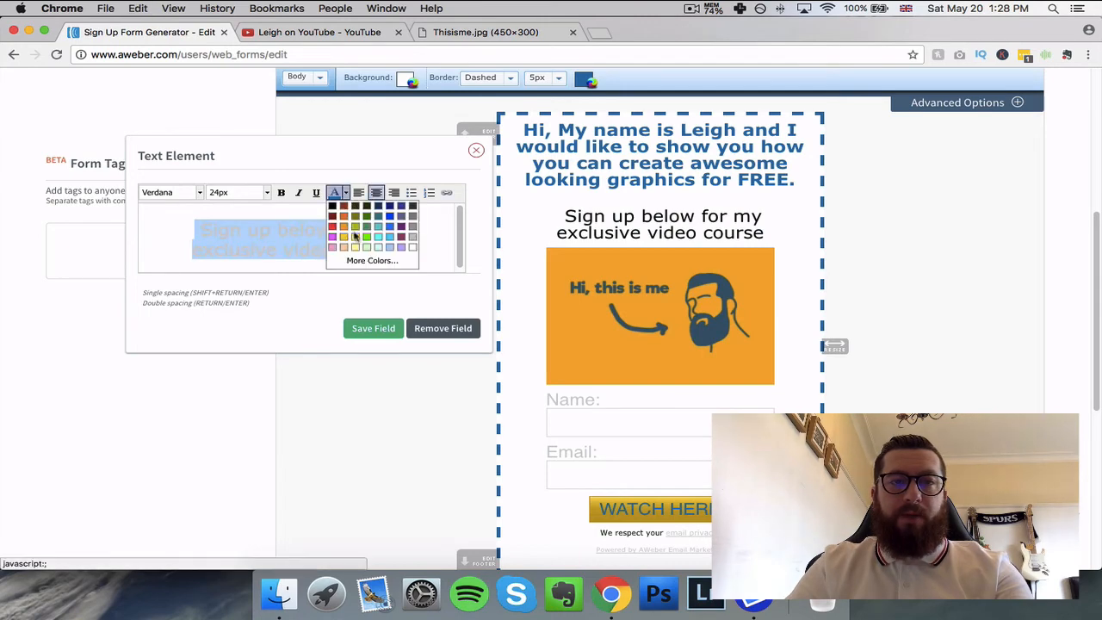
left_click(371, 260)
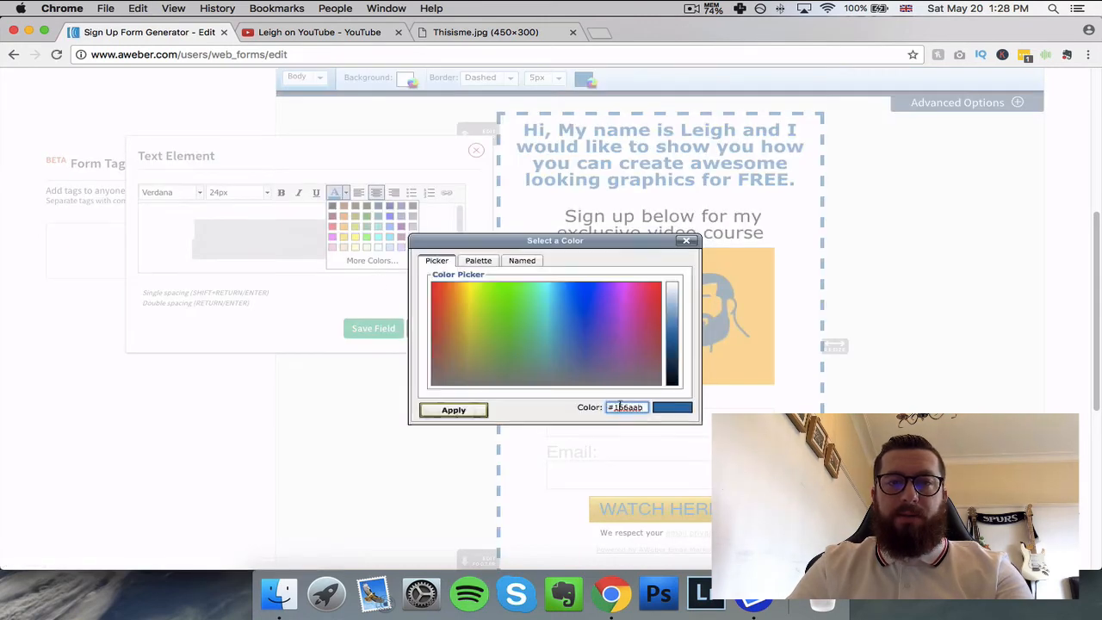
double_click(619, 405)
type("166aab")
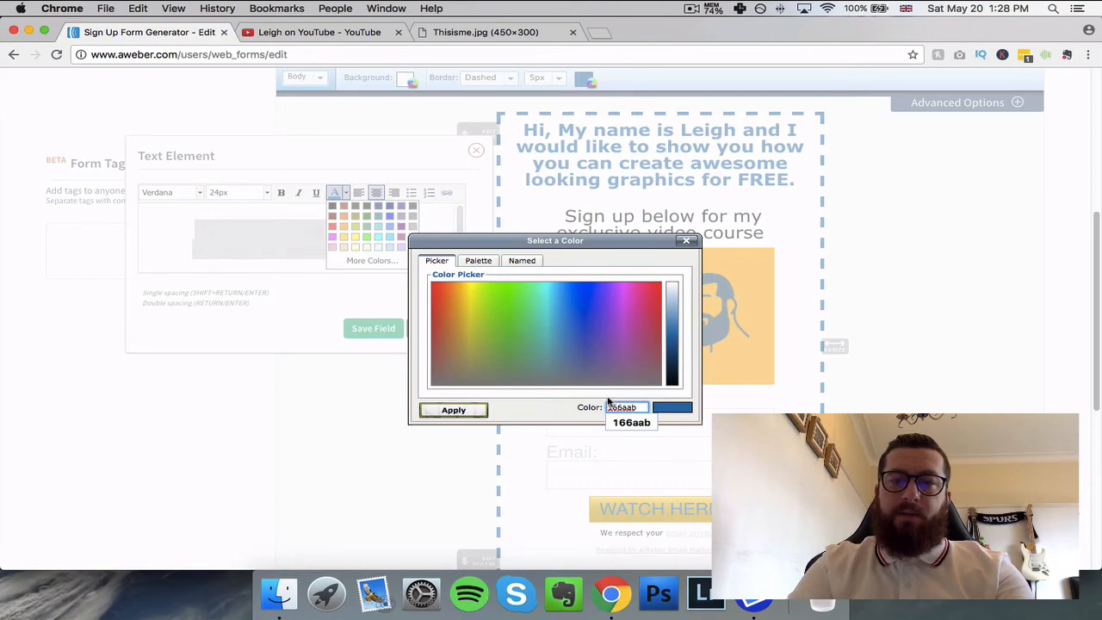
key("Return")
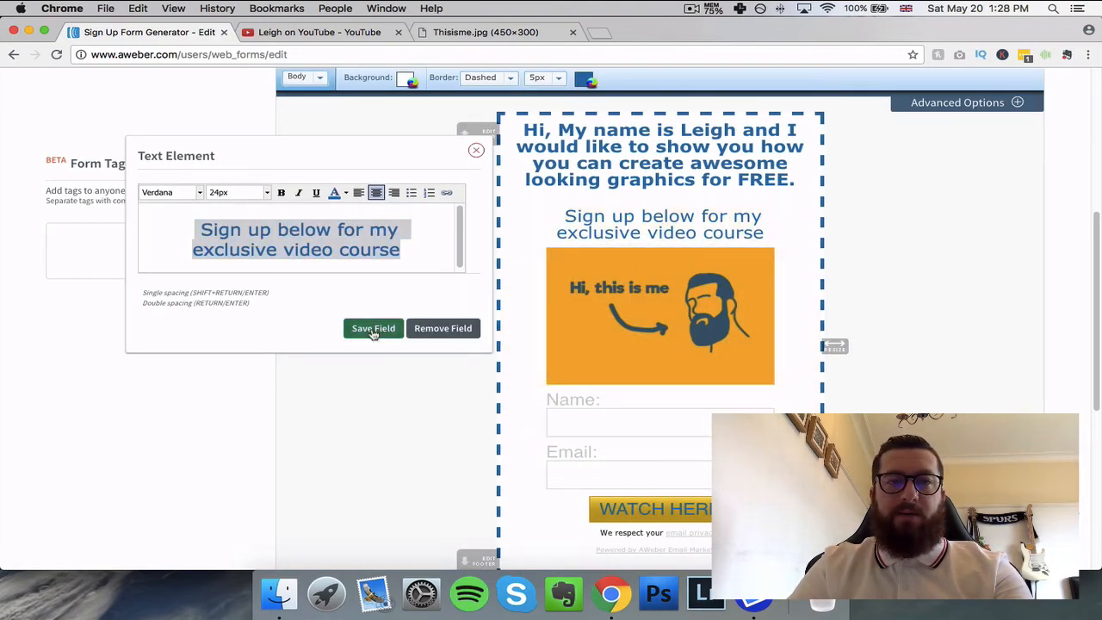
left_click(373, 333)
scroll(771, 351, "down", 8)
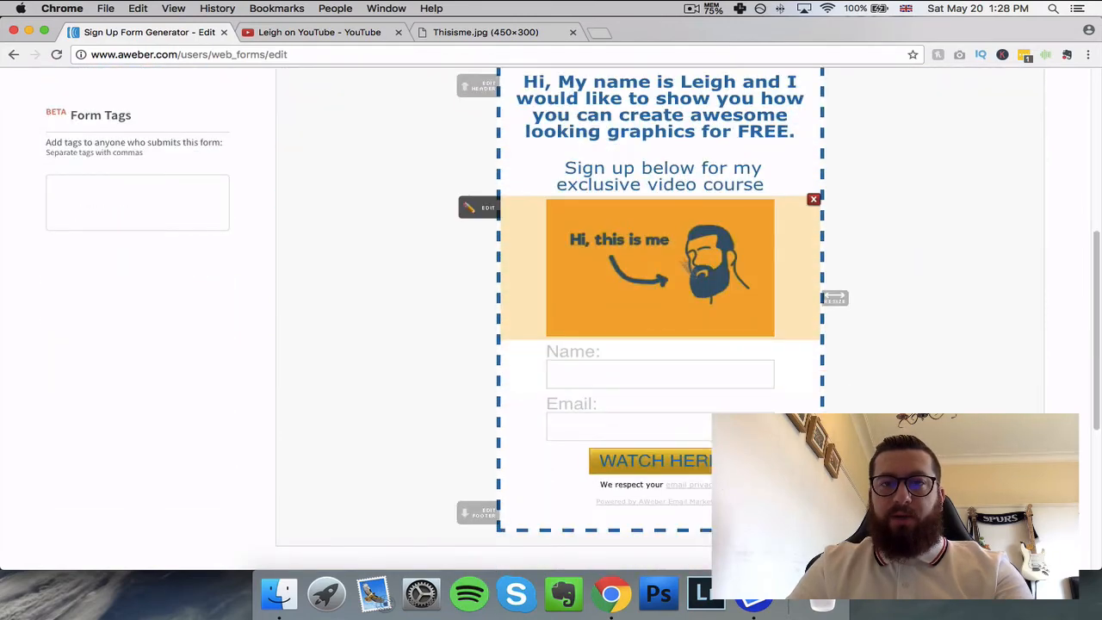
scroll(653, 480, "up", 1)
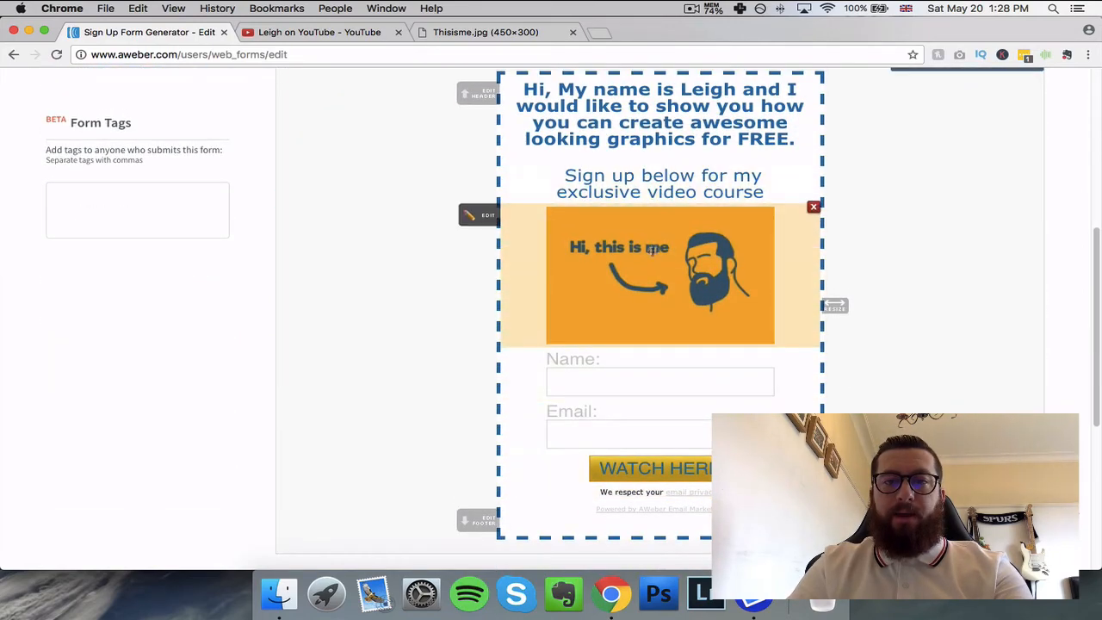
scroll(652, 249, "up", 5)
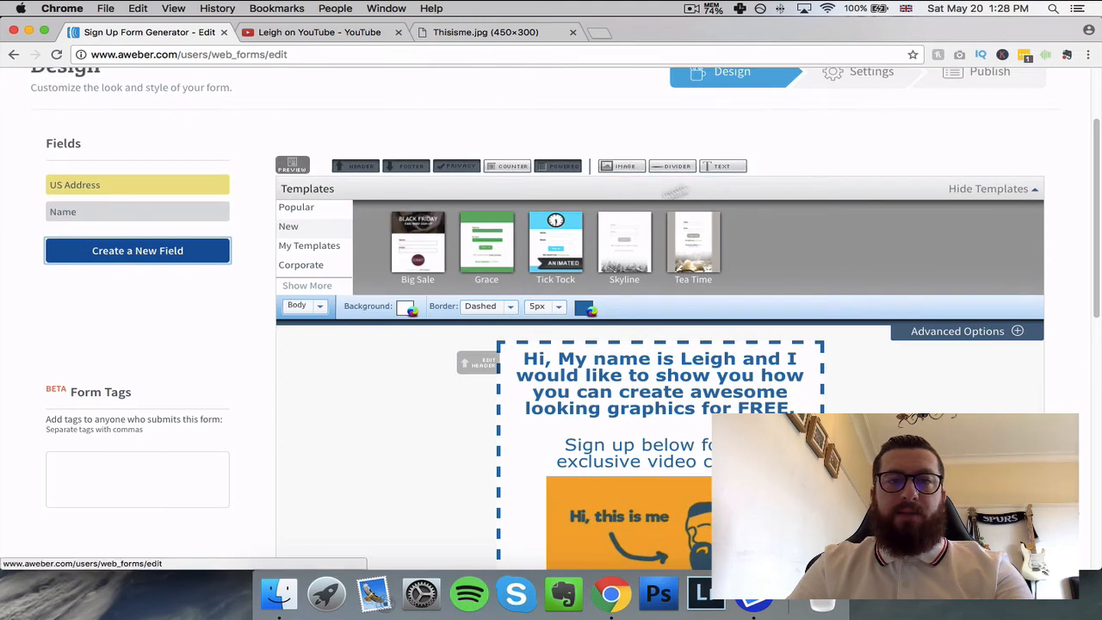
scroll(516, 303, "down", 3)
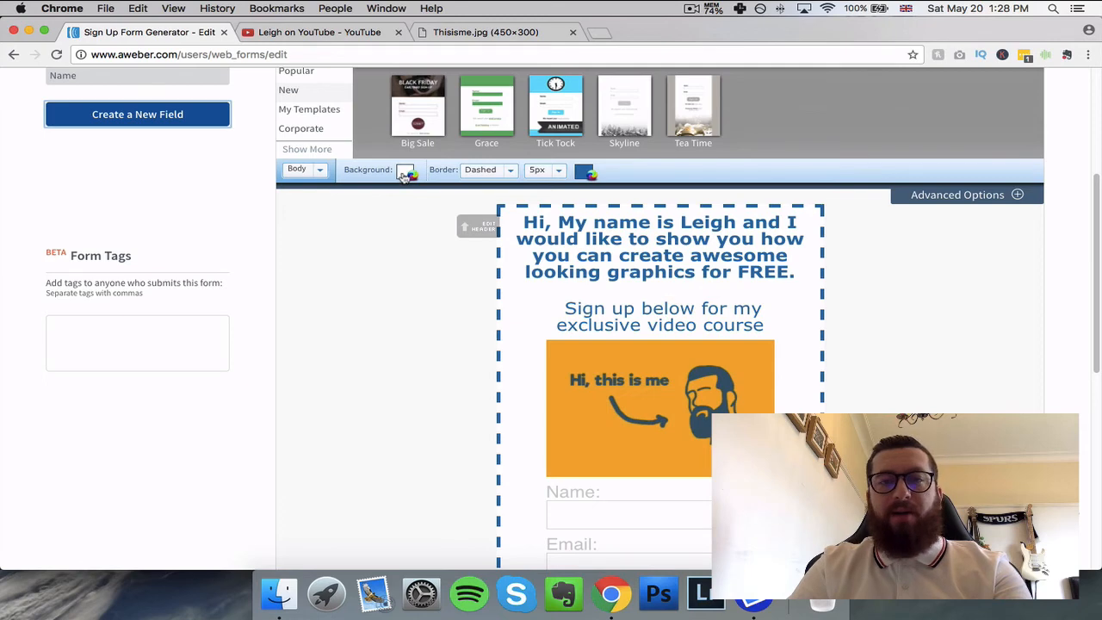
scroll(400, 281, "down", 1)
left_click(311, 149)
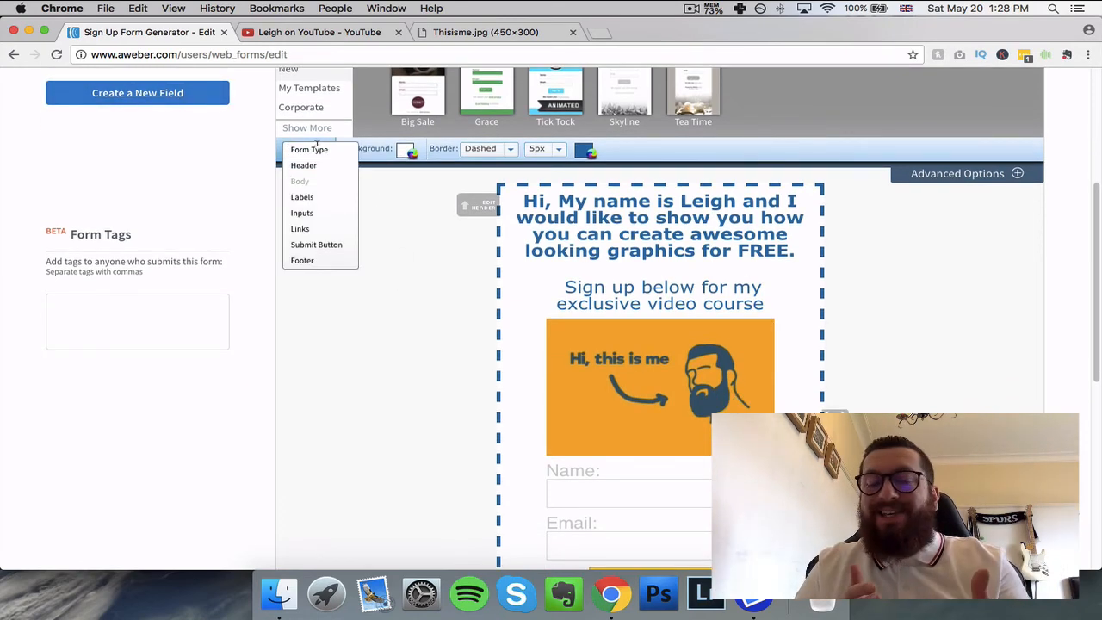
left_click(440, 206)
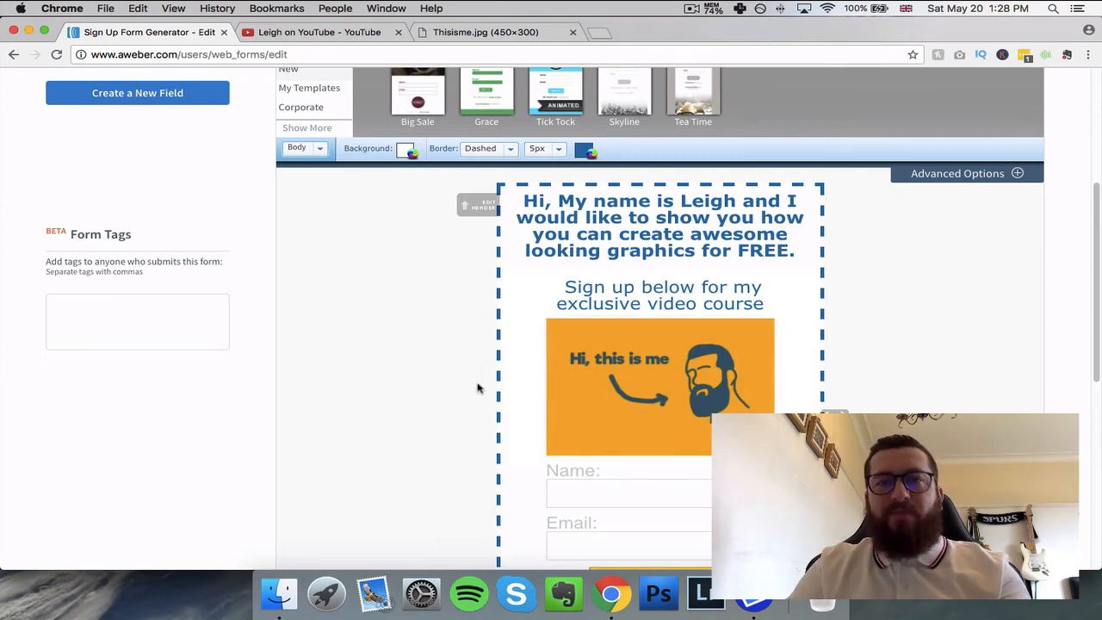
scroll(491, 383, "down", 3)
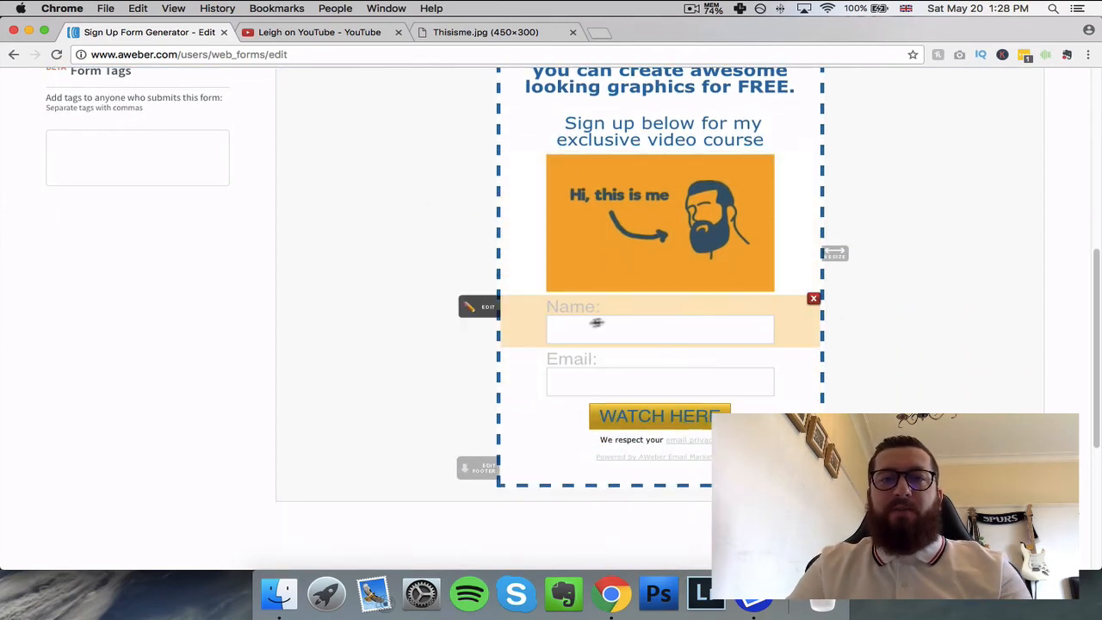
scroll(589, 332, "up", 5)
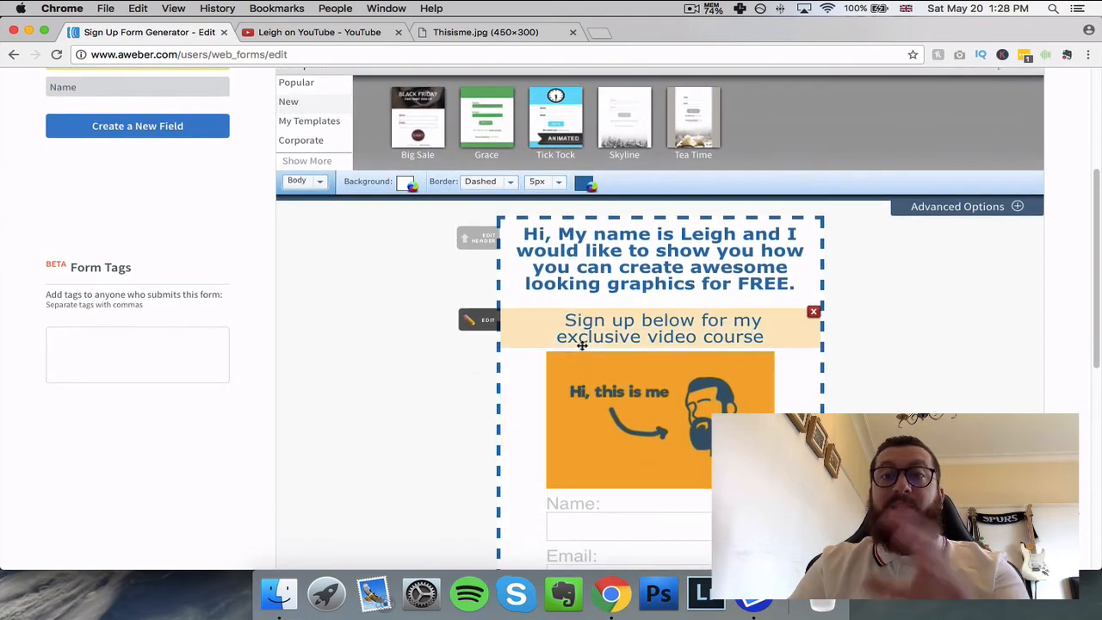
Save the finished form design and continue to the form's Settings stage
scroll(626, 338, "down", 6)
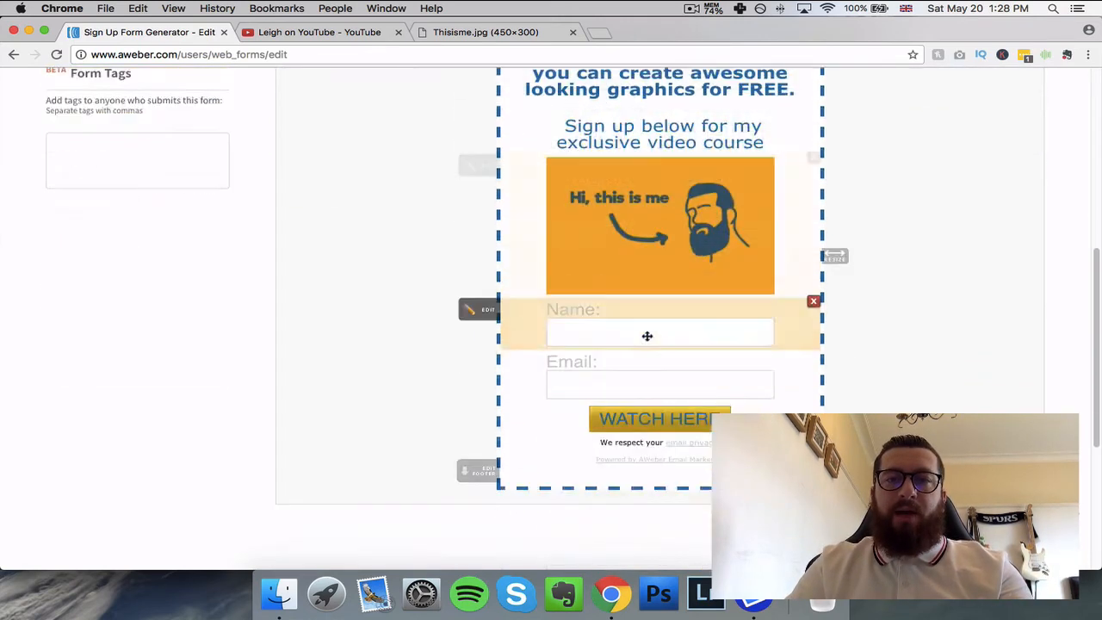
left_click(861, 436)
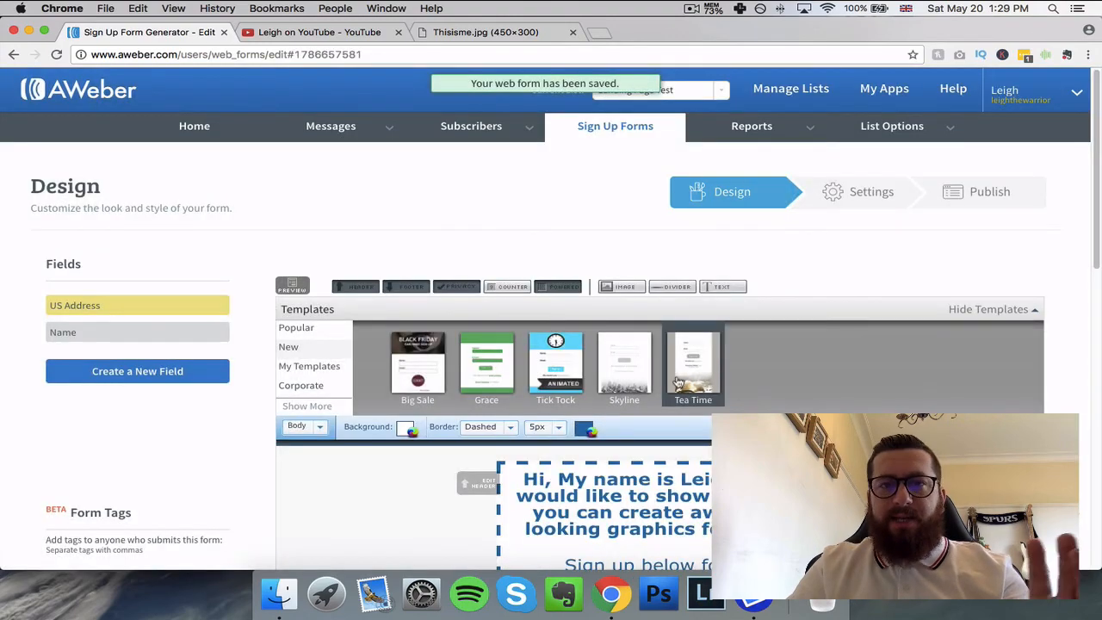
scroll(719, 379, "down", 5)
scroll(719, 379, "down", 3)
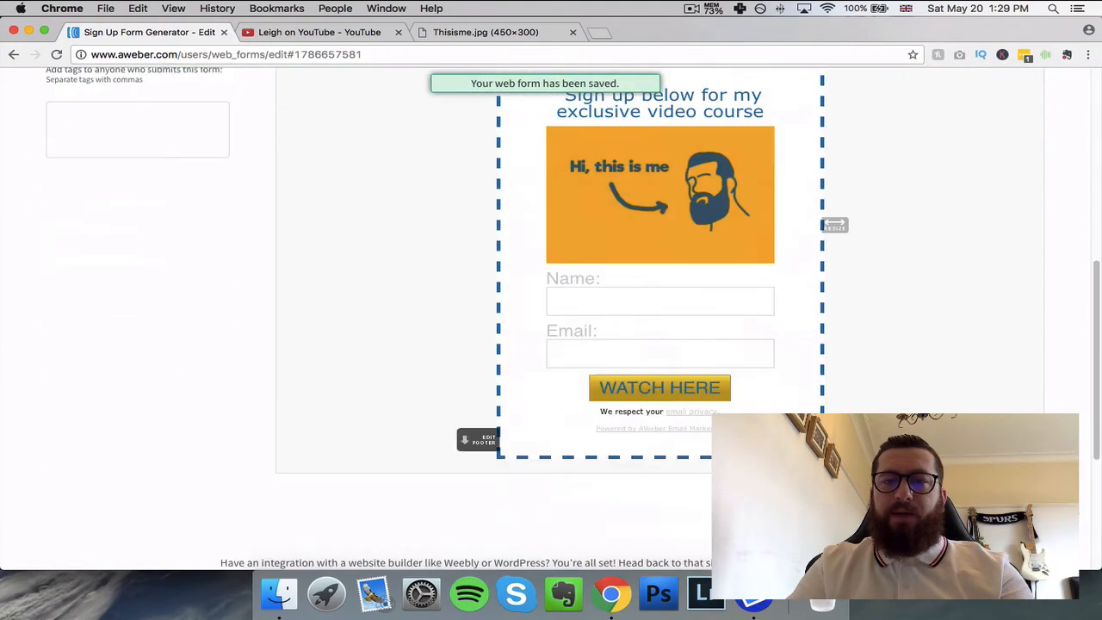
left_click(982, 508)
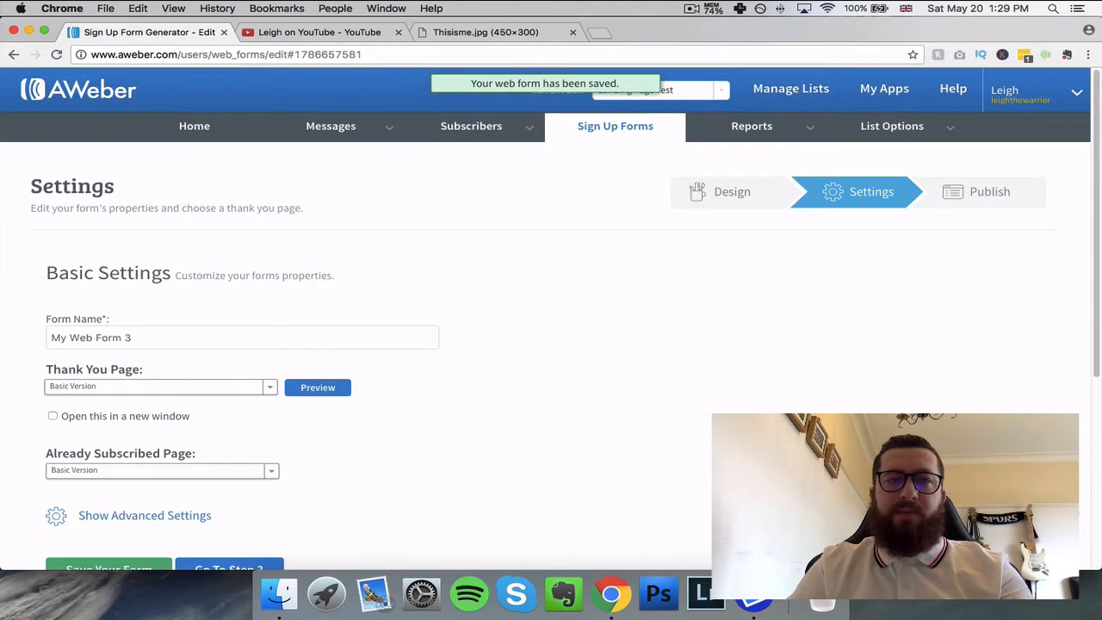
Rename the form with the owner's first name followed by "Video Course"
left_click_drag(332, 338, 0, 328)
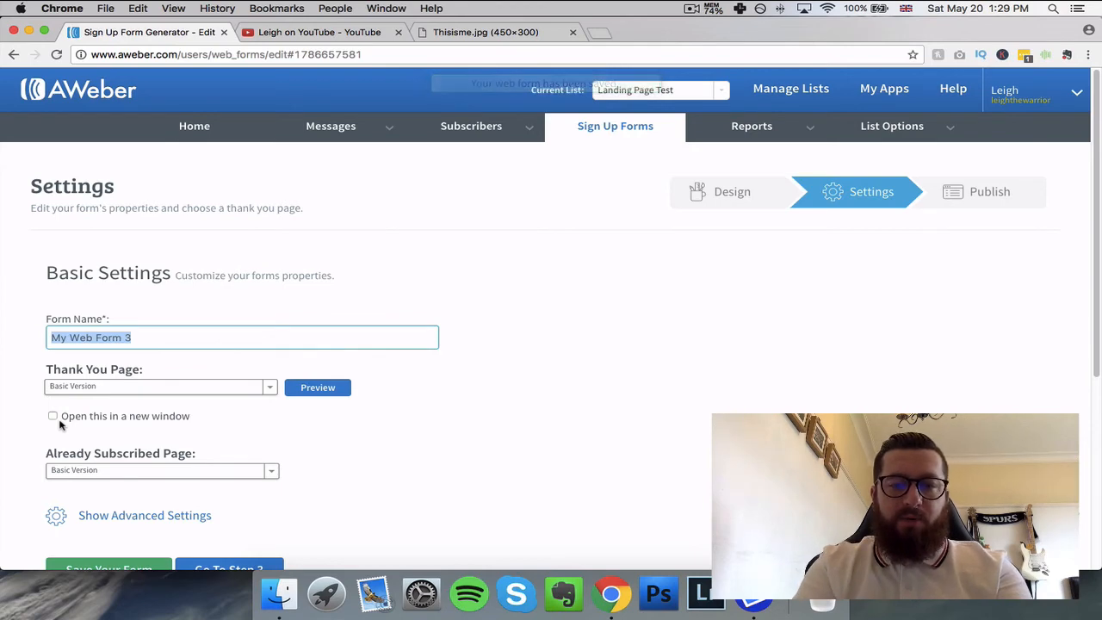
type("Leigh Video Course")
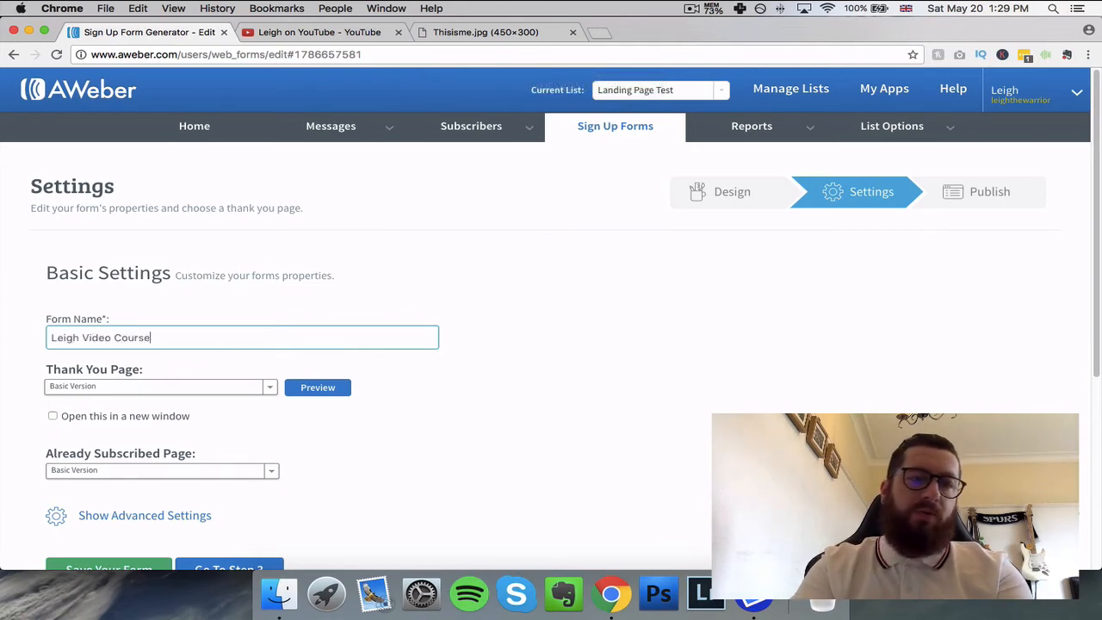
scroll(353, 297, "down", 1)
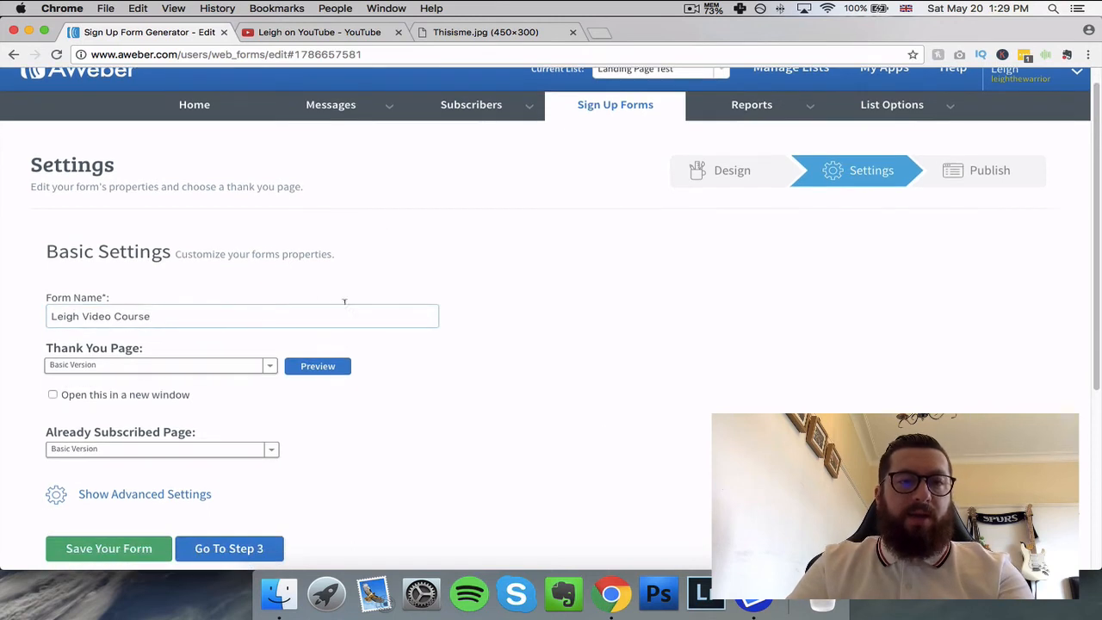
left_click(223, 286)
Set the form's Thank You Page to Custom Page and start editing its URL
left_click(259, 369)
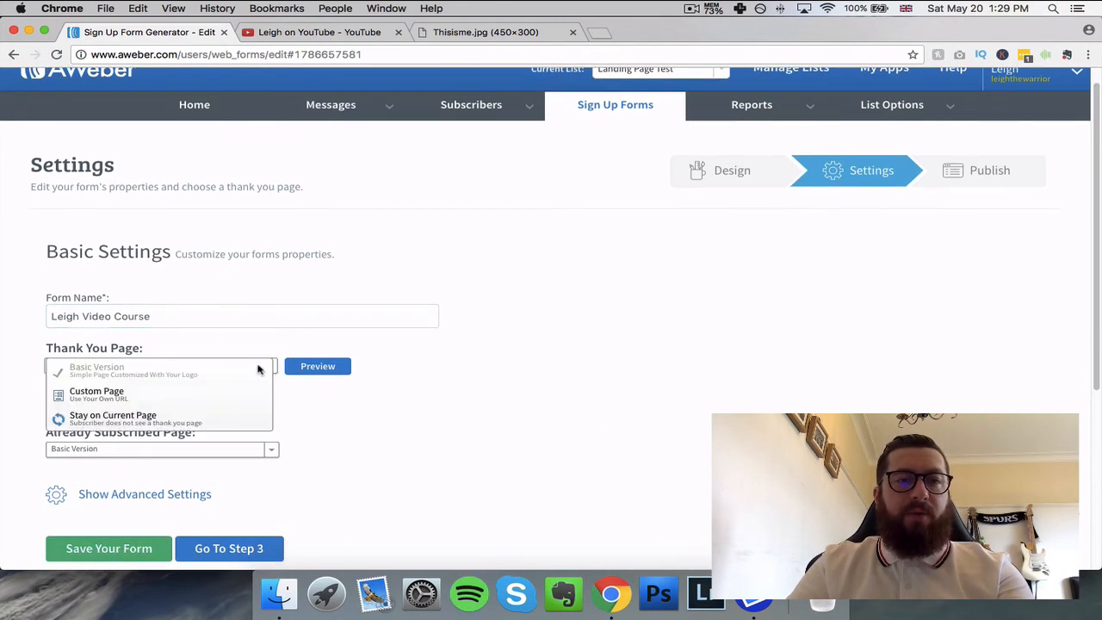
left_click(215, 394)
left_click(215, 392)
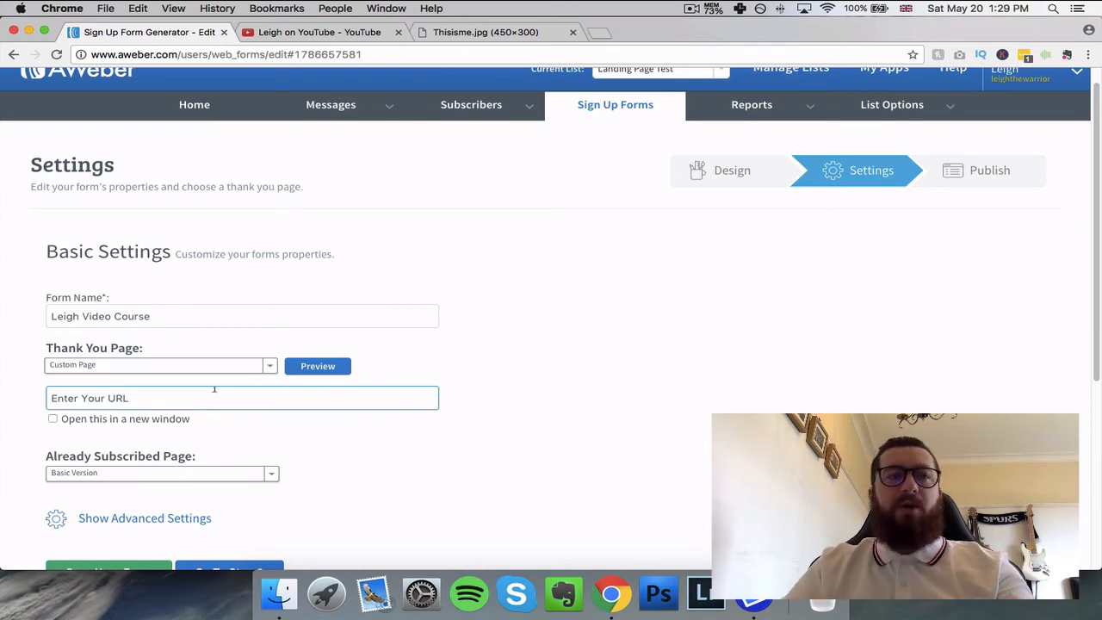
left_click(213, 396)
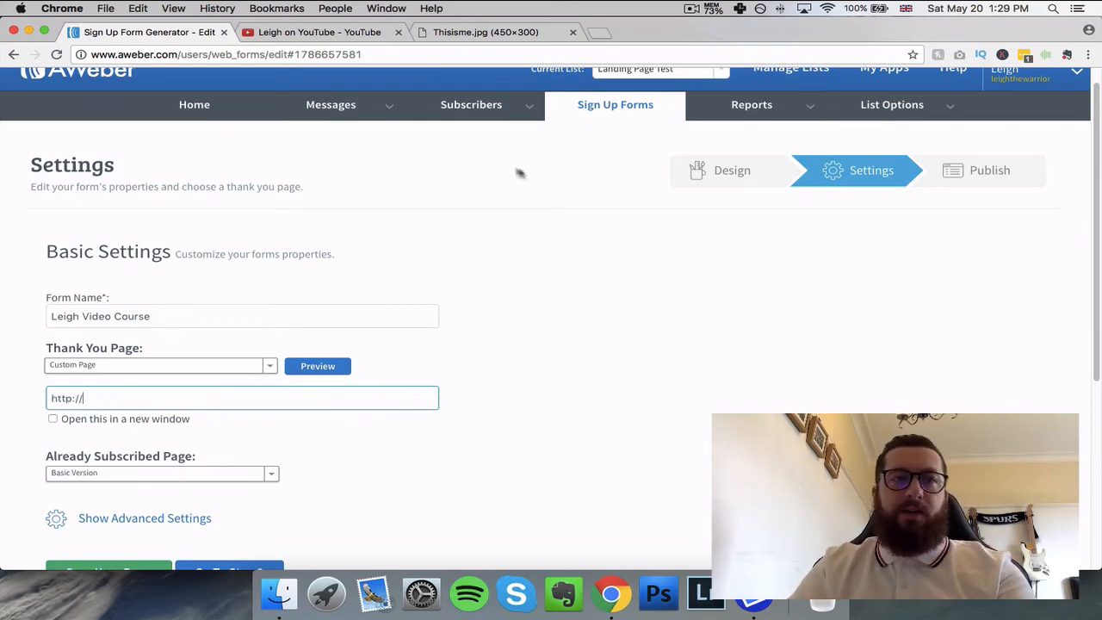
Copy the link of the YouTube video "How To Create Professional Graphics For Free - Beginners Guide To Canva" and pause its playback
left_click(371, 32)
key("XF86AudioMute")
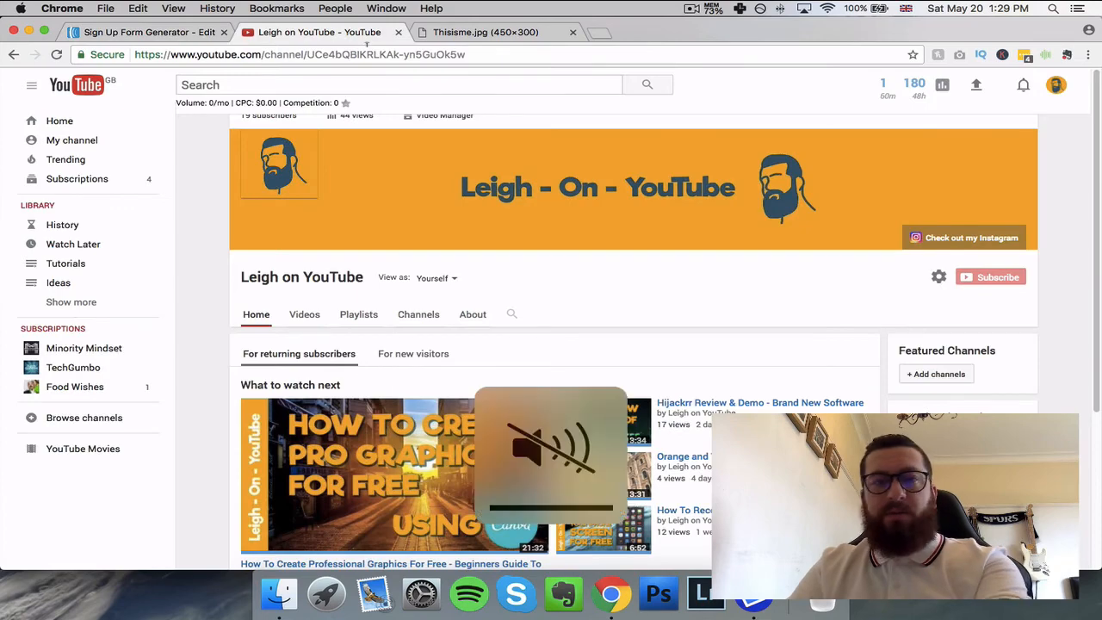
scroll(357, 347, "down", 3)
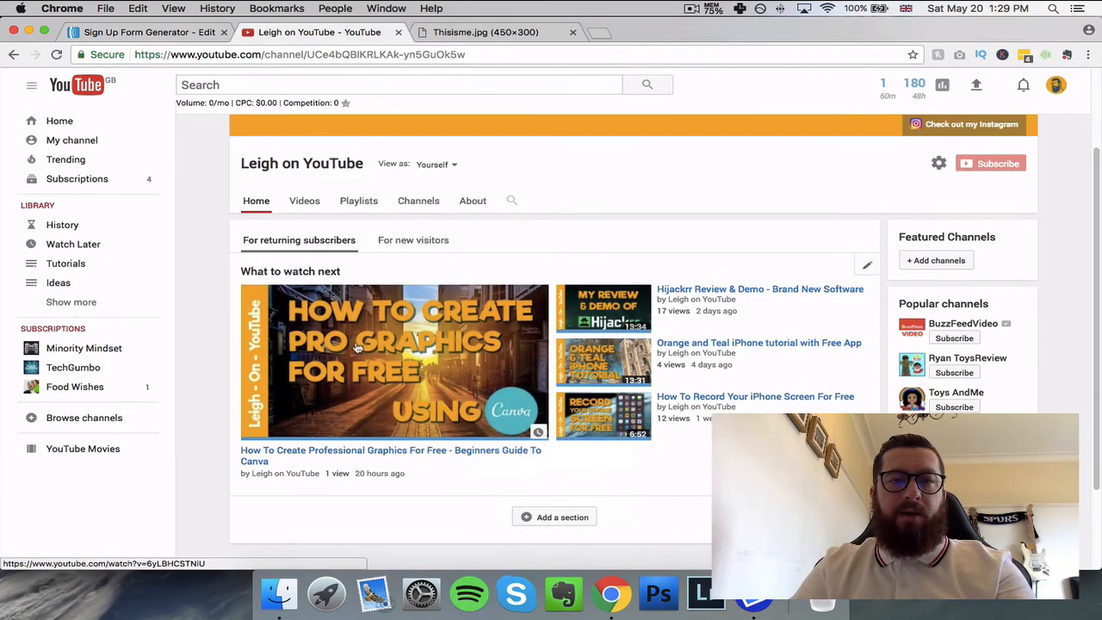
left_click(358, 348)
left_click(264, 60)
key("super+c")
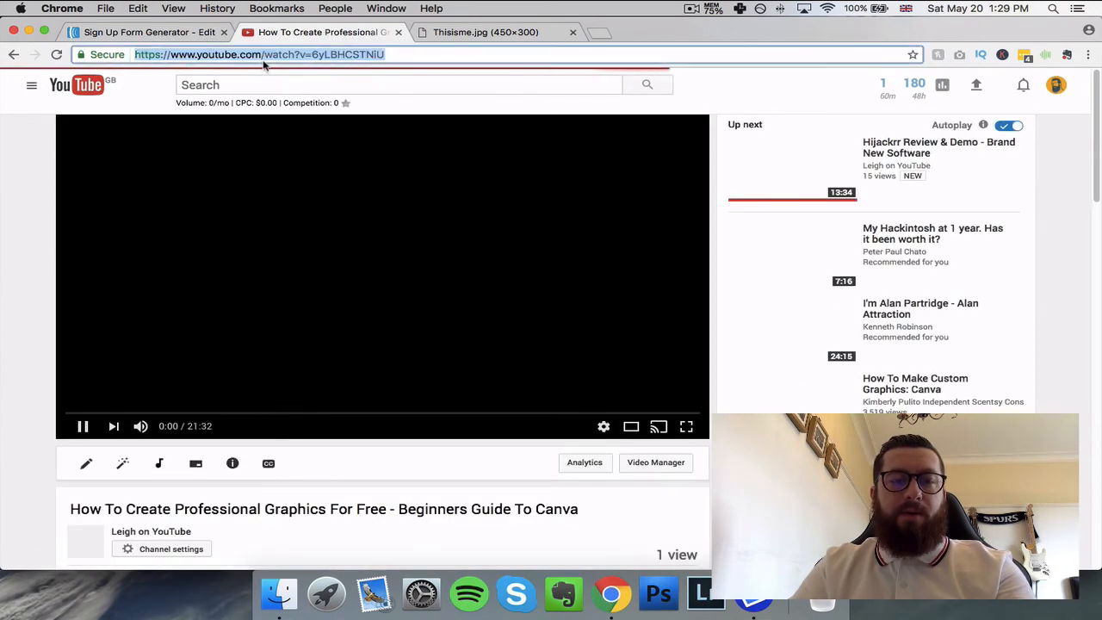
left_click(82, 428)
Return to the AWeber form settings, paste the video link as the thank you page URL and have it open in a new window
left_click(168, 35)
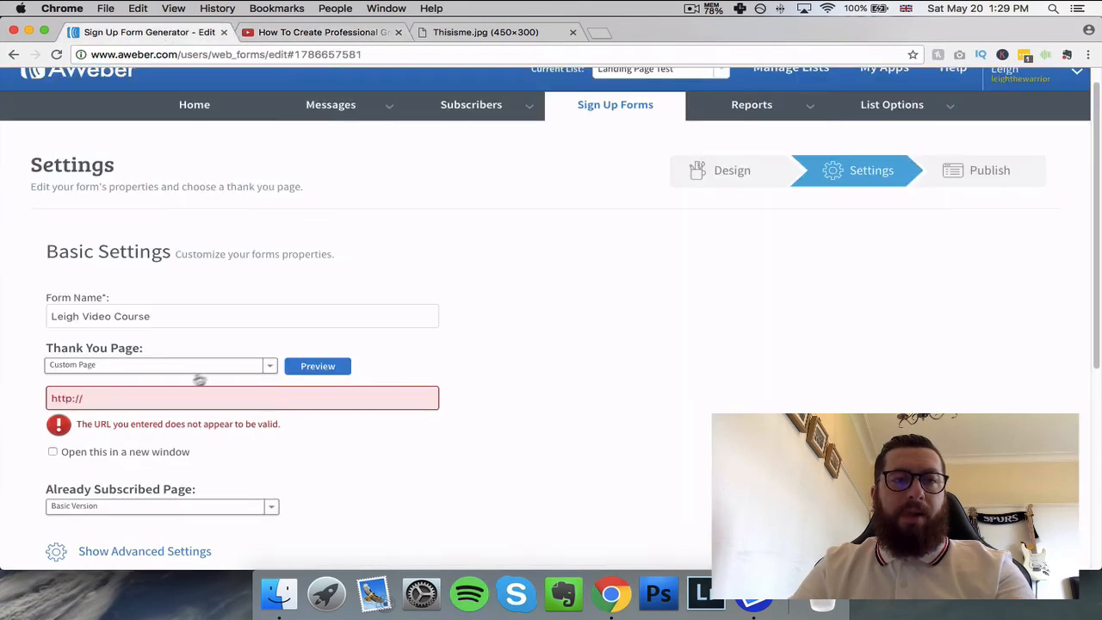
key("super+v")
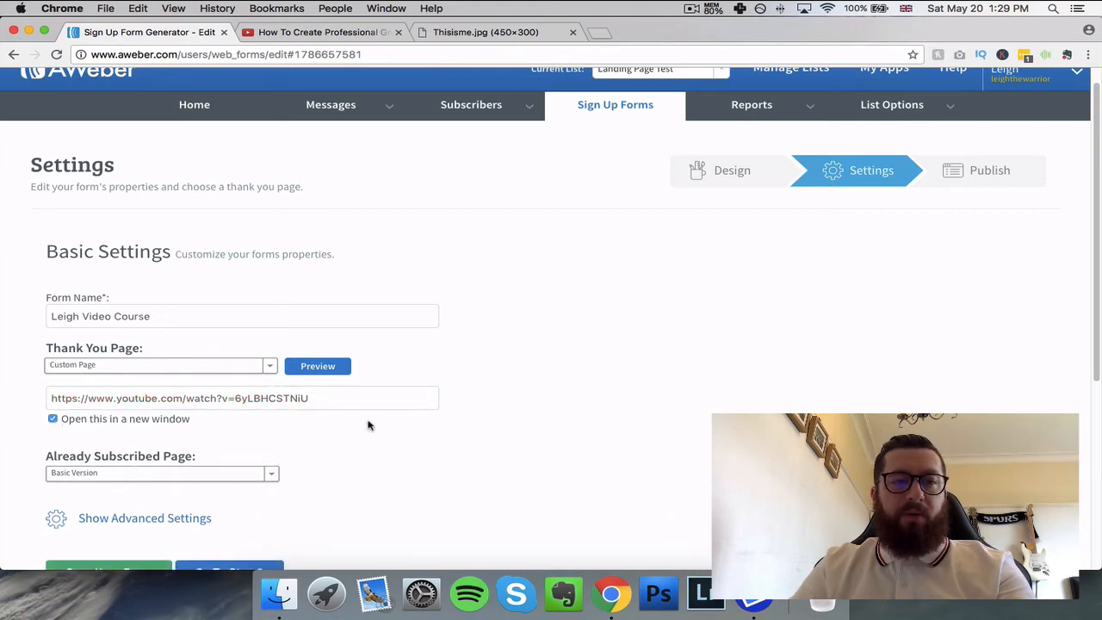
Set the Already Subscribed Page to Custom Page and paste the same YouTube video link as its URL
scroll(368, 425, "down", 2)
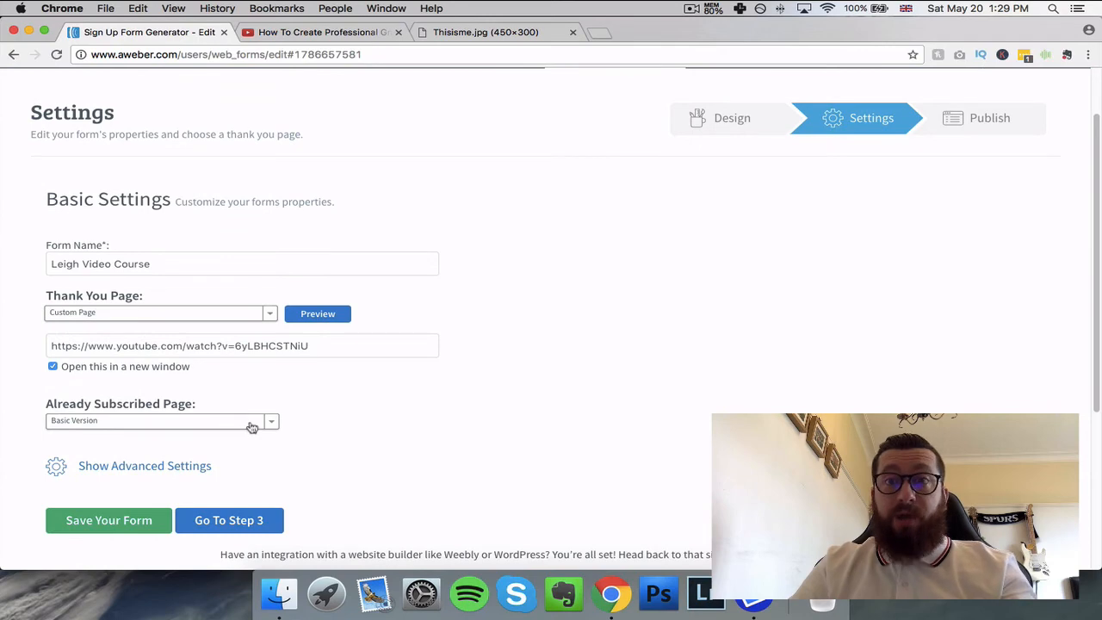
left_click(252, 428)
left_click(164, 446)
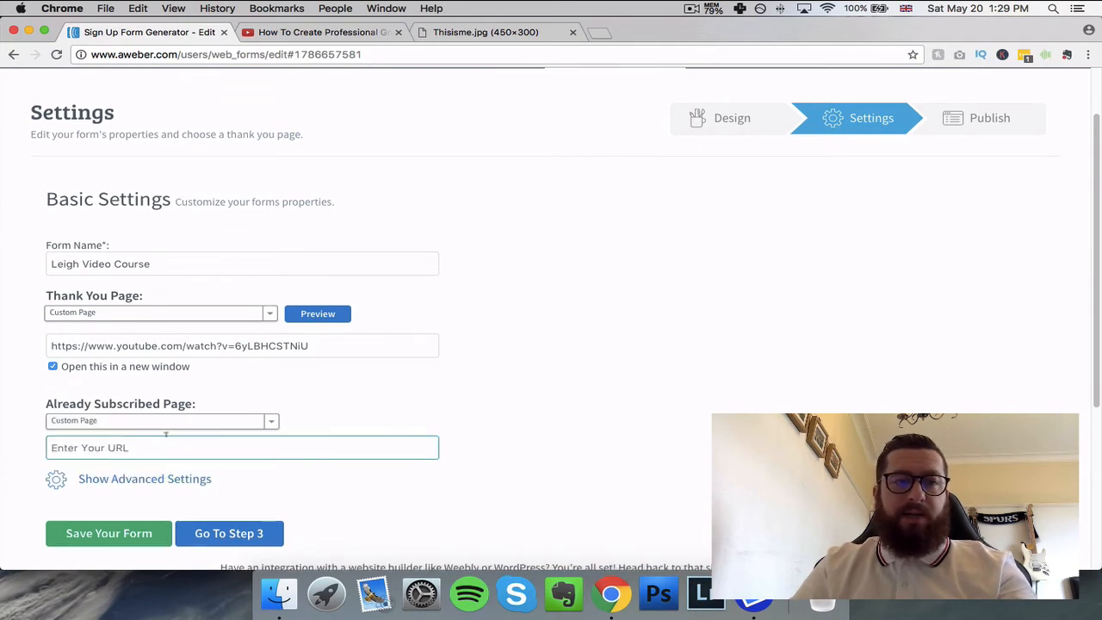
scroll(168, 430, "down", 1)
left_click(176, 420)
key("super+v")
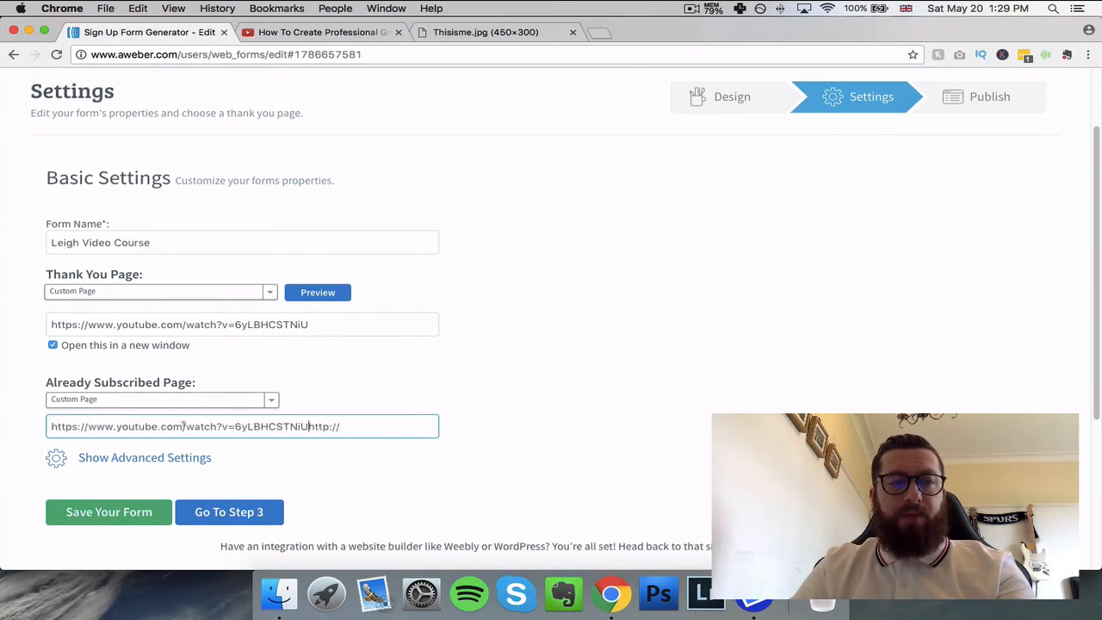
left_click(525, 445)
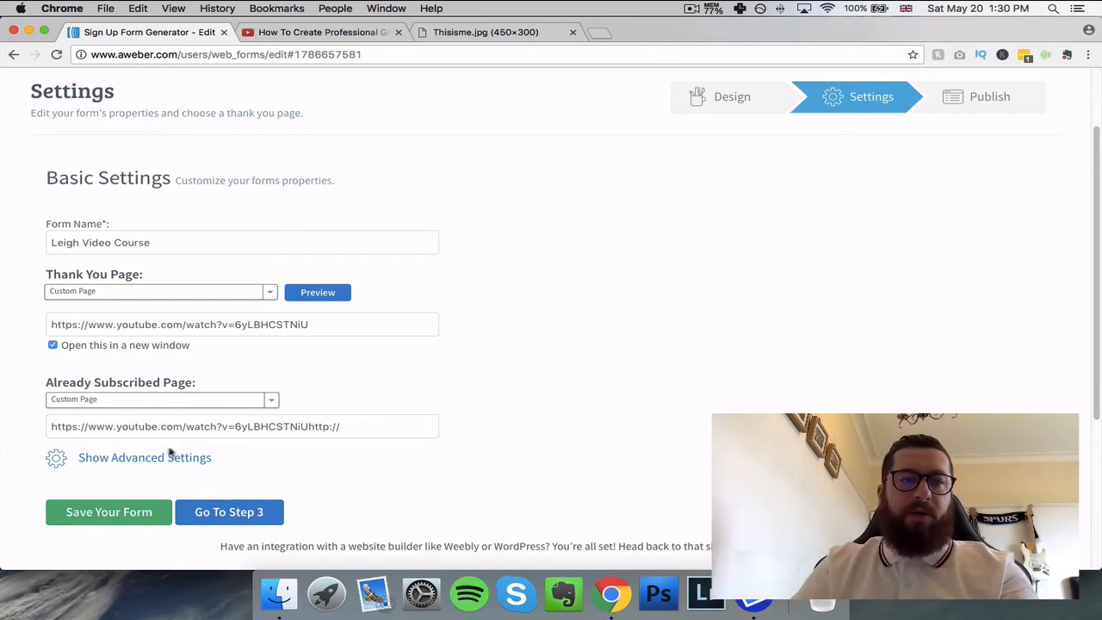
Examine the advanced settings for ad tracking, start message and form data passing, and hide them again
left_click(134, 467)
scroll(309, 425, "down", 3)
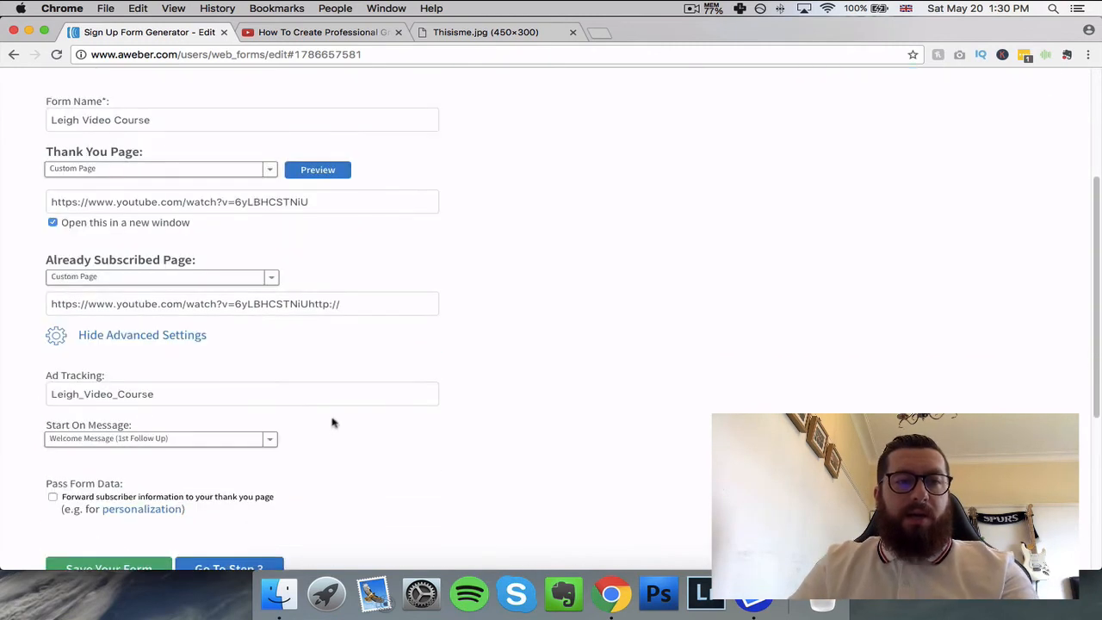
scroll(349, 400, "down", 1)
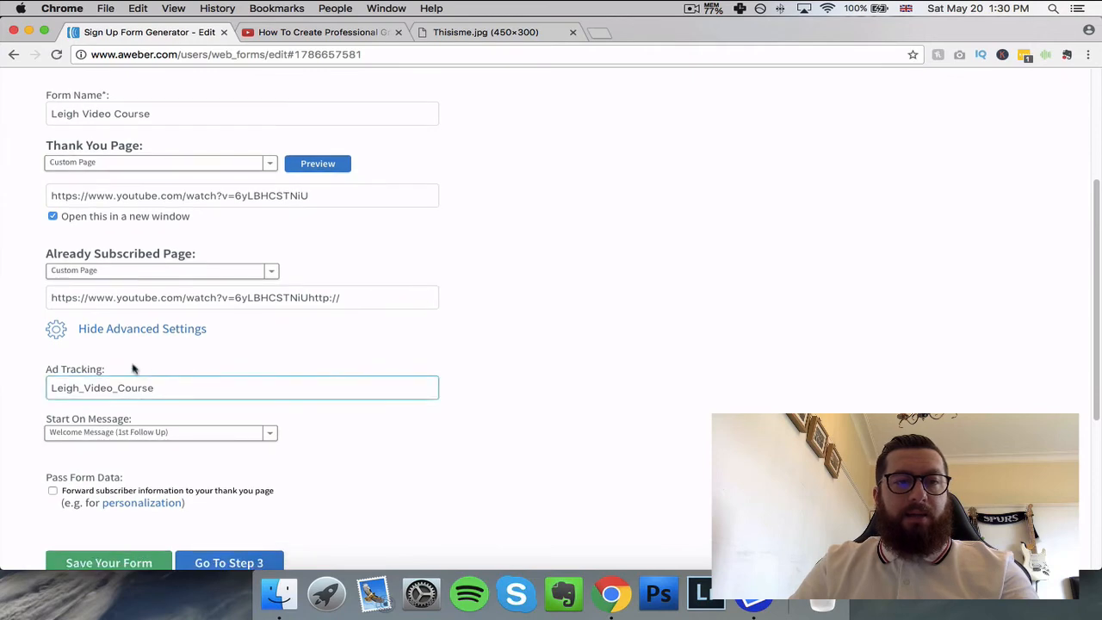
left_click(147, 336)
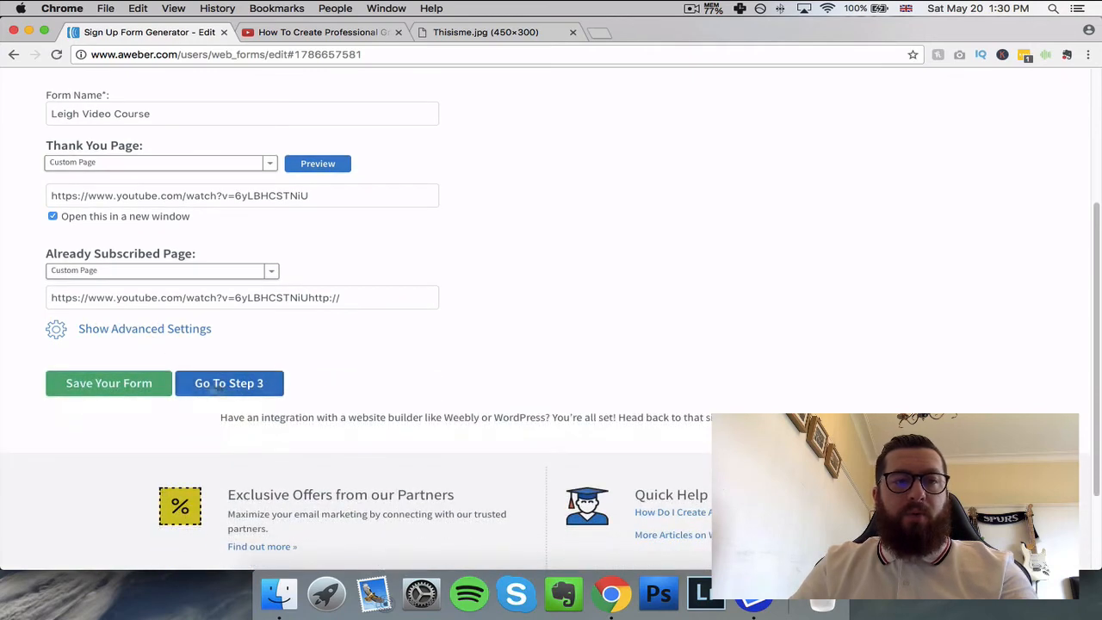
Save the form with its new settings and continue to the Publish stage
left_click(131, 381)
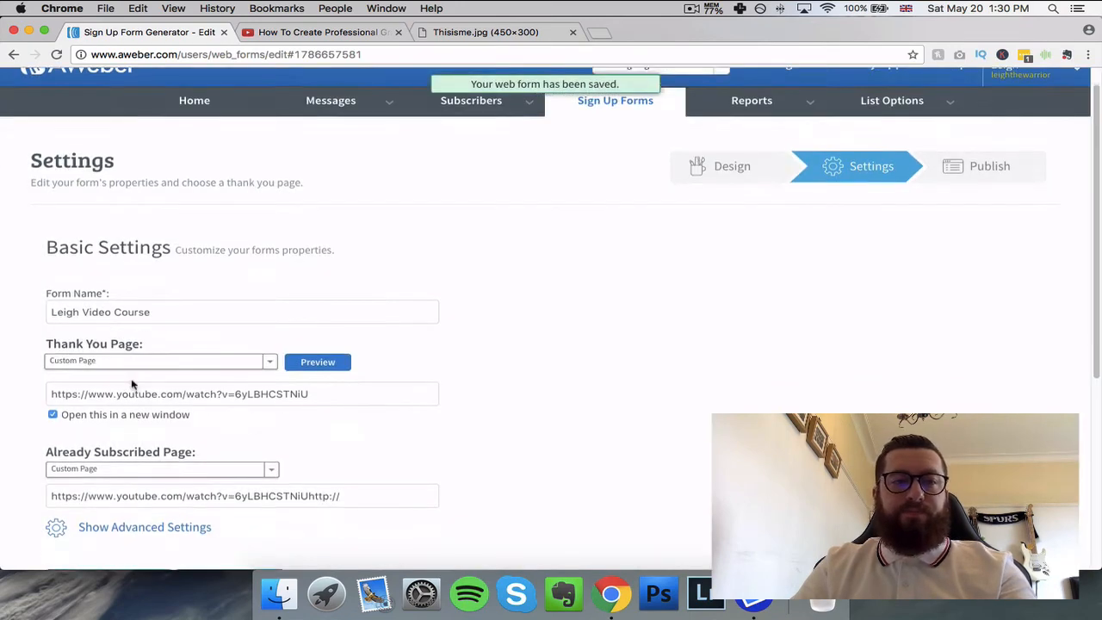
scroll(131, 385, "down", 3)
left_click(217, 426)
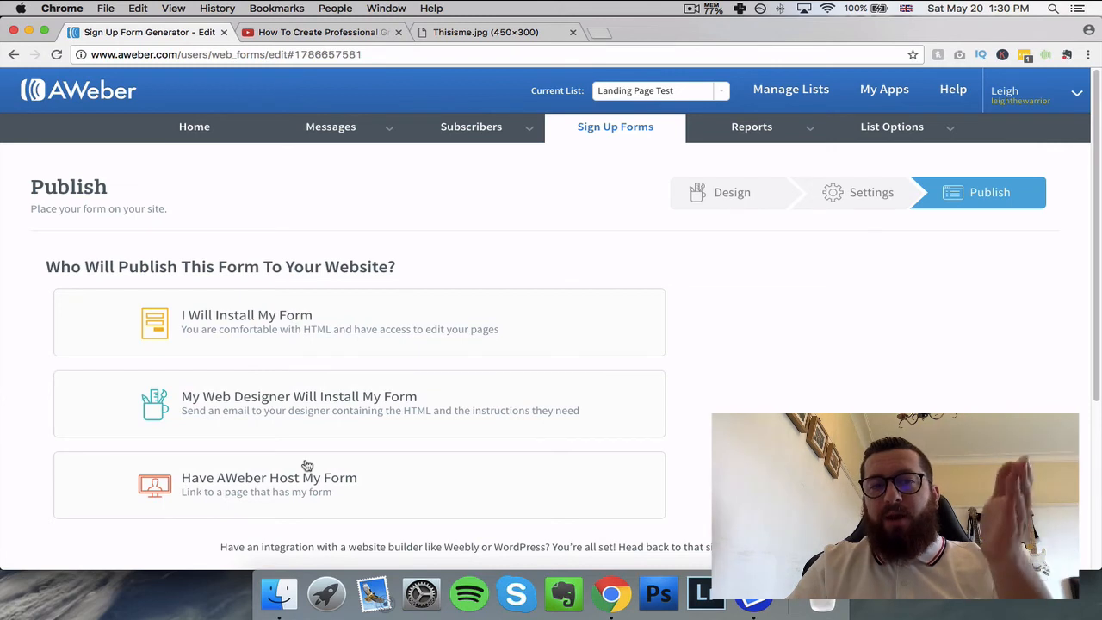
View the self-install option and select the whole JavaScript snippet for the form
left_click(306, 335)
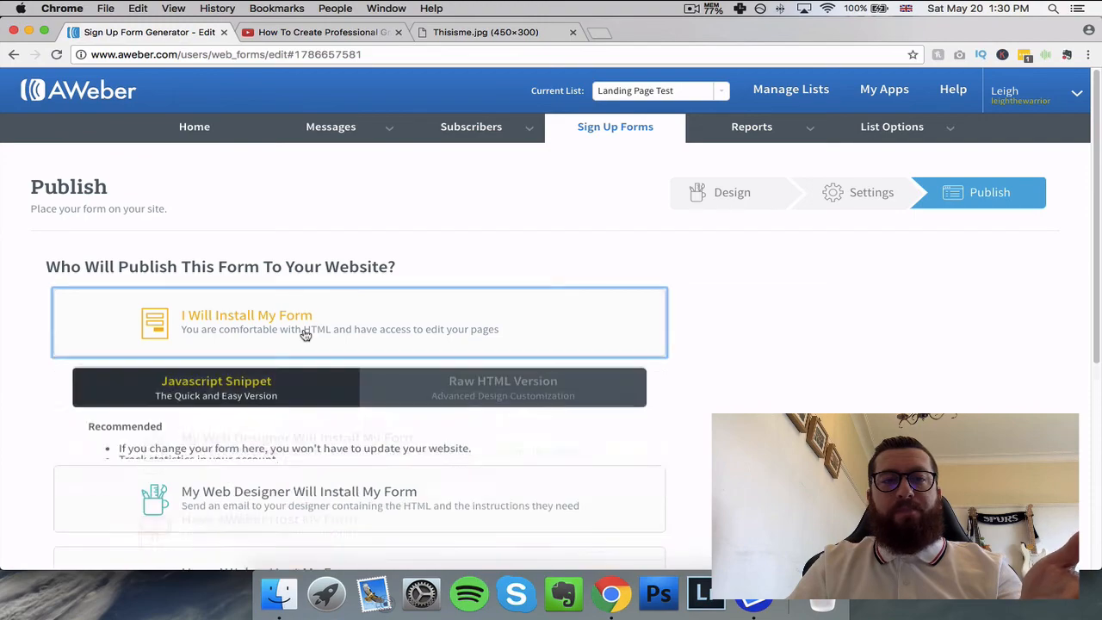
scroll(256, 405, "down", 3)
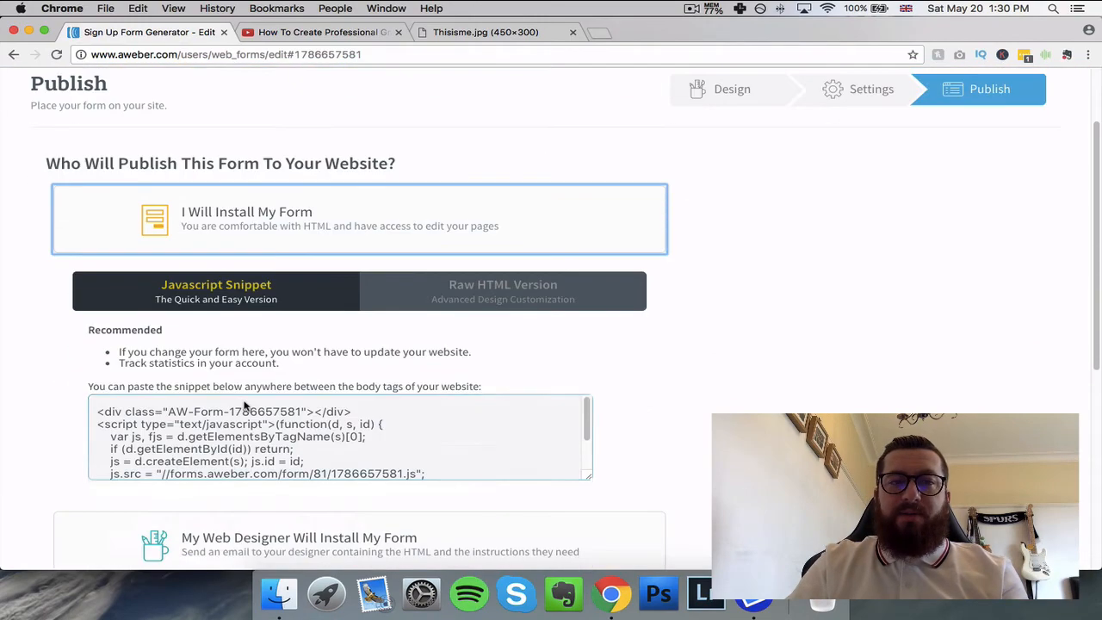
left_click(229, 428)
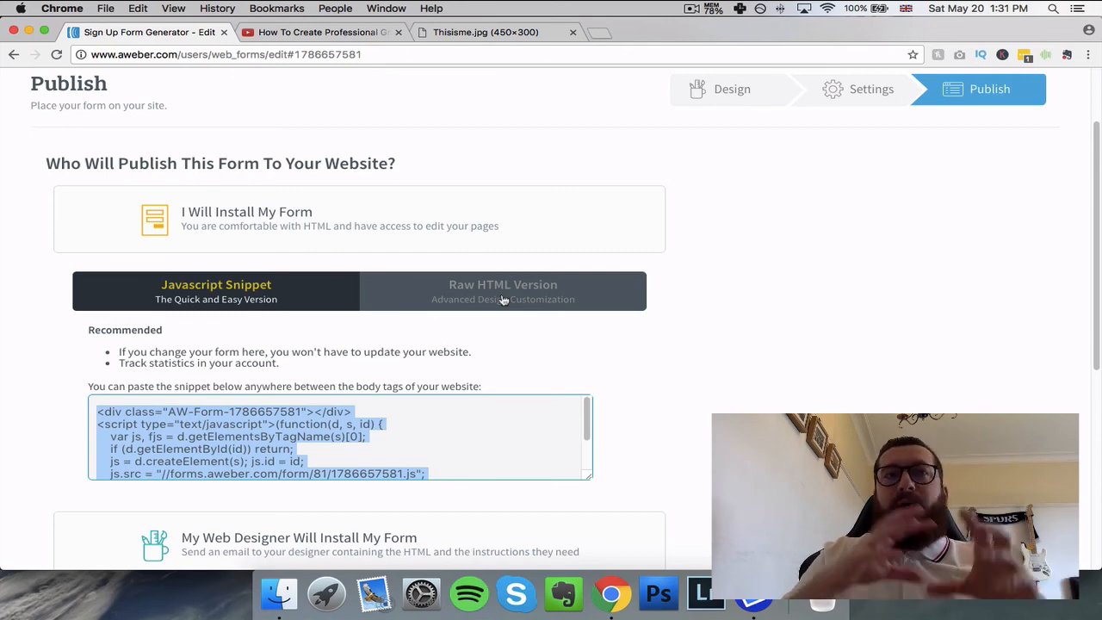
Look at the option for emailing the form to a web designer and collapse it again
scroll(503, 300, "down", 2)
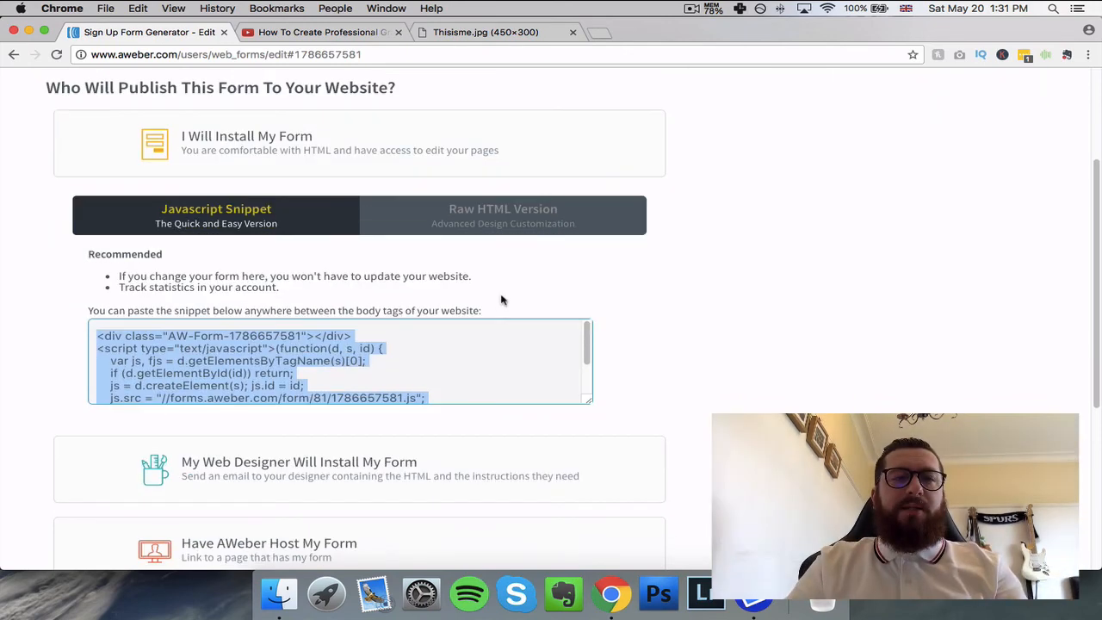
left_click(291, 476)
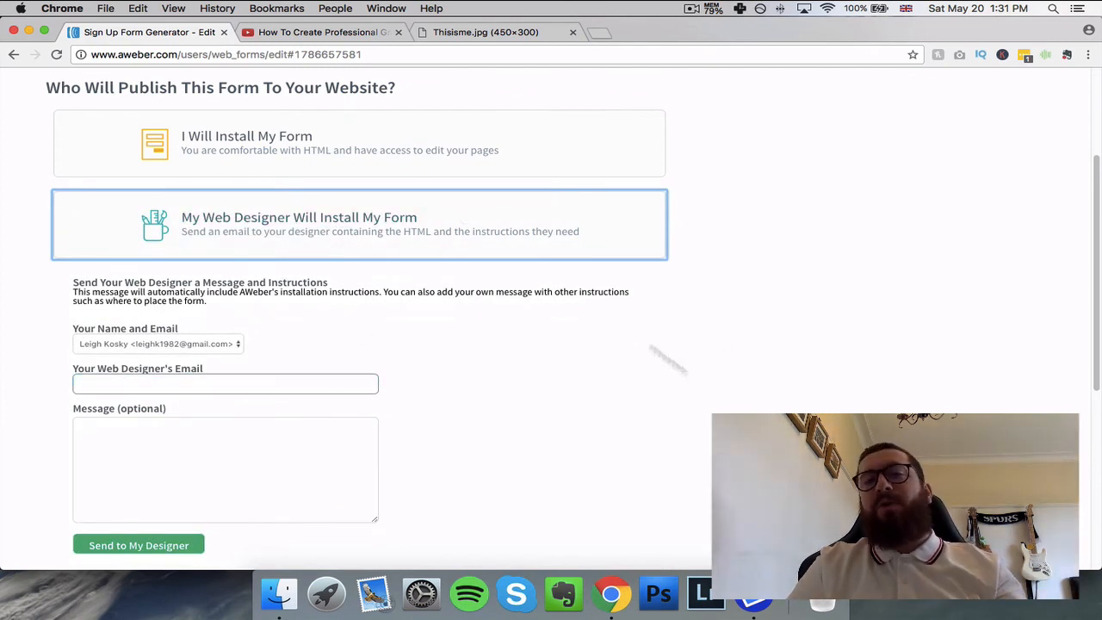
left_click(556, 234)
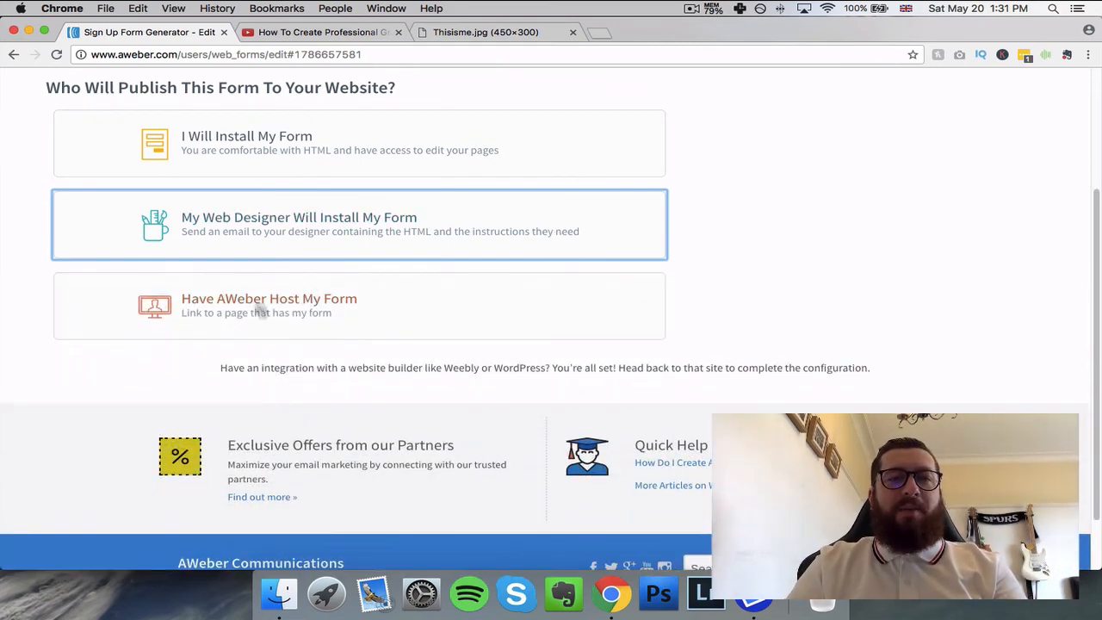
Choose to have AWeber host the form, copy the hosted form link and open it in a new browser tab
left_click(241, 316)
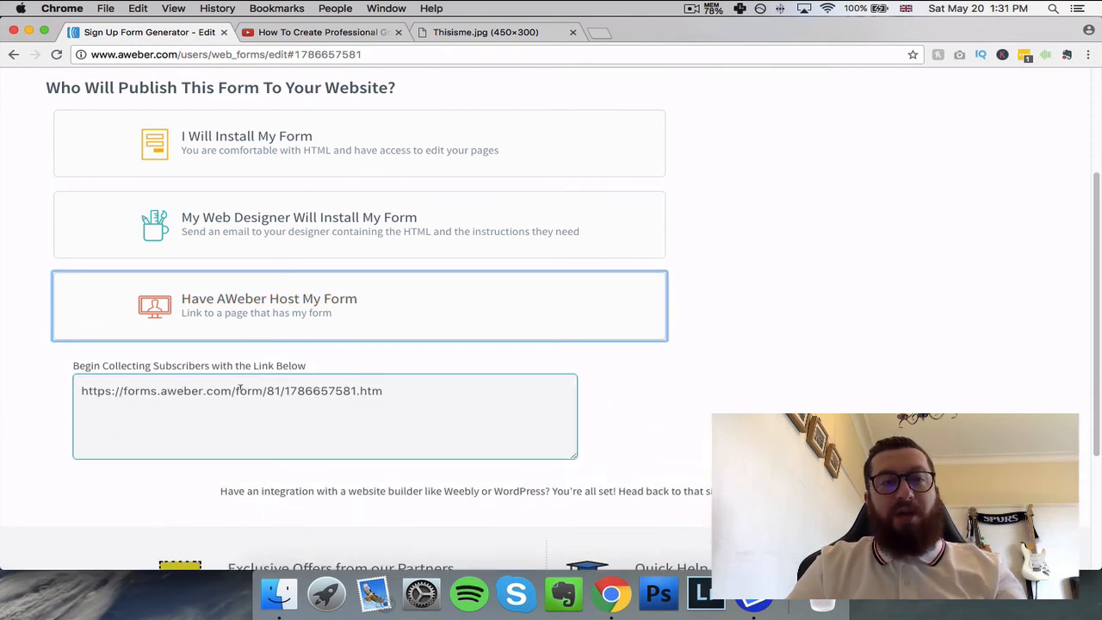
left_click(237, 391)
key("super+c")
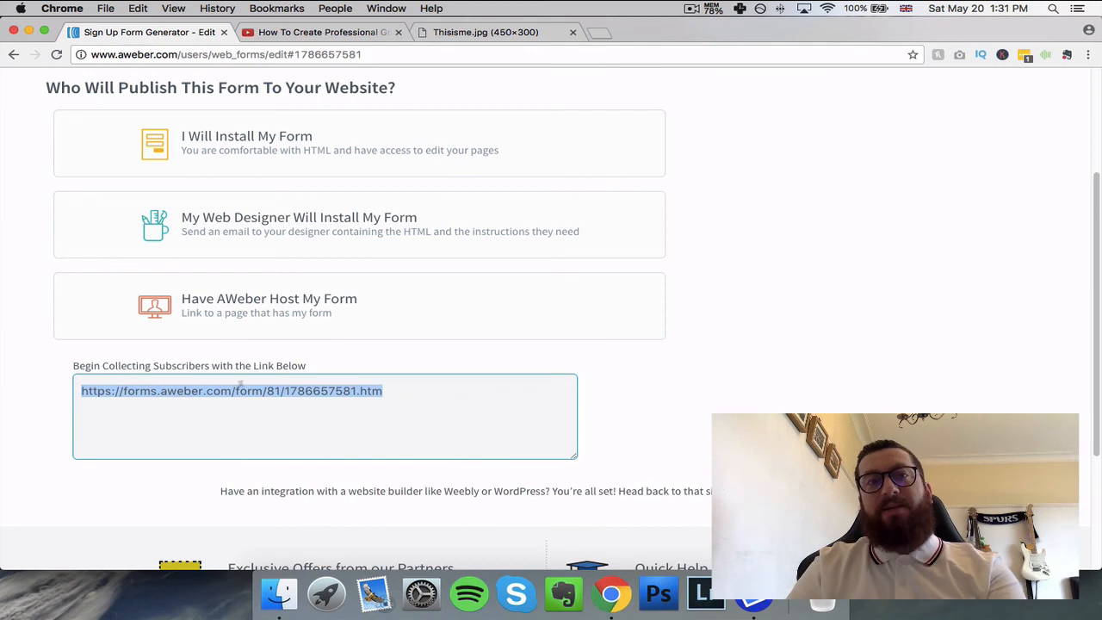
left_click(600, 33)
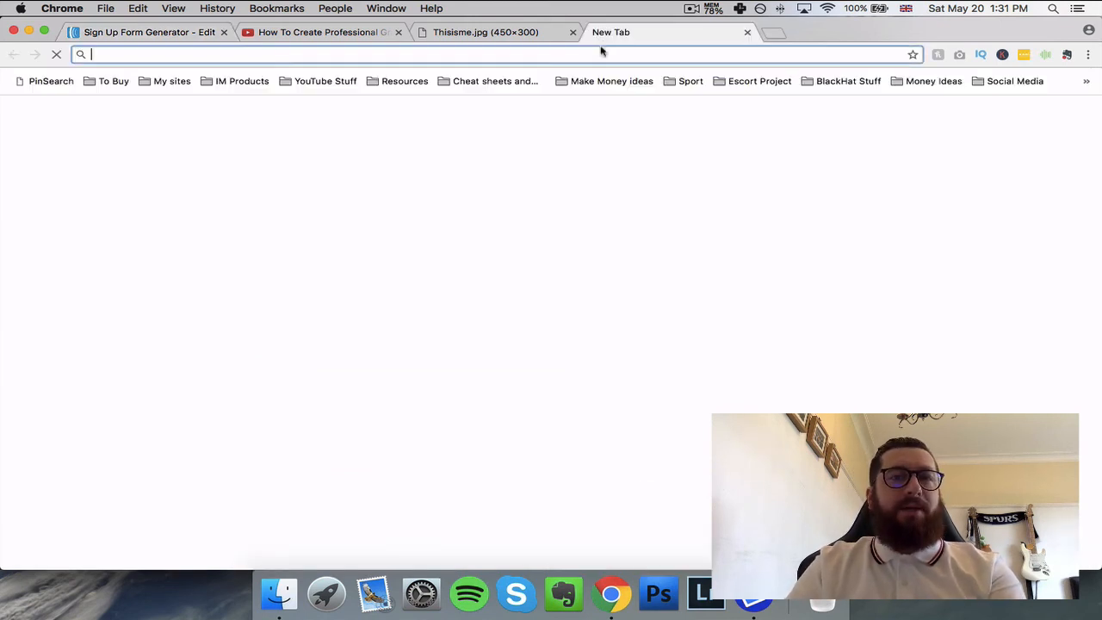
key("super+v")
key("Return")
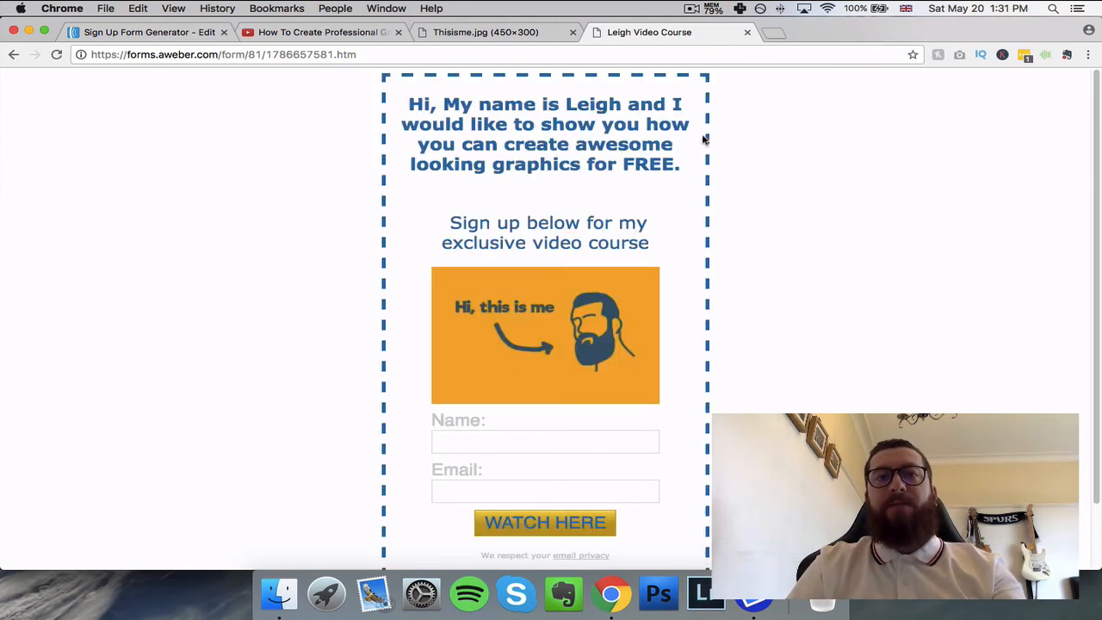
Review the hosted sign up page from heading to footer, try its Name and Email fields, and select the page's web address
scroll(706, 140, "down", 3)
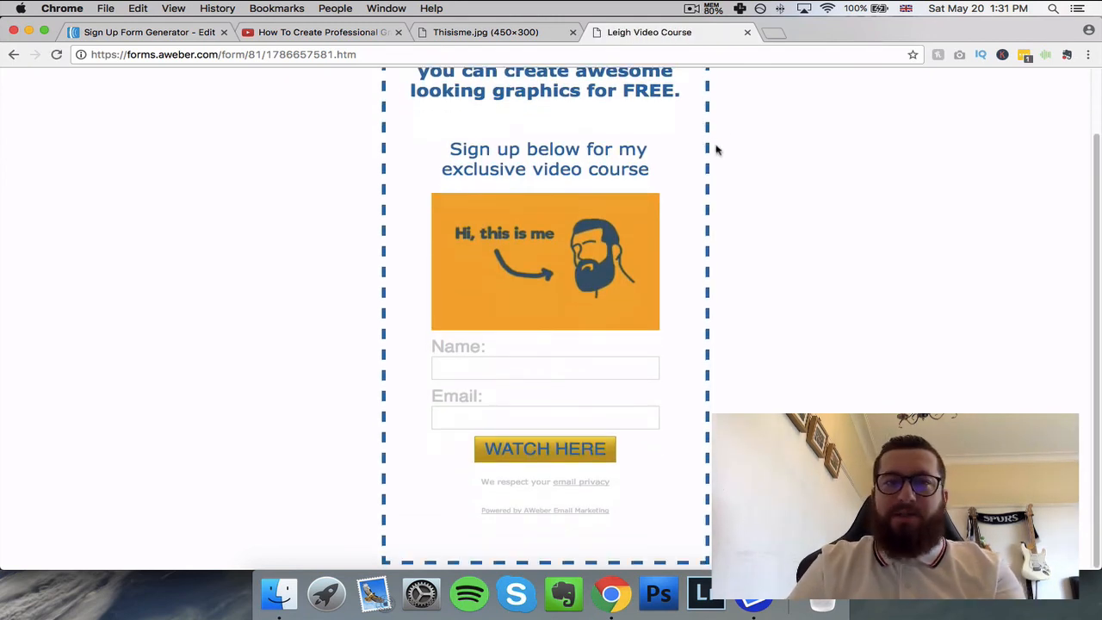
scroll(726, 164, "up", 3)
left_click(552, 444)
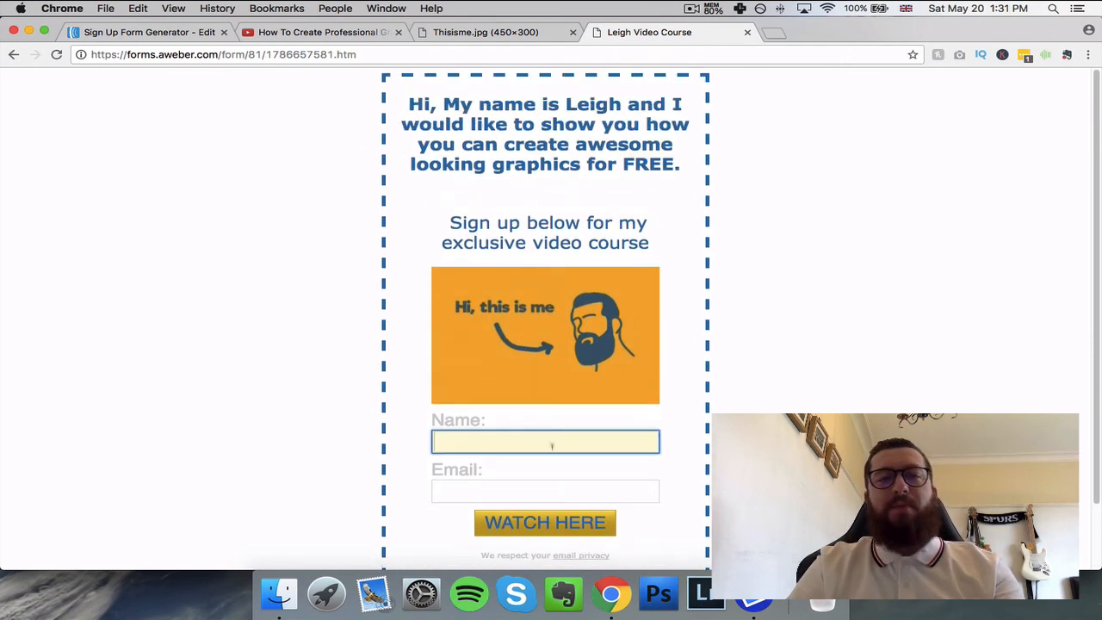
left_click(556, 485)
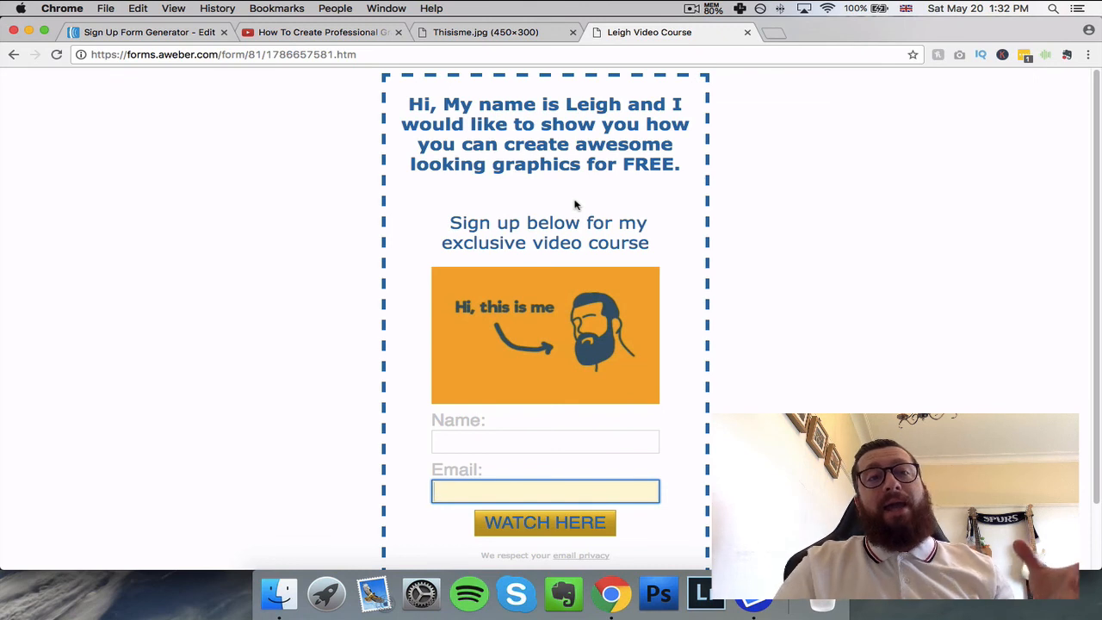
left_click(192, 55)
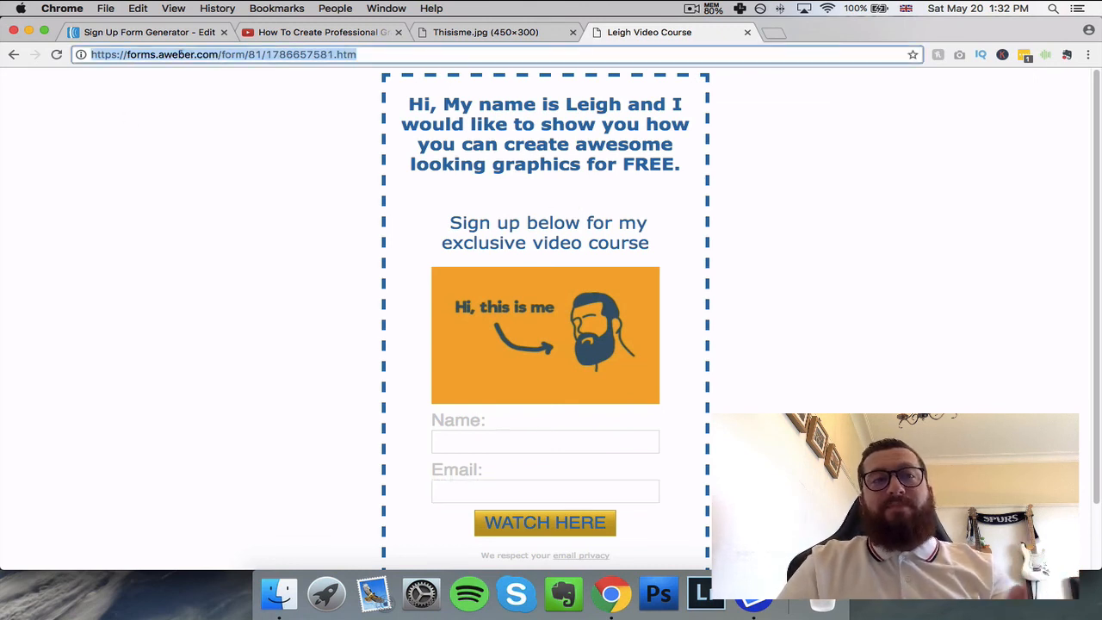